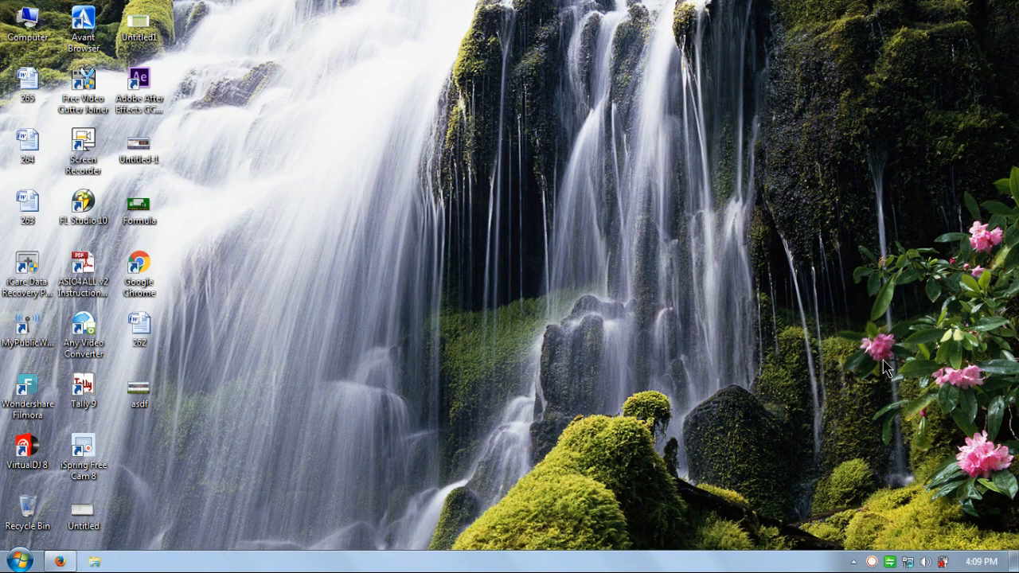
# Open Excel and enter the headings S.No., Year and Month in cells B6, C6 and D6 of Sheet1
pyautogui.click(31, 559)
pyautogui.click(127, 187)
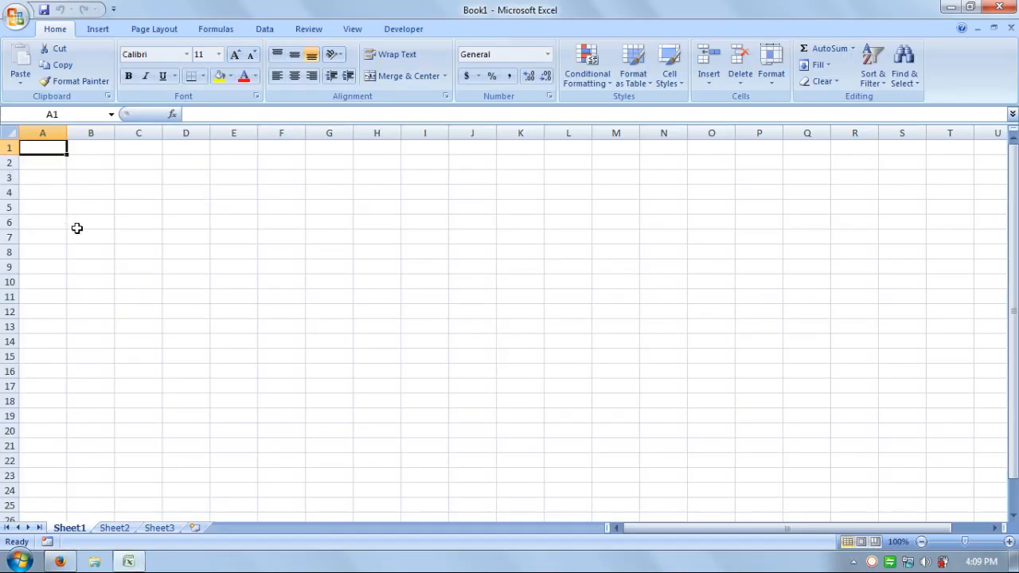
pyautogui.click(82, 223)
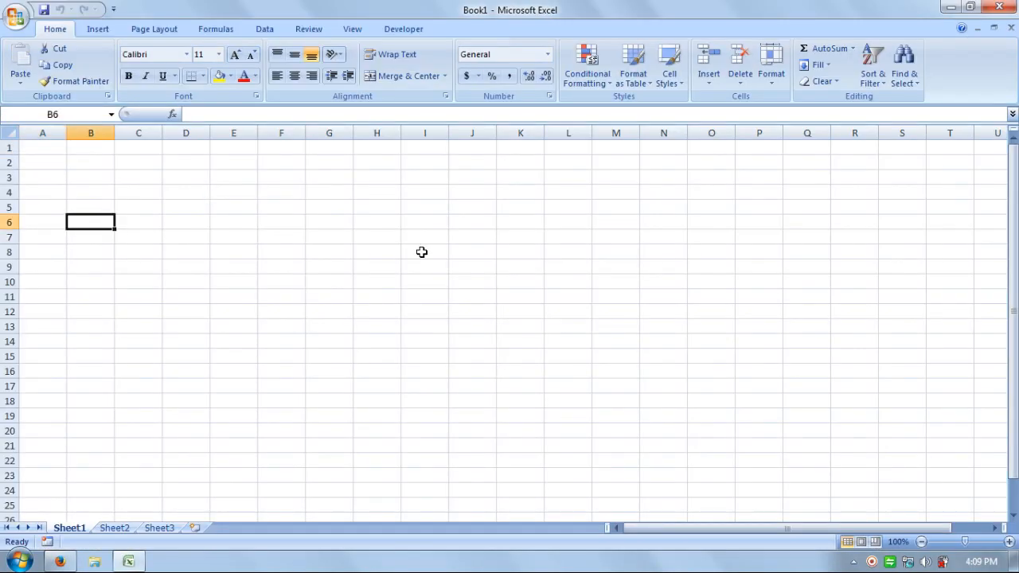
pyautogui.write('S.No.')
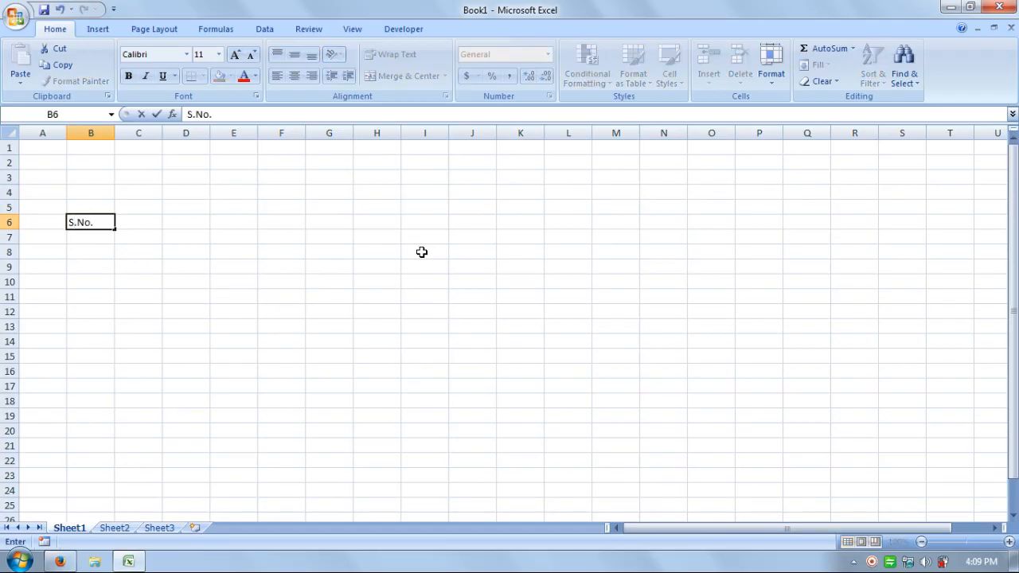
pyautogui.press('Tab')
pyautogui.write('Year')
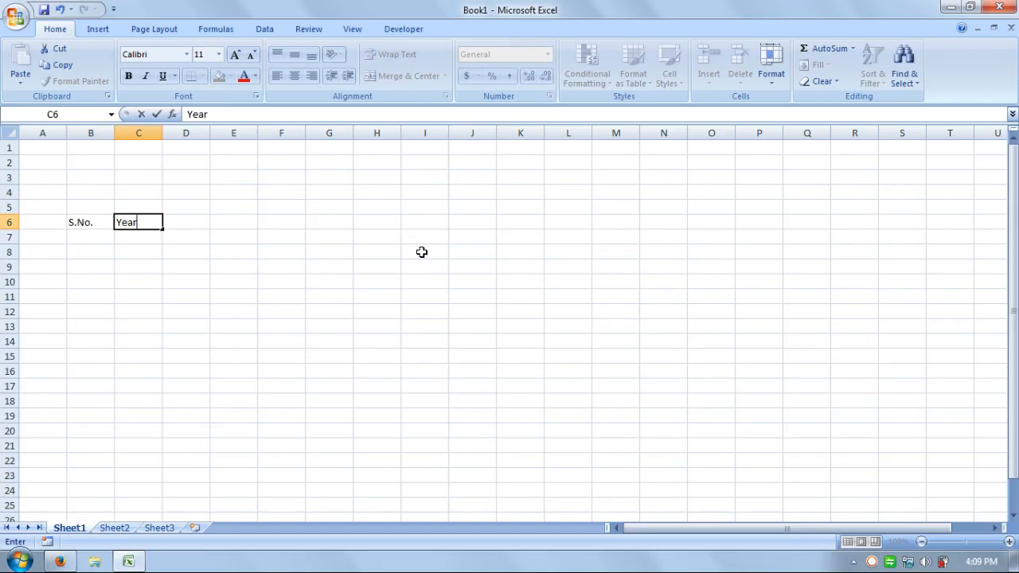
pyautogui.press('Tab')
pyautogui.write('Month')
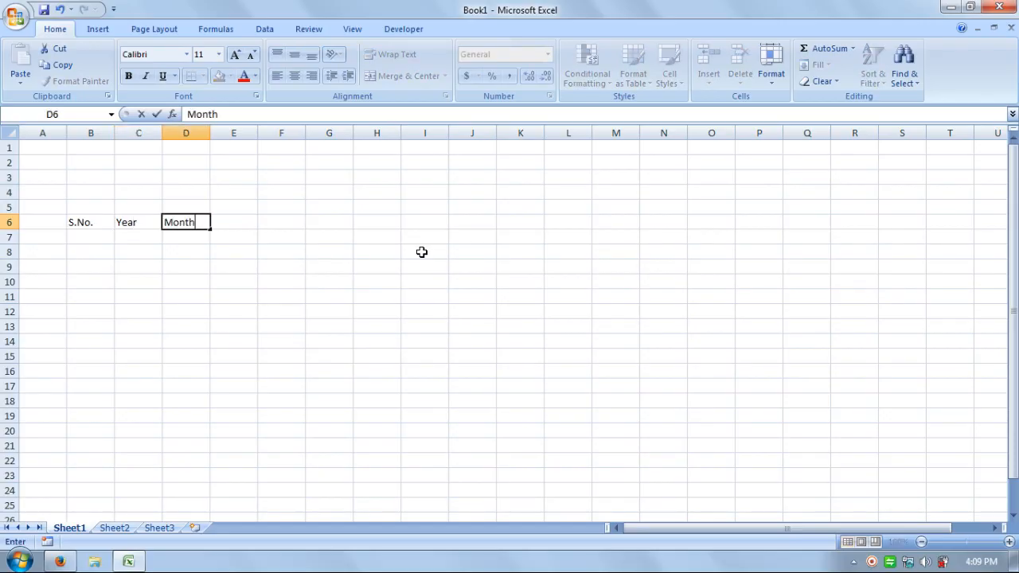
pyautogui.press('Tab')
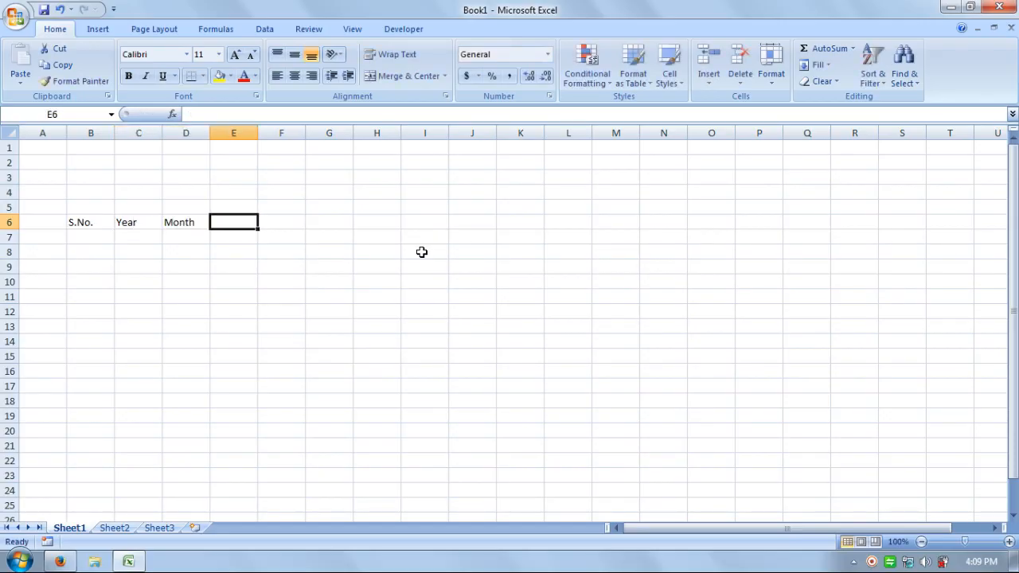
# Enter a two-row heading in column E, with Products in E6 and Code in E7
pyautogui.write('Pr')
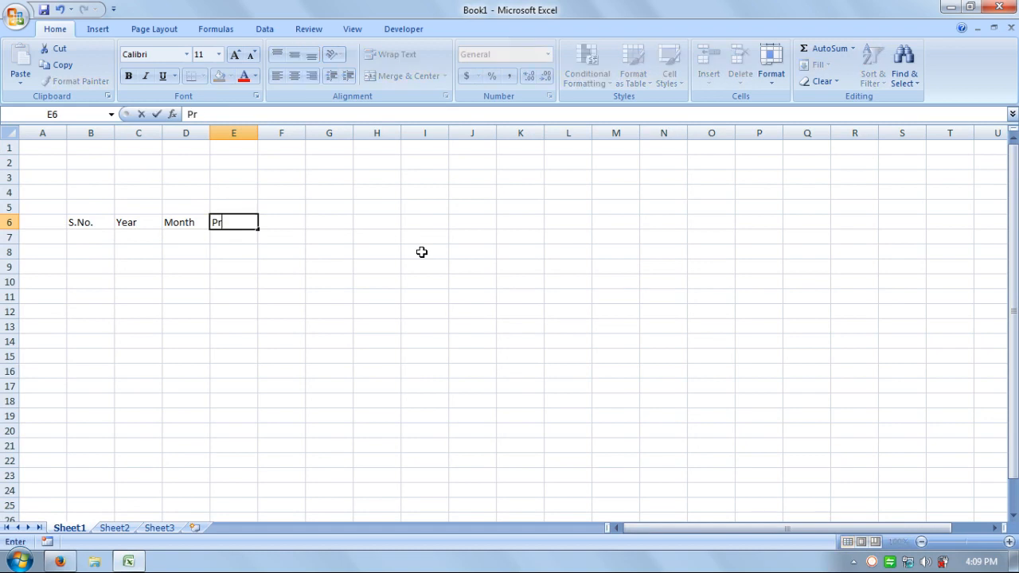
pyautogui.write('oducts')
pyautogui.press('Return')
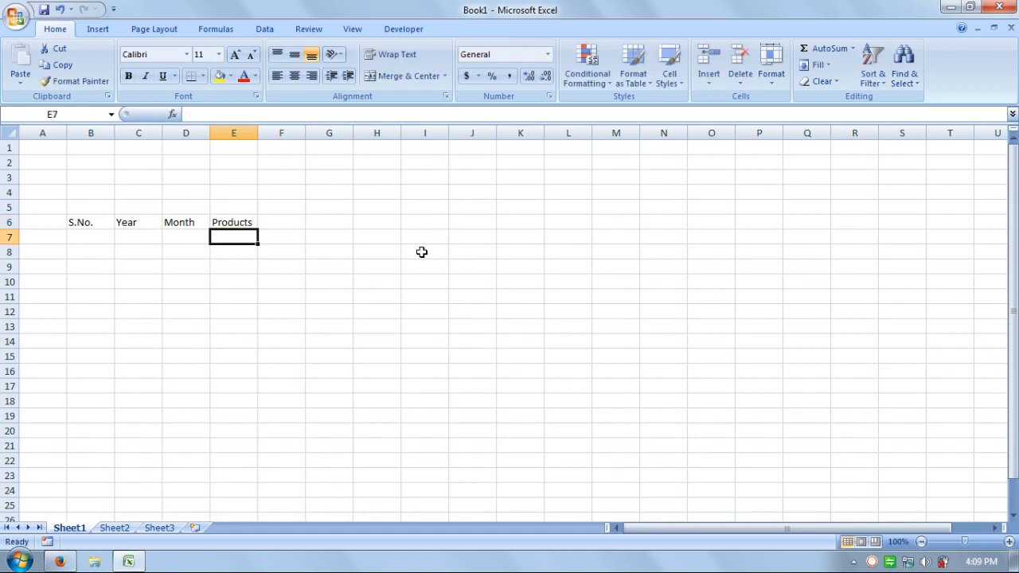
pyautogui.write('Code')
pyautogui.press('Tab')
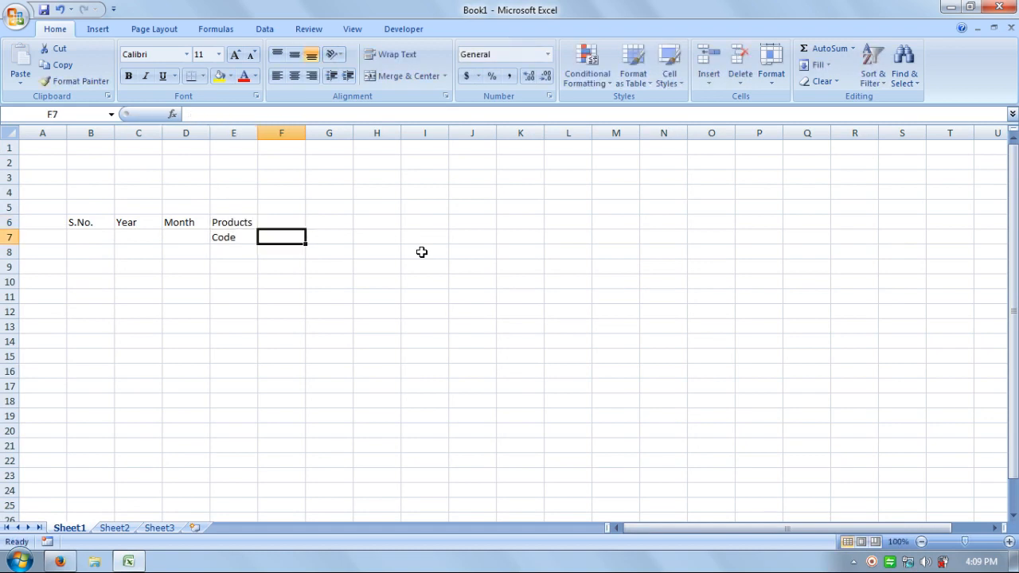
# Enter a two-row heading in column F, with Products in F6 and Name in F7
pyautogui.press('Up')
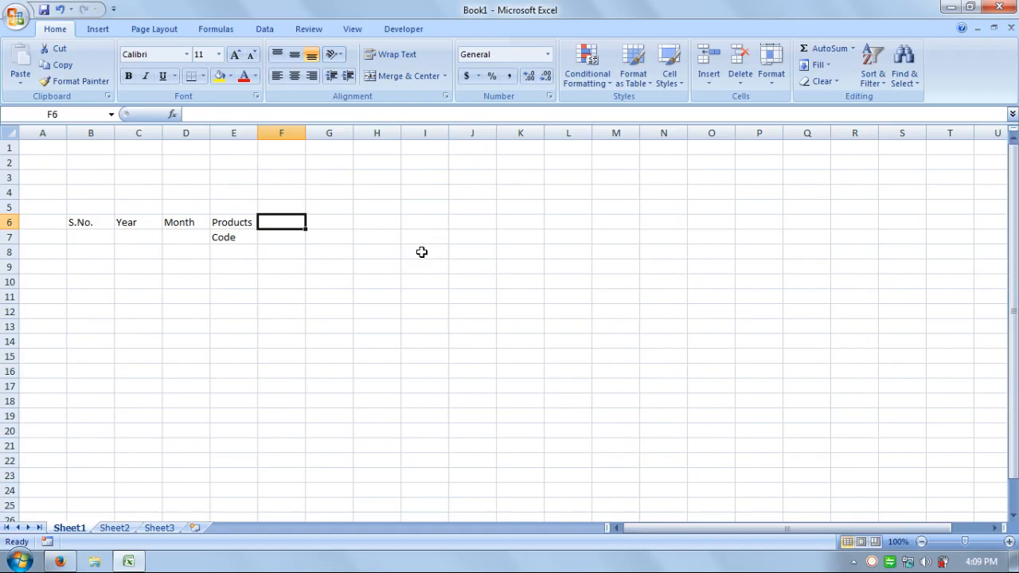
pyautogui.write('Prod')
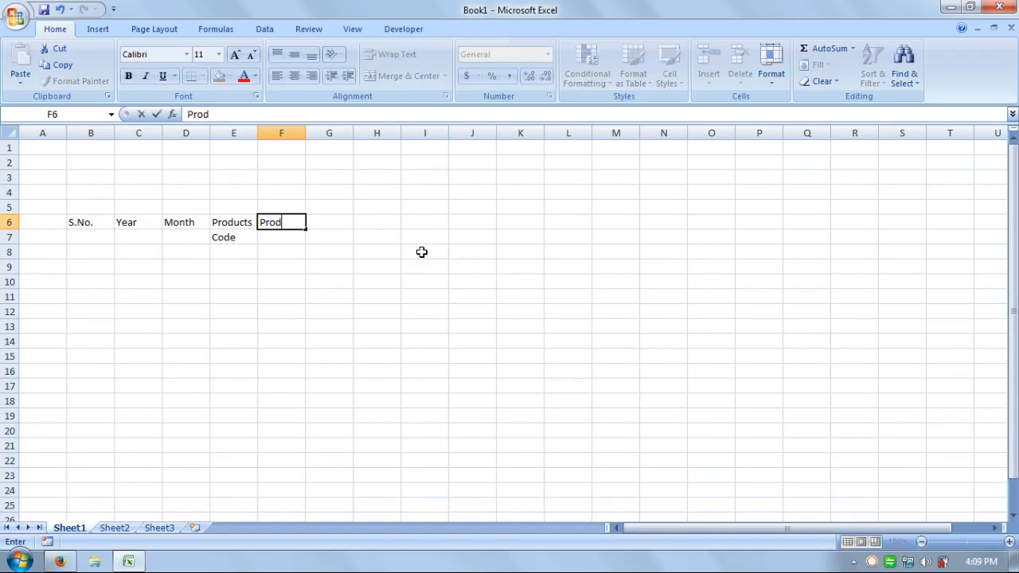
pyautogui.write('ucts')
pyautogui.press('Return')
pyautogui.write('Name')
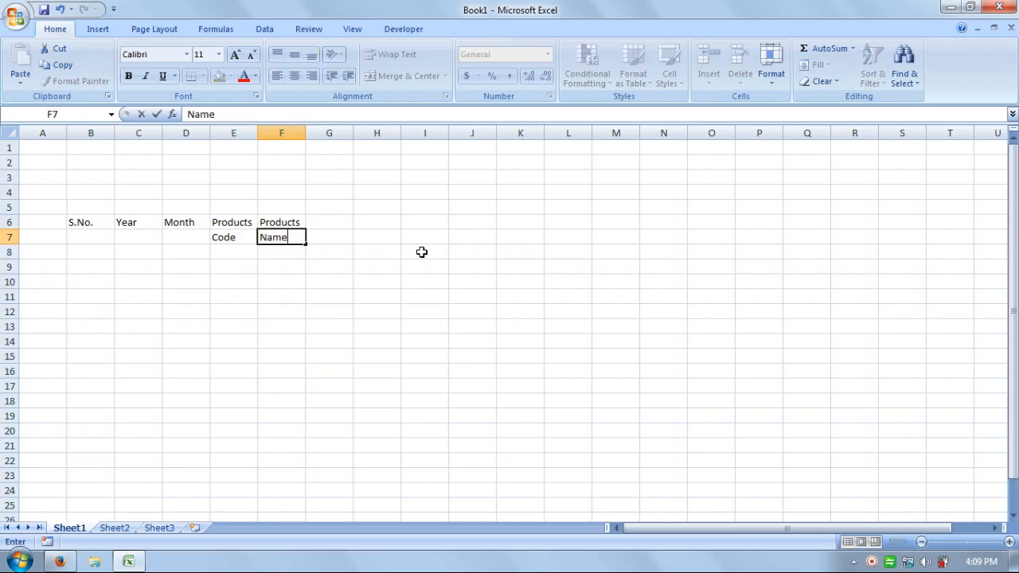
pyautogui.press('Tab')
# Enter the headings Descriptions in G6 and Qty. in H6
pyautogui.press('Up')
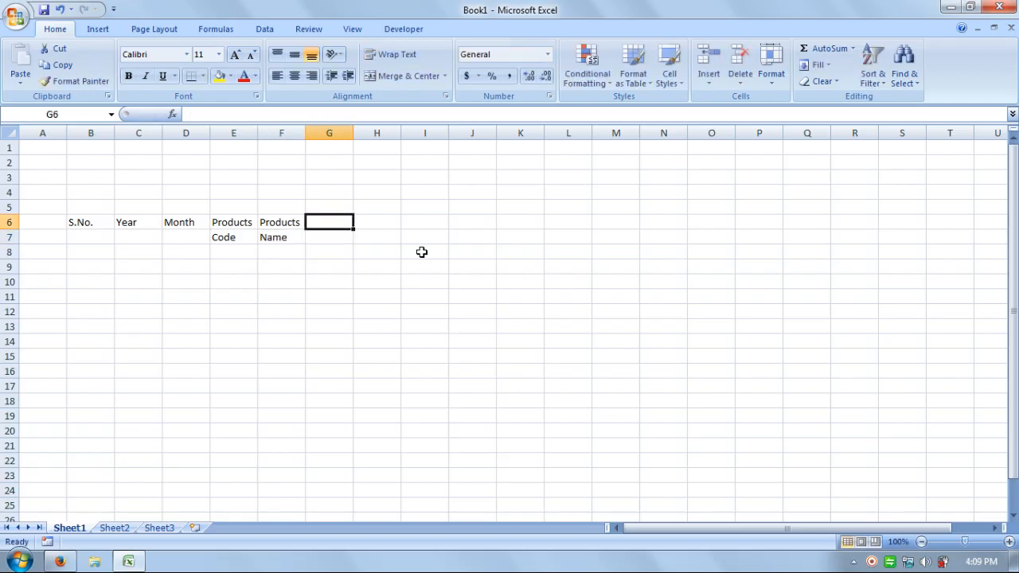
pyautogui.write('De')
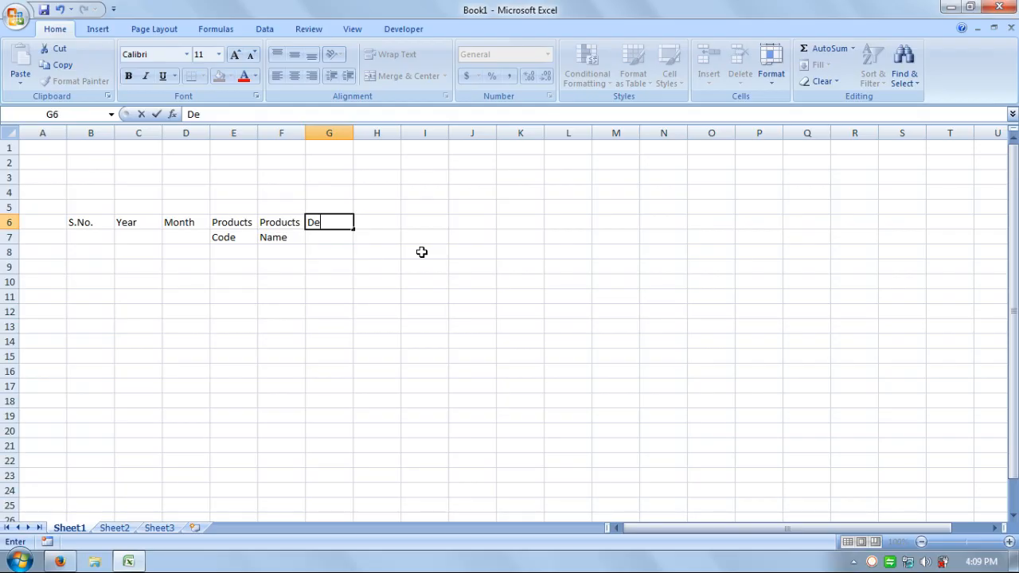
pyautogui.write('scriptions')
pyautogui.press('Tab')
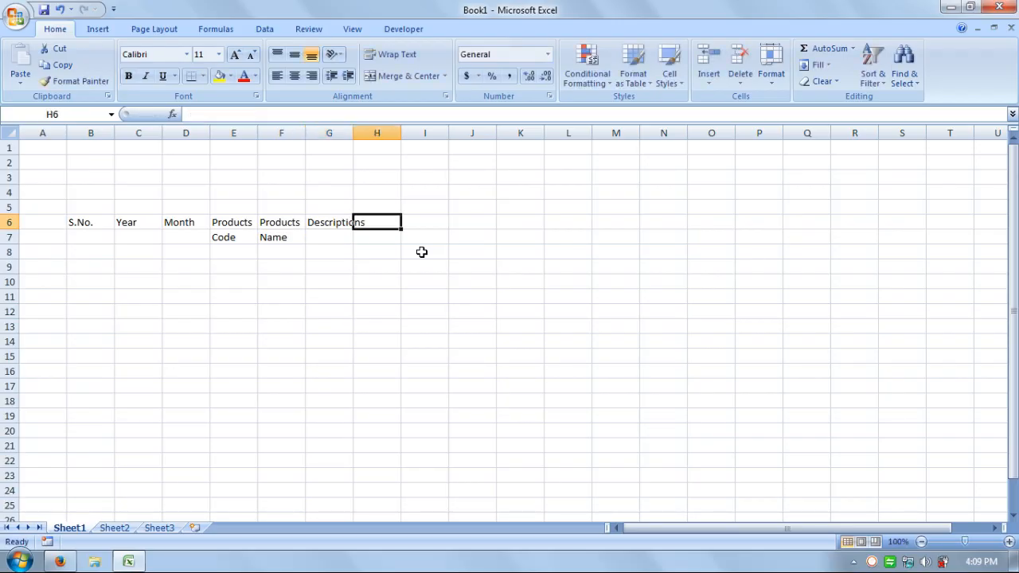
pyautogui.write('W')
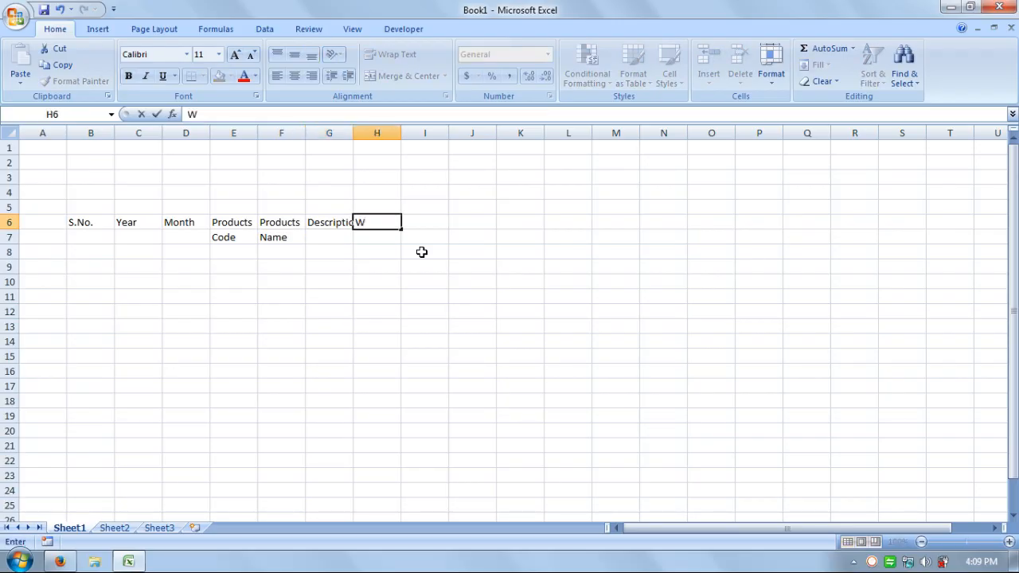
pyautogui.press('BackSpace')
pyautogui.write('Qty.')
pyautogui.press('Tab')
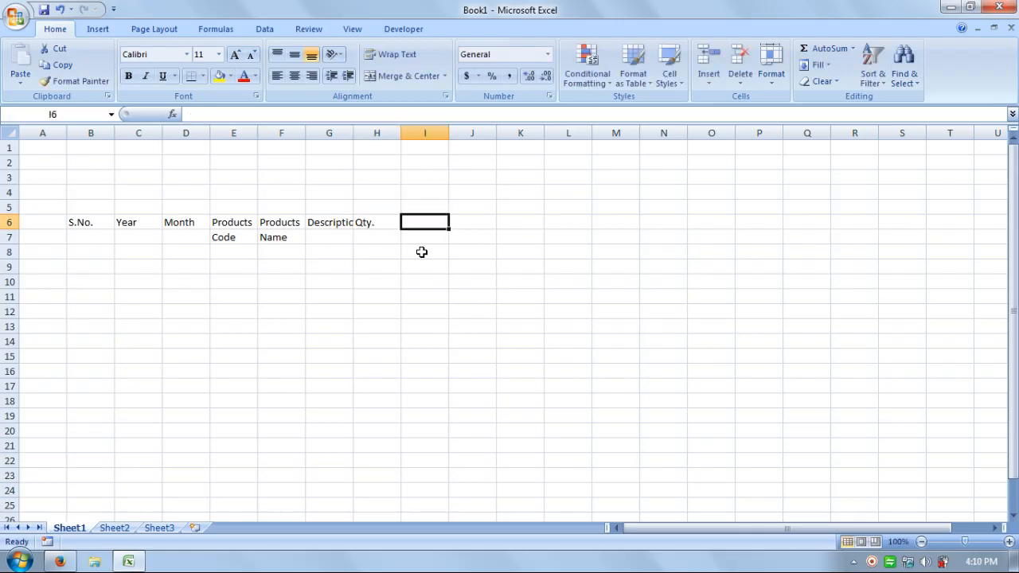
# Complete the heading row with Unit Price in I6 and Line Total in J6
pyautogui.write('Unit Pr')
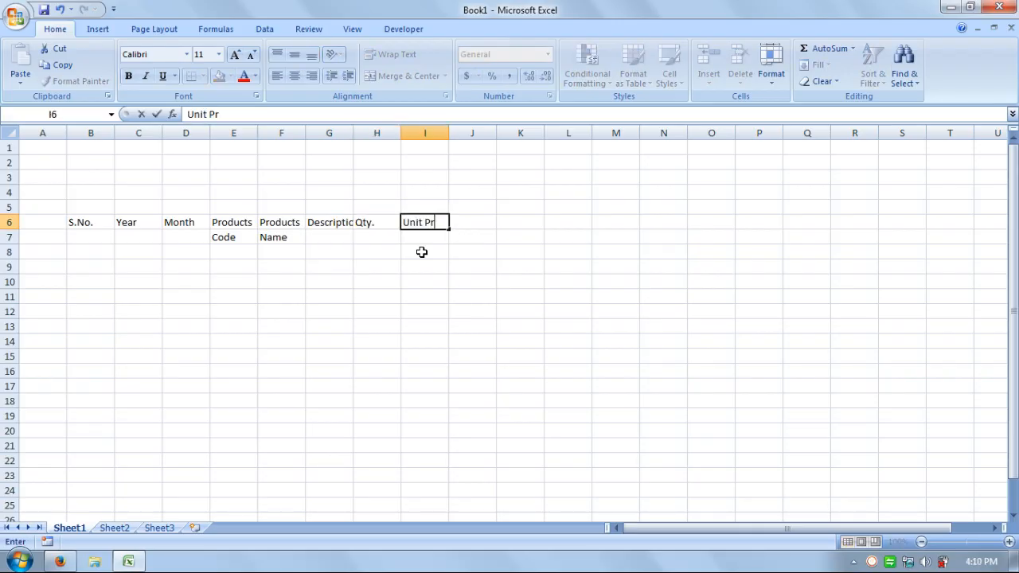
pyautogui.write('ice')
pyautogui.press('Tab')
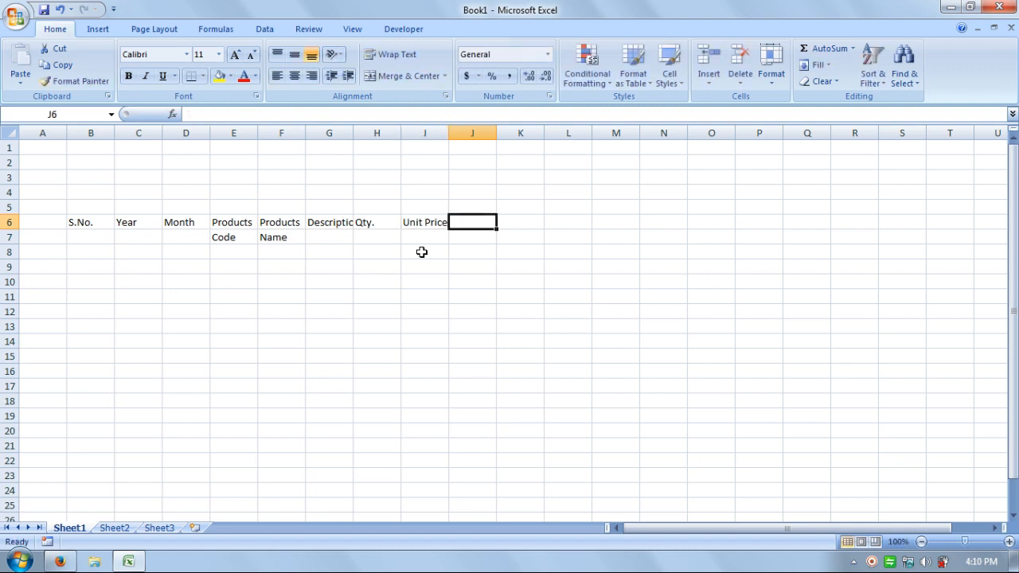
pyautogui.write('Lin')
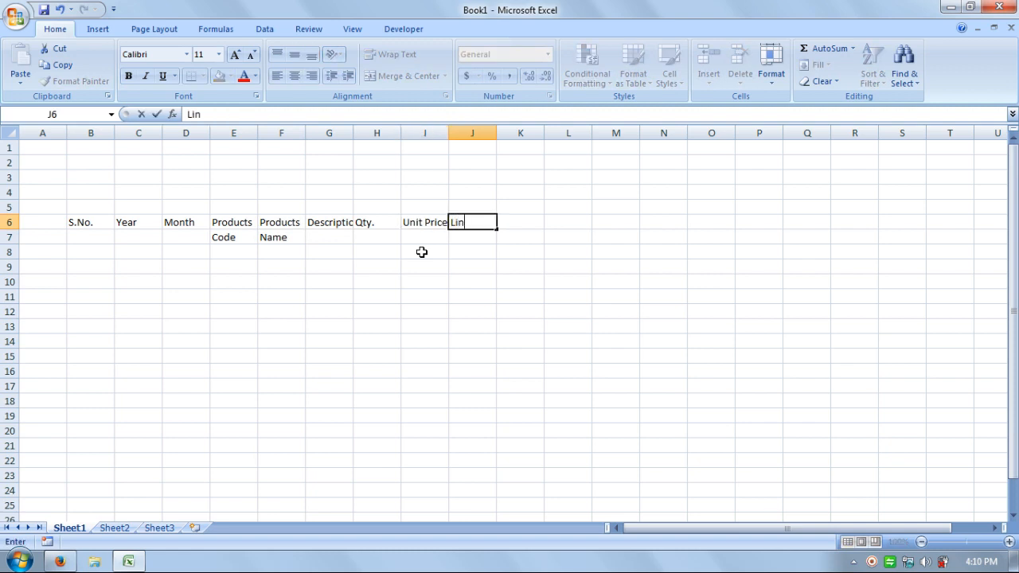
pyautogui.write('e Total')
pyautogui.press('Return')
pyautogui.click(262, 311)
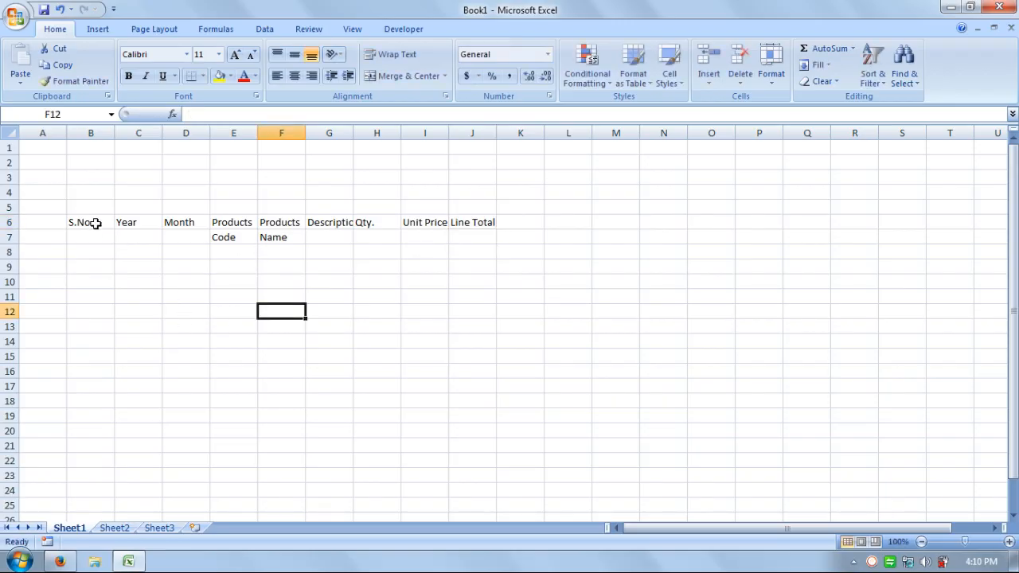
# Format the heading range B6:J7 with a black fill and bold white text
pyautogui.moveTo(91, 224); pyautogui.dragTo(471, 241)
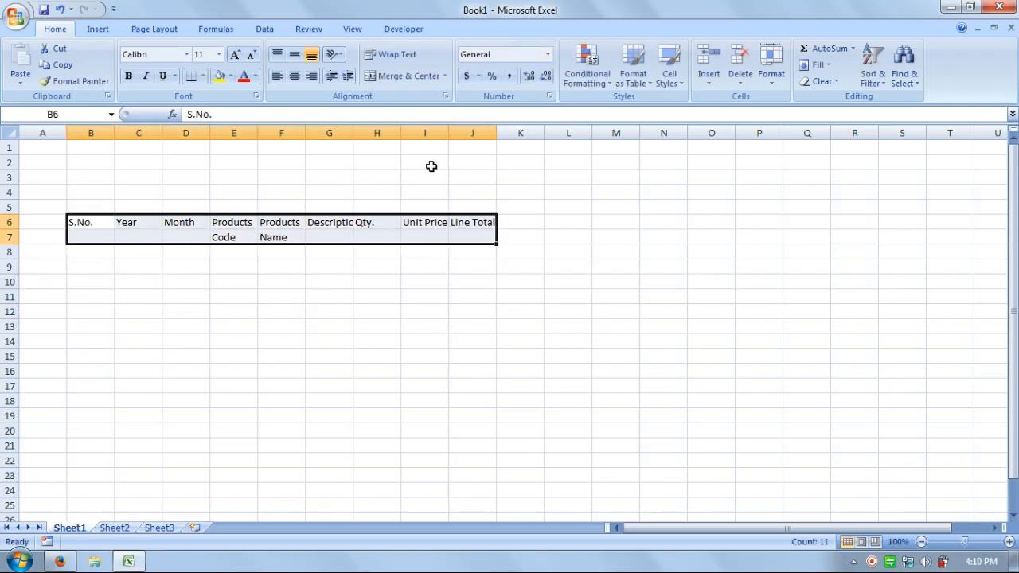
pyautogui.click(230, 76)
pyautogui.click(231, 107)
pyautogui.click(254, 76)
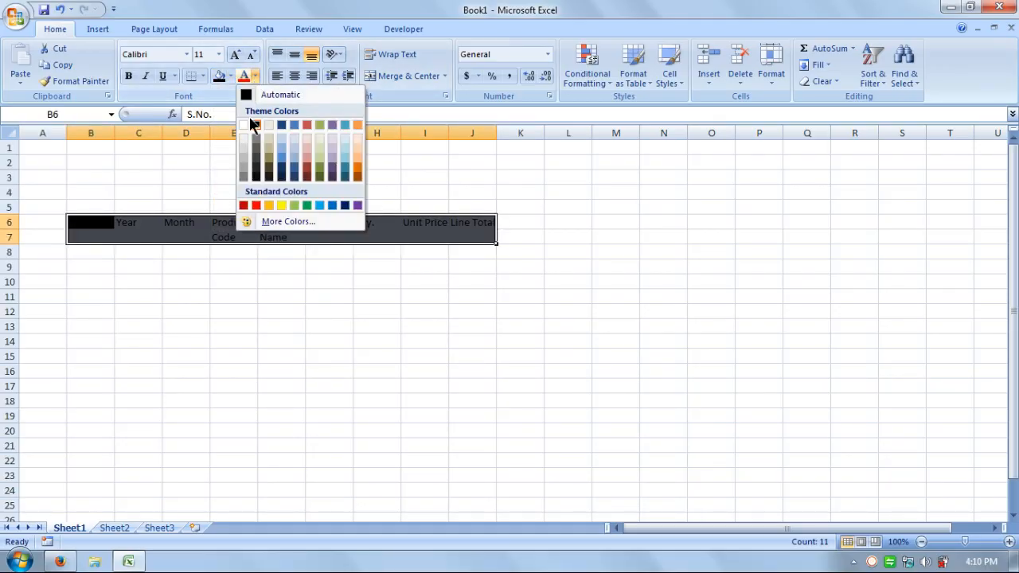
pyautogui.click(245, 125)
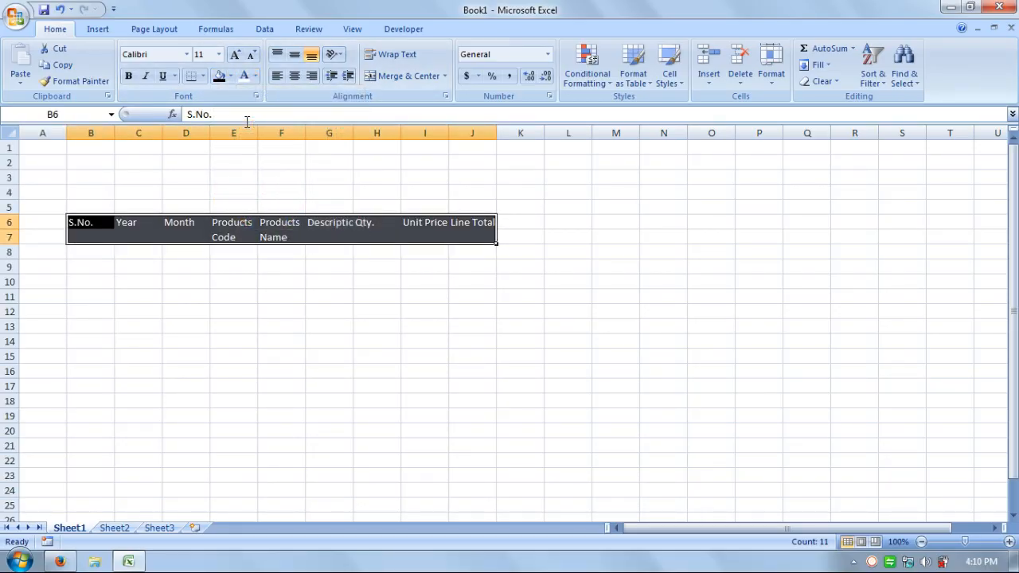
pyautogui.click(131, 78)
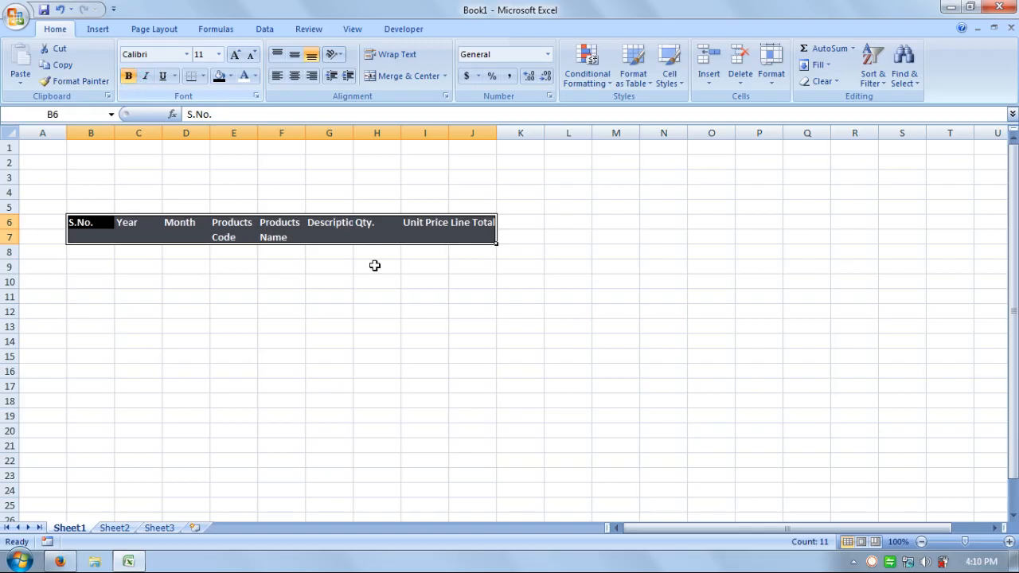
pyautogui.click(424, 281)
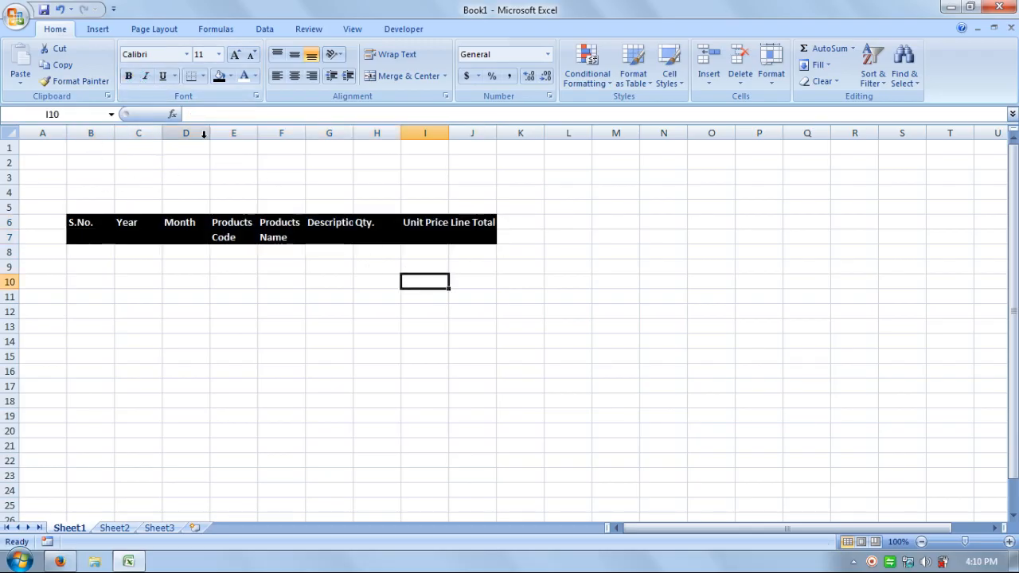
# Enter the serial numbers 1 to 10 under S.No. in cells B8 to B17
pyautogui.click(94, 254)
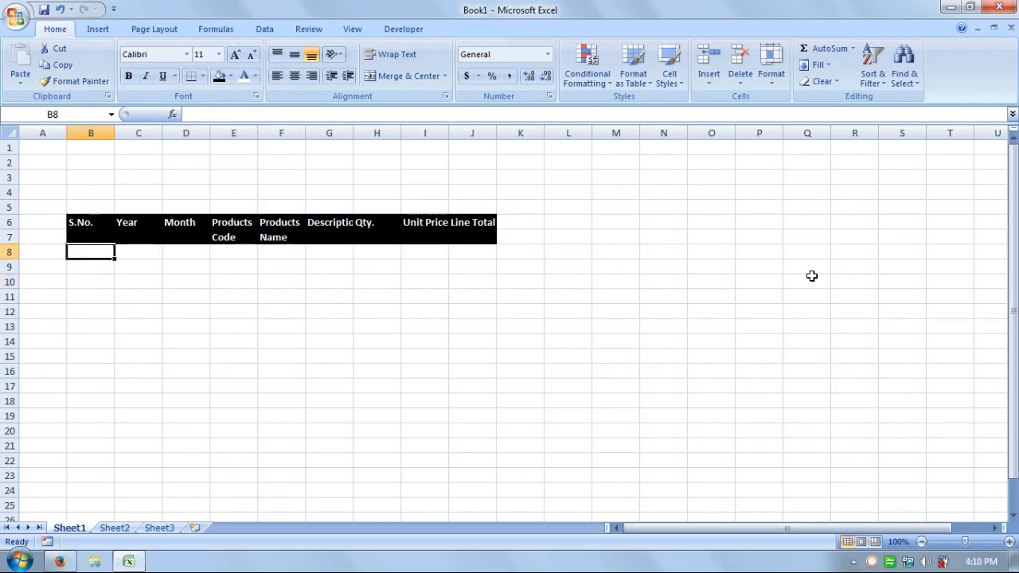
pyautogui.write('1')
pyautogui.press('Return')
pyautogui.write('2 3 4 5 ')
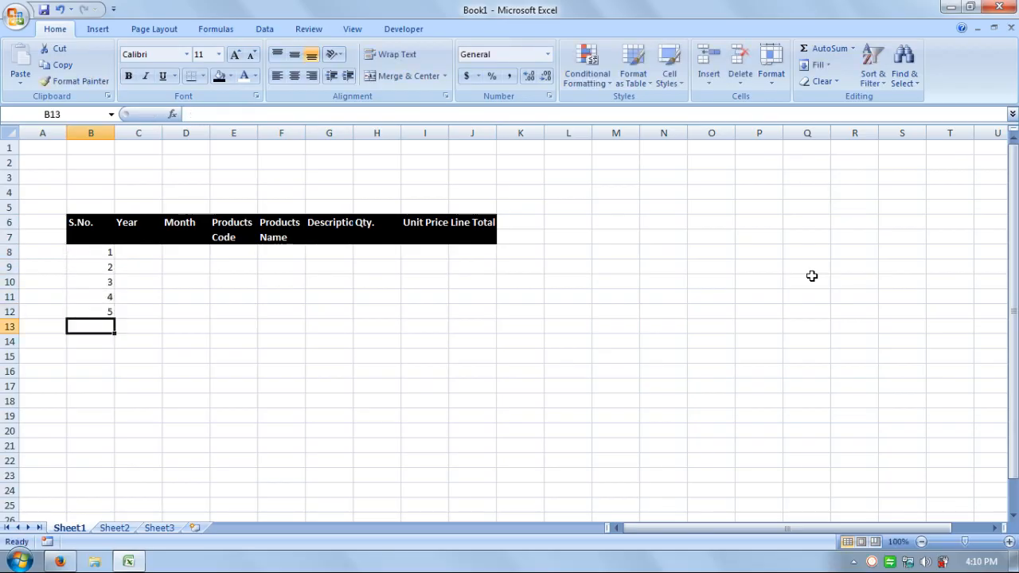
pyautogui.write('6 7 8 9 10')
pyautogui.press('Return')
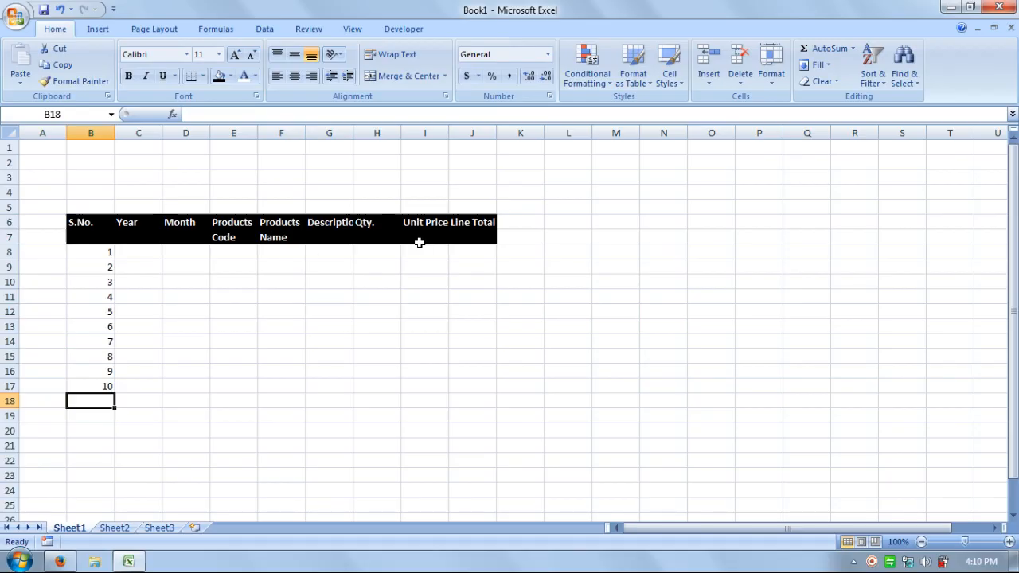
# Enter 2017 in the first Year cell, C8, and fill it down to C17
pyautogui.click(141, 254)
pyautogui.write('2')
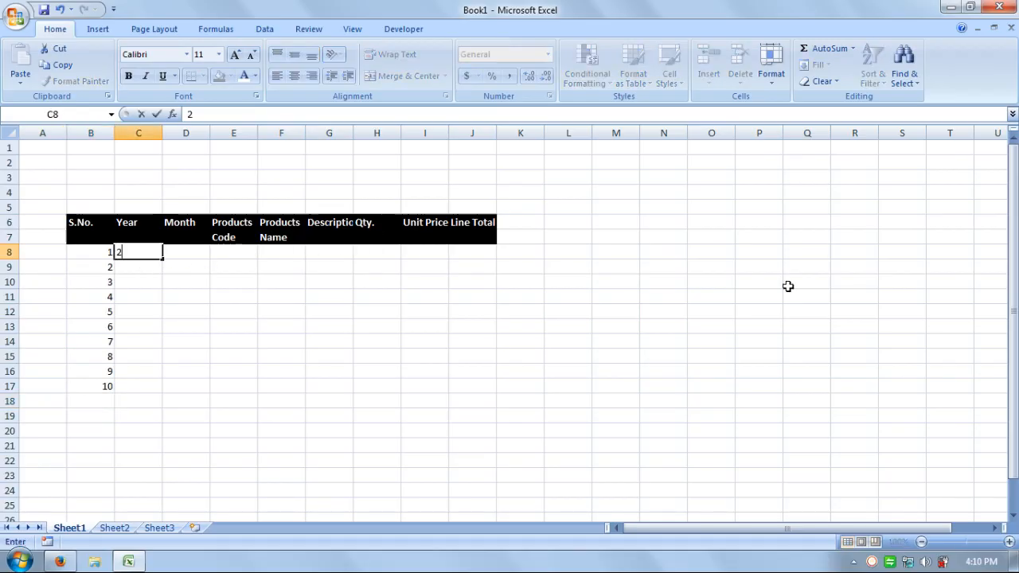
pyautogui.write('017')
pyautogui.press('Return')
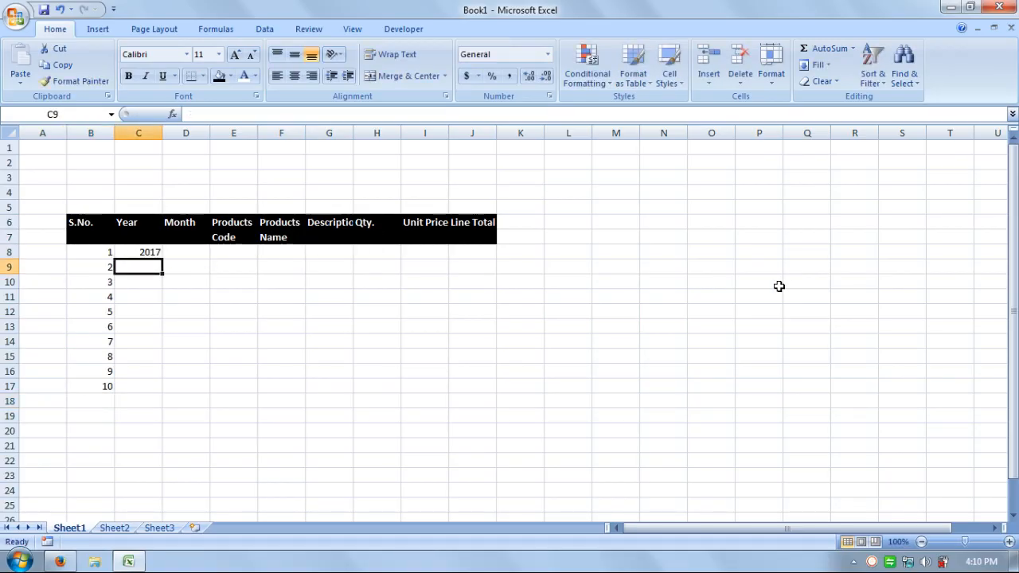
pyautogui.click(153, 254)
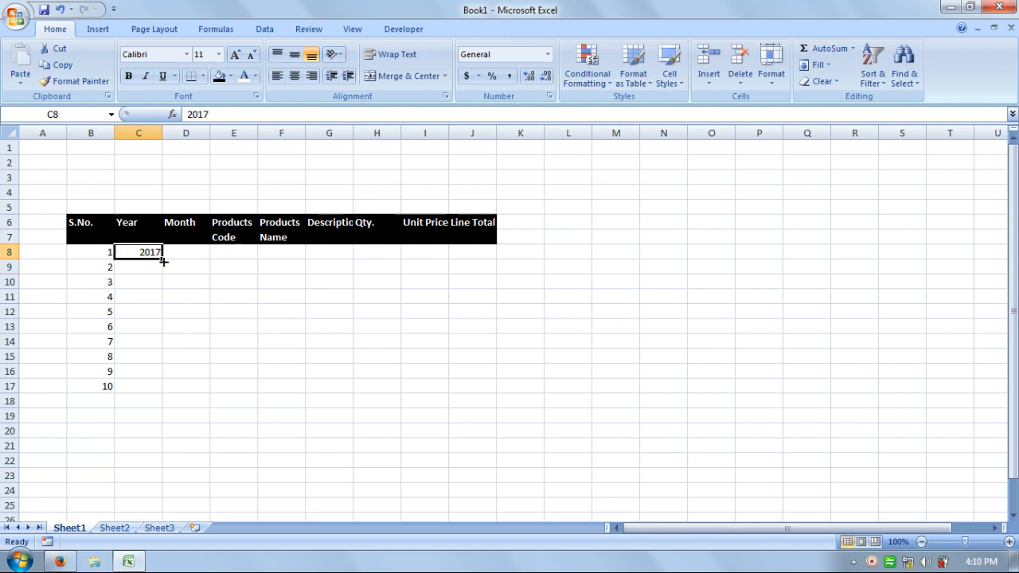
pyautogui.moveTo(162, 262); pyautogui.dragTo(162, 391)
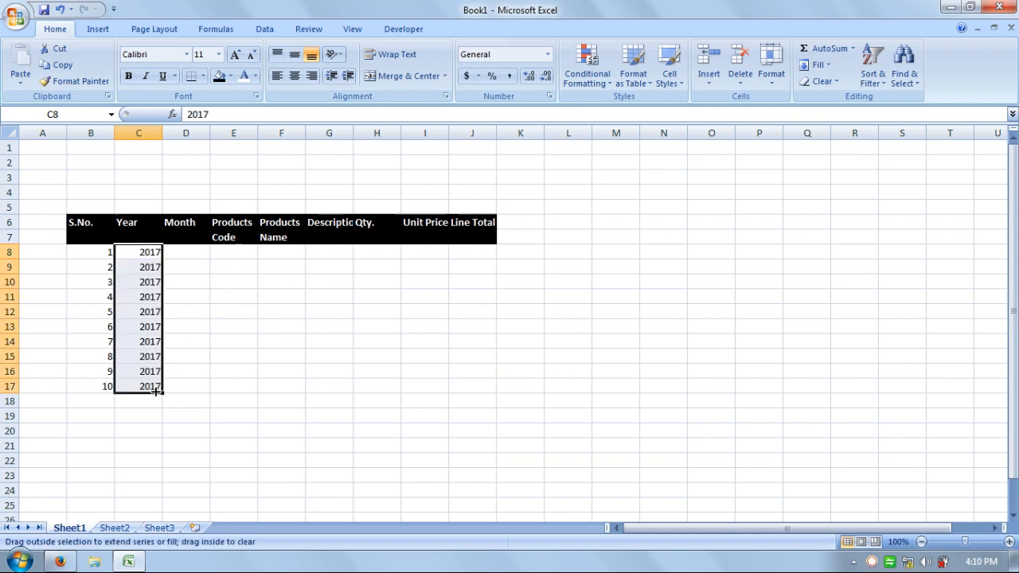
# Enter August as the month in cell D8
pyautogui.click(191, 251)
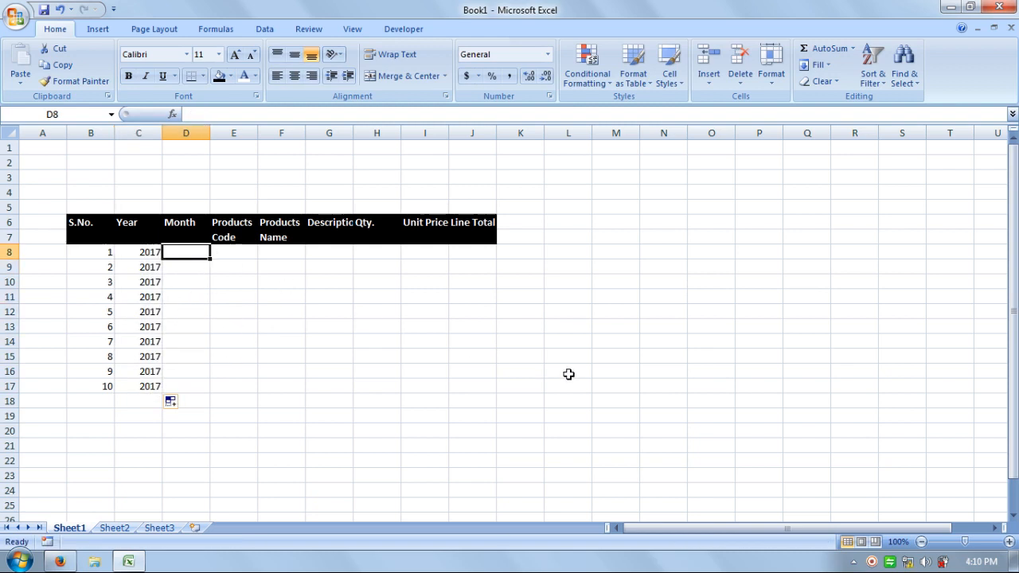
pyautogui.write('Au')
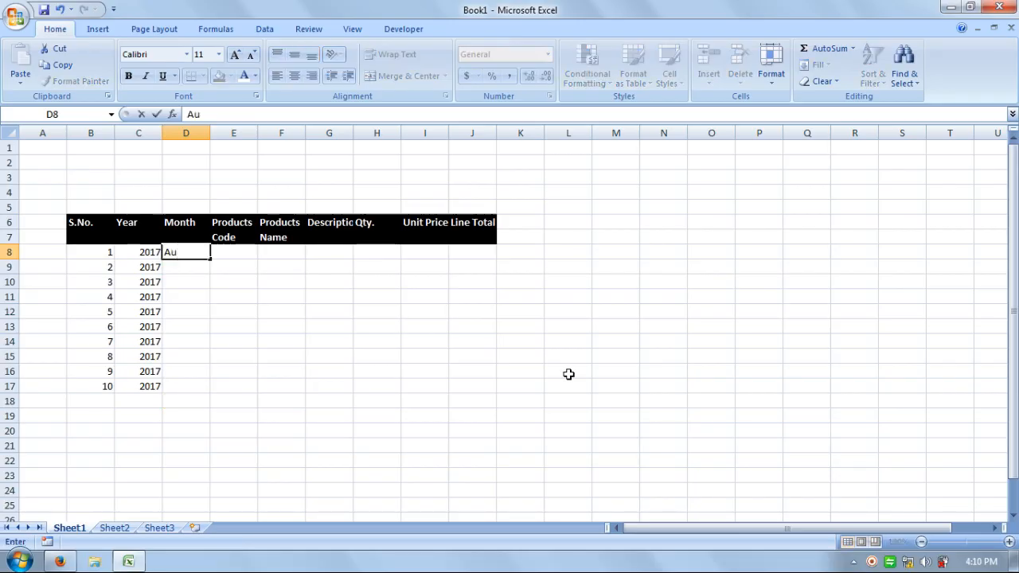
pyautogui.write('gust')
pyautogui.press('Return')
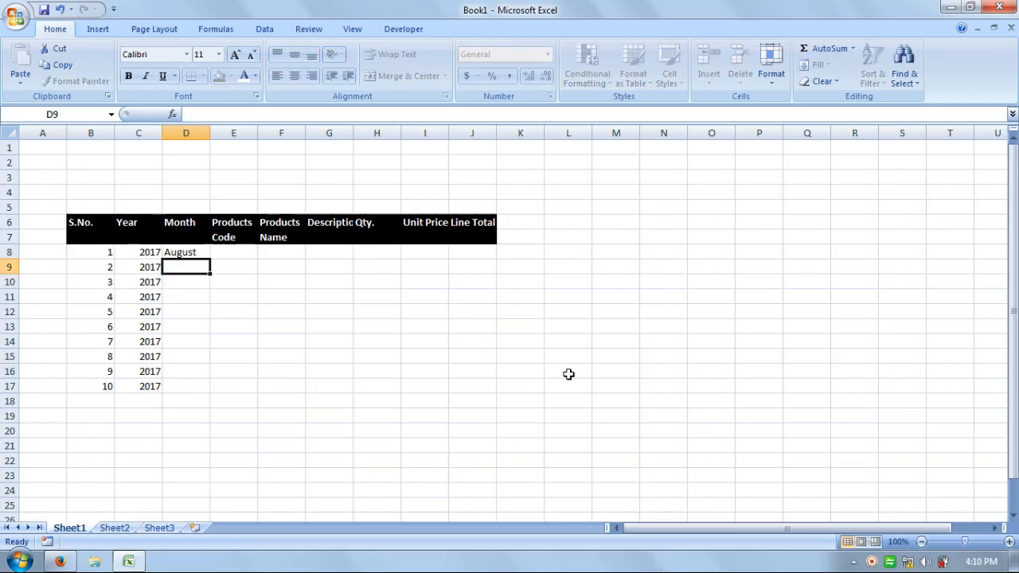
# Fill the months down from D8 to D12 as a series running from August to December
pyautogui.click(203, 255)
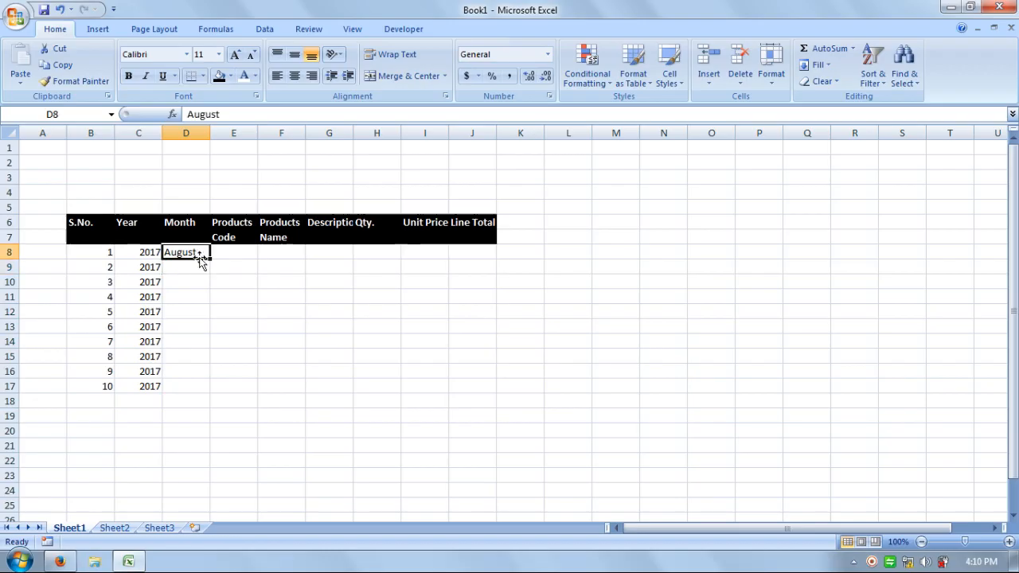
pyautogui.moveTo(210, 260); pyautogui.dragTo(212, 323)
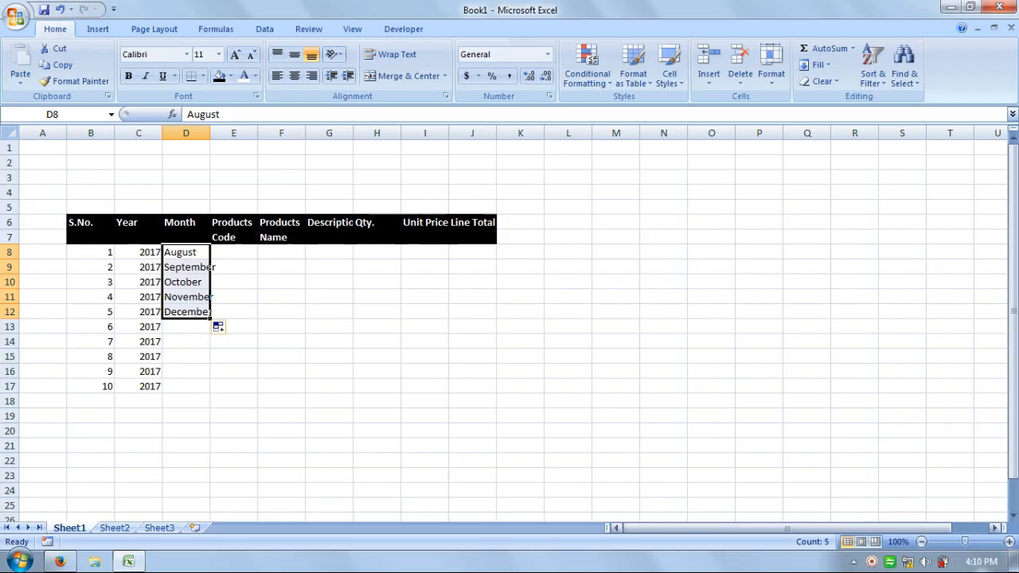
pyautogui.click(1009, 542)
pyautogui.click(1009, 541)
pyautogui.click(1009, 542)
pyautogui.click(1009, 542)
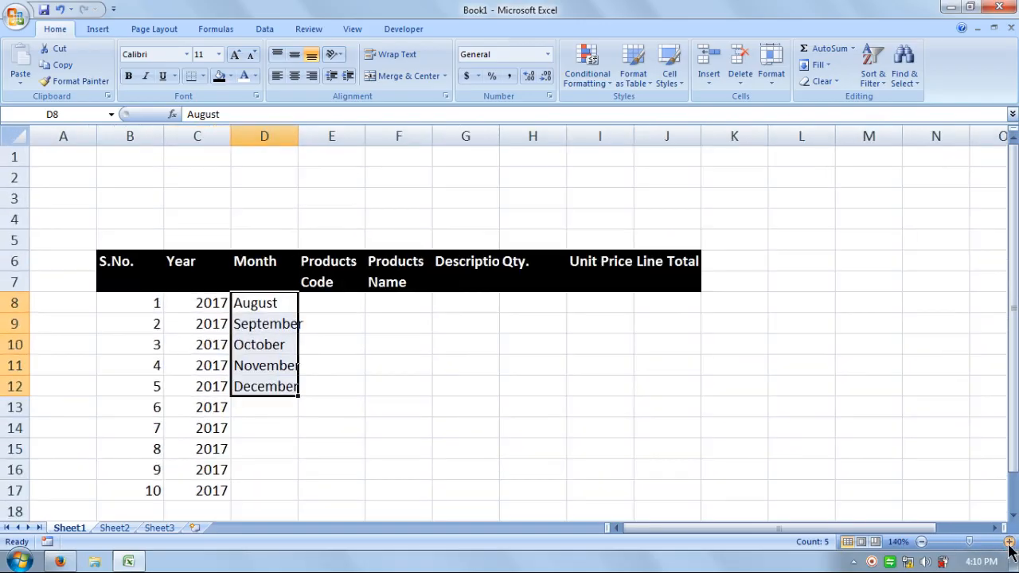
pyautogui.click(418, 426)
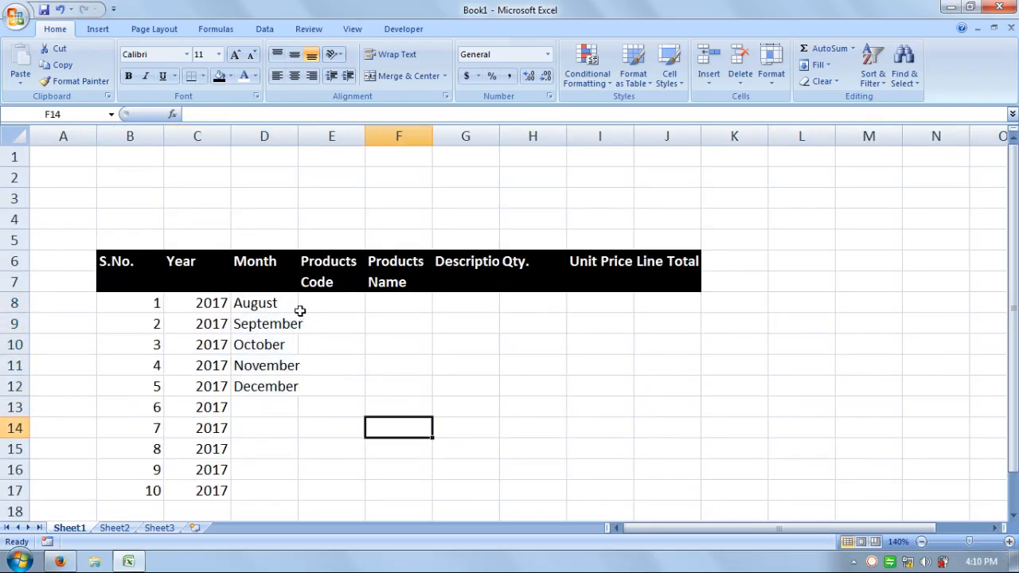
# Replace the month series below D8 with August, filling it down to D17
pyautogui.click(262, 326)
pyautogui.moveTo(263, 327); pyautogui.dragTo(270, 433)
pyautogui.press('Delete')
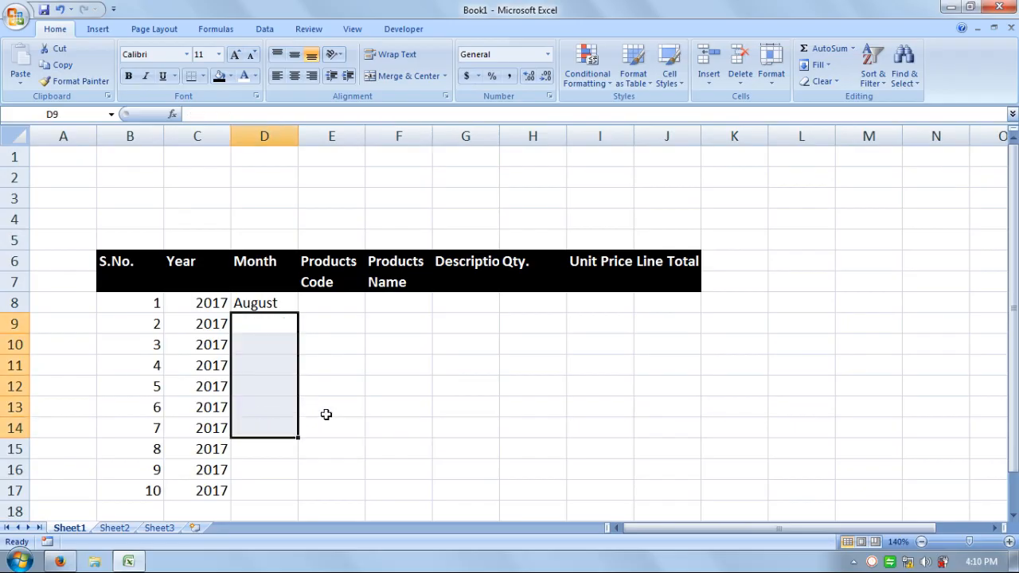
pyautogui.click(260, 320)
pyautogui.write('a')
pyautogui.press('Return')
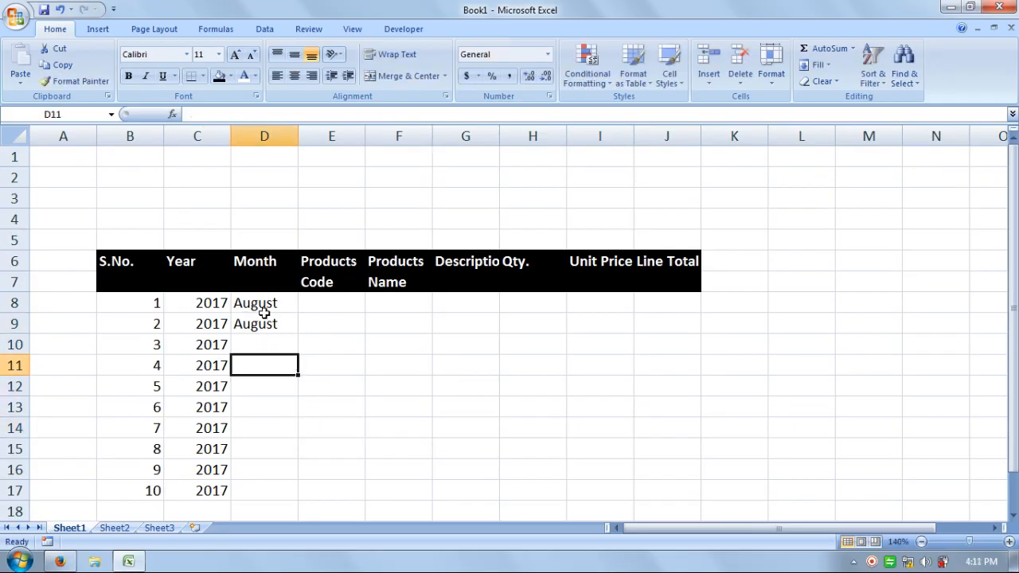
pyautogui.moveTo(261, 306); pyautogui.dragTo(293, 493)
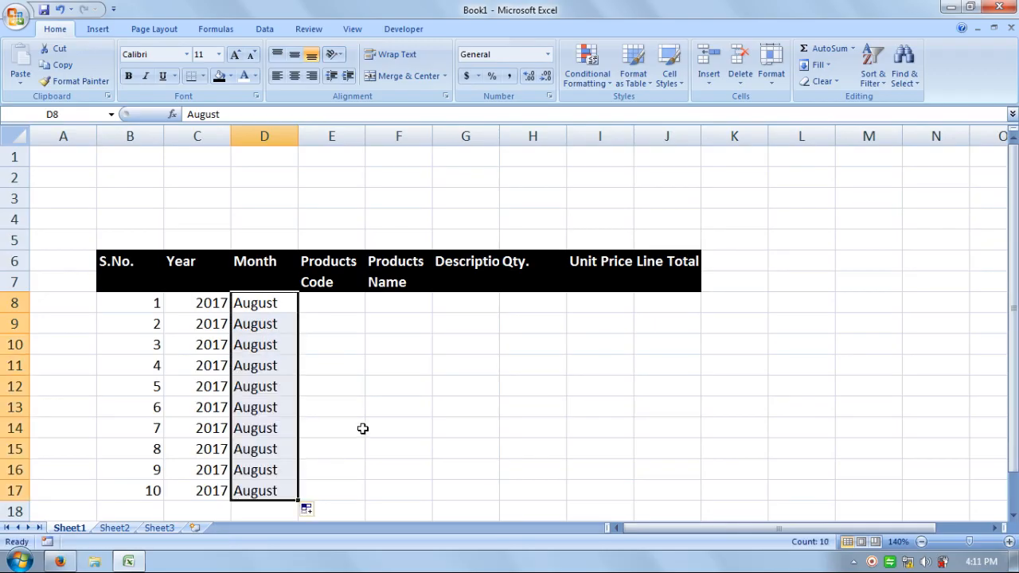
# Enter the product codes 101, 102, 105, 106, 103 and 102 in cells E8 to E13
pyautogui.click(360, 400)
pyautogui.click(331, 301)
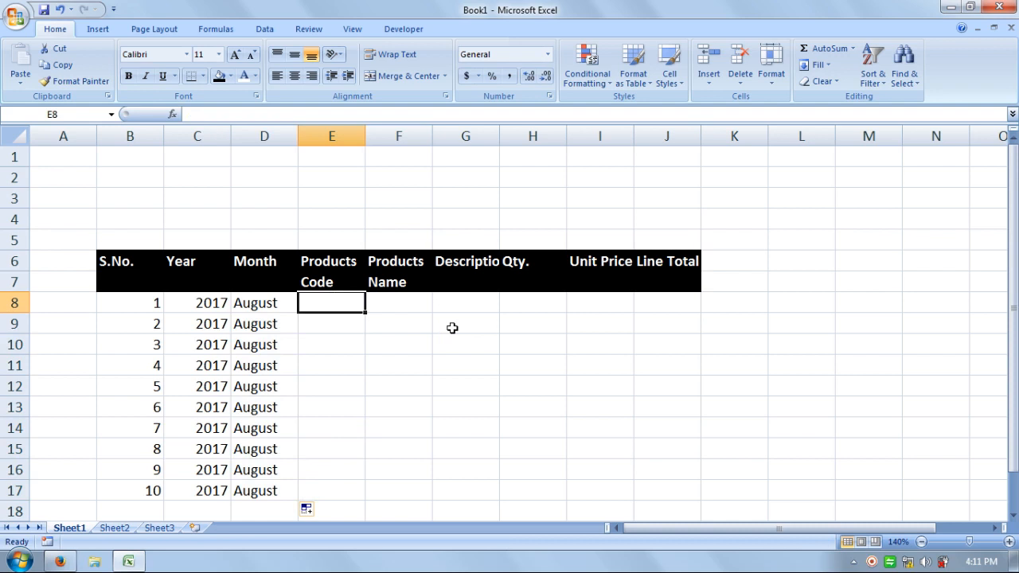
pyautogui.write('102')
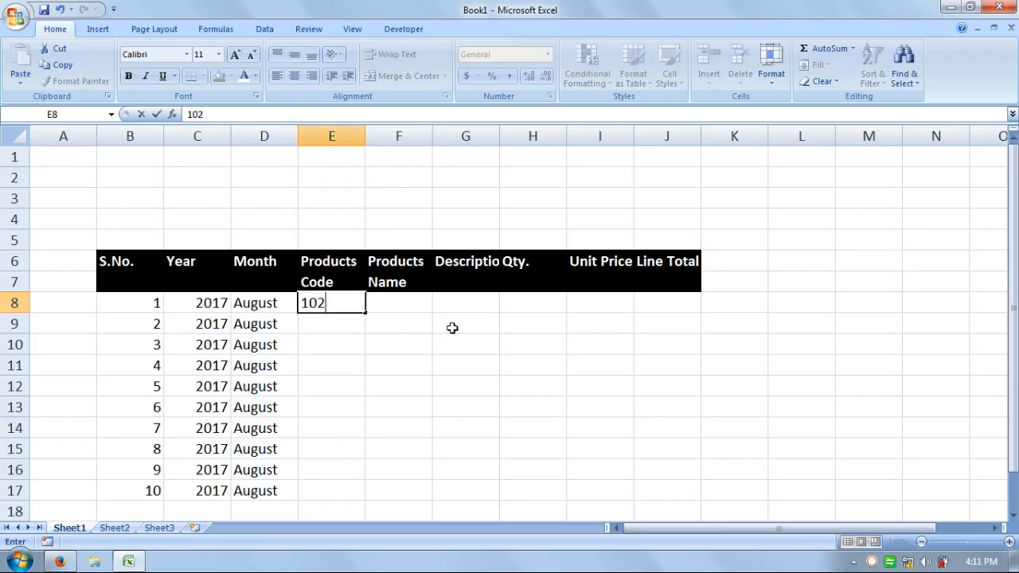
pyautogui.press('BackSpace')
pyautogui.write('1')
pyautogui.press('Return')
pyautogui.write('102')
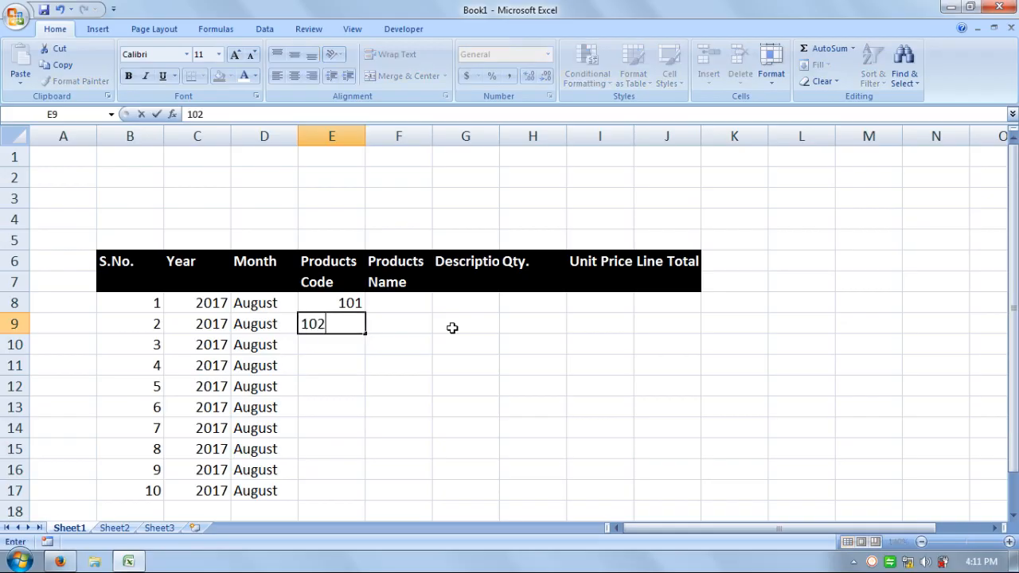
pyautogui.press('Return')
pyautogui.write('105')
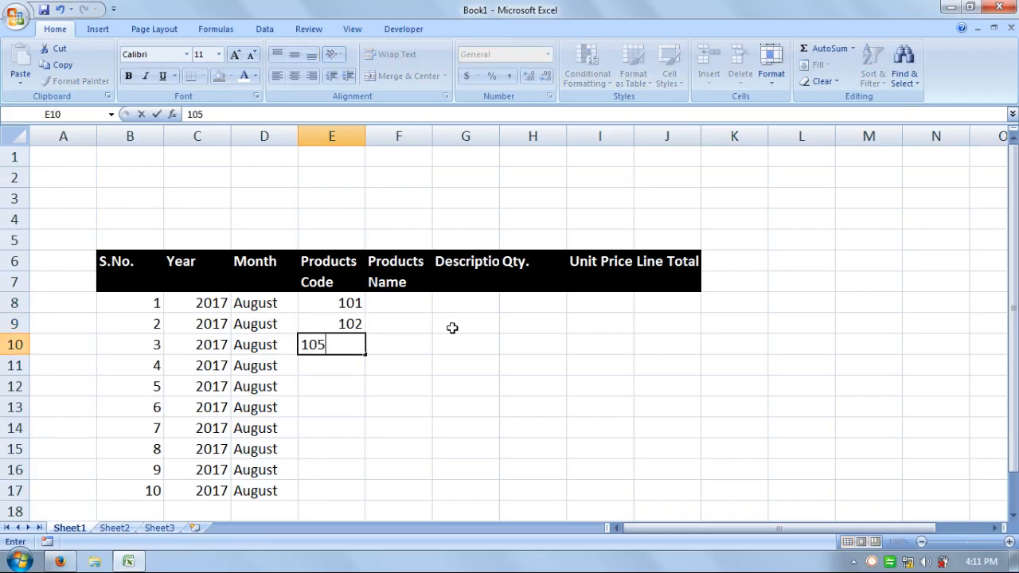
pyautogui.press('Return')
pyautogui.write('106')
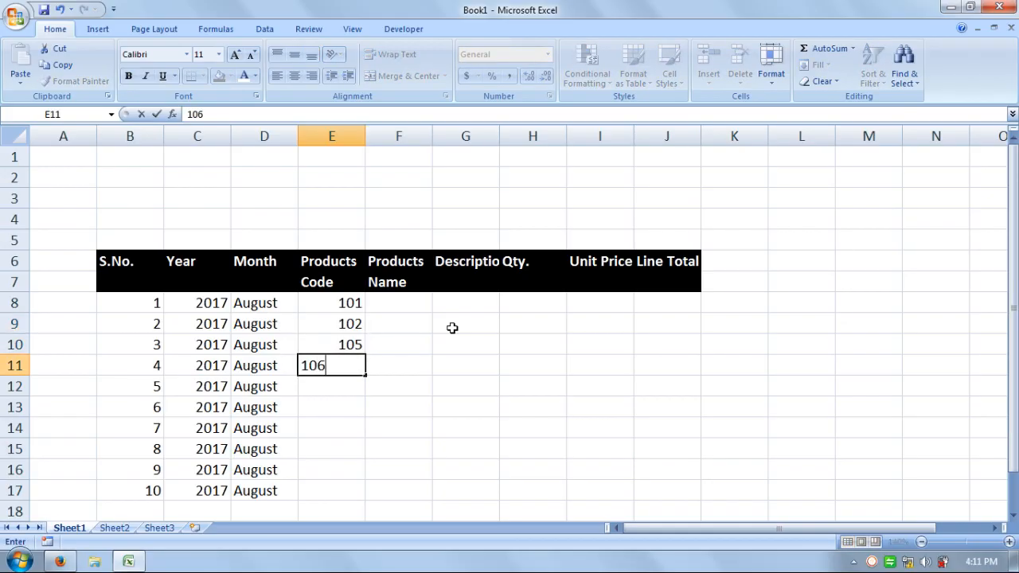
pyautogui.press('Return')
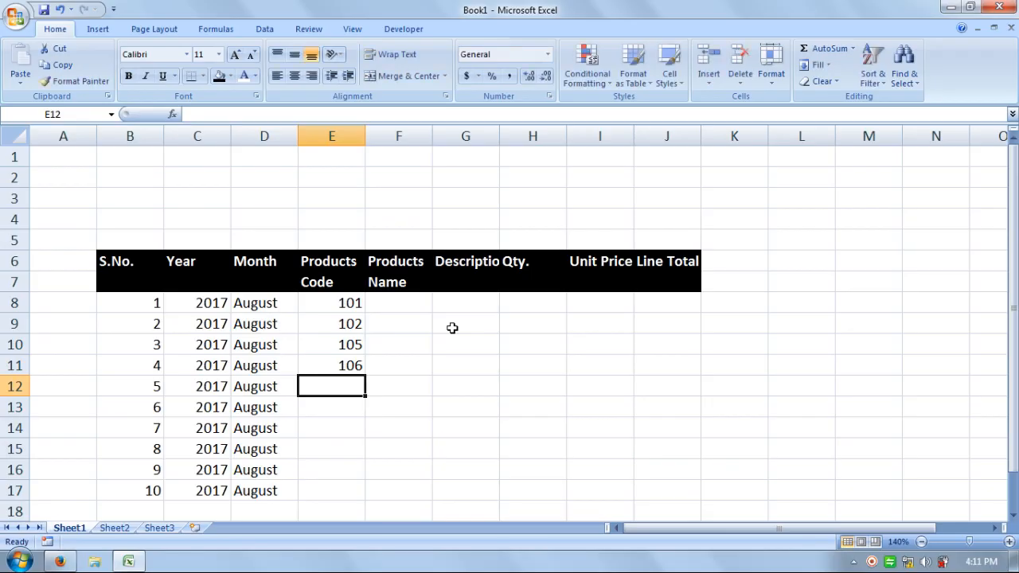
pyautogui.write('103')
pyautogui.press('Return')
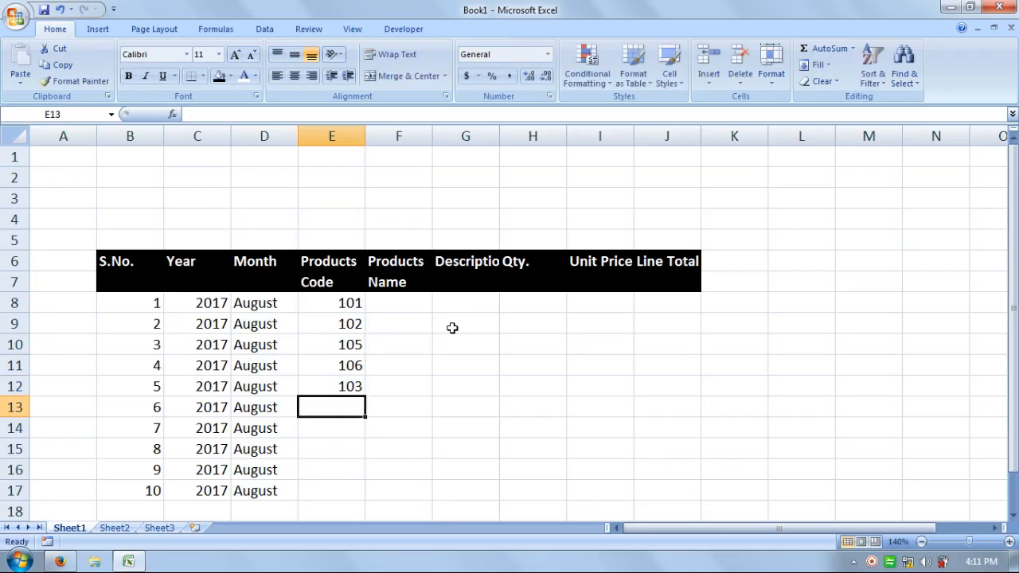
pyautogui.write('102')
pyautogui.press('Return')
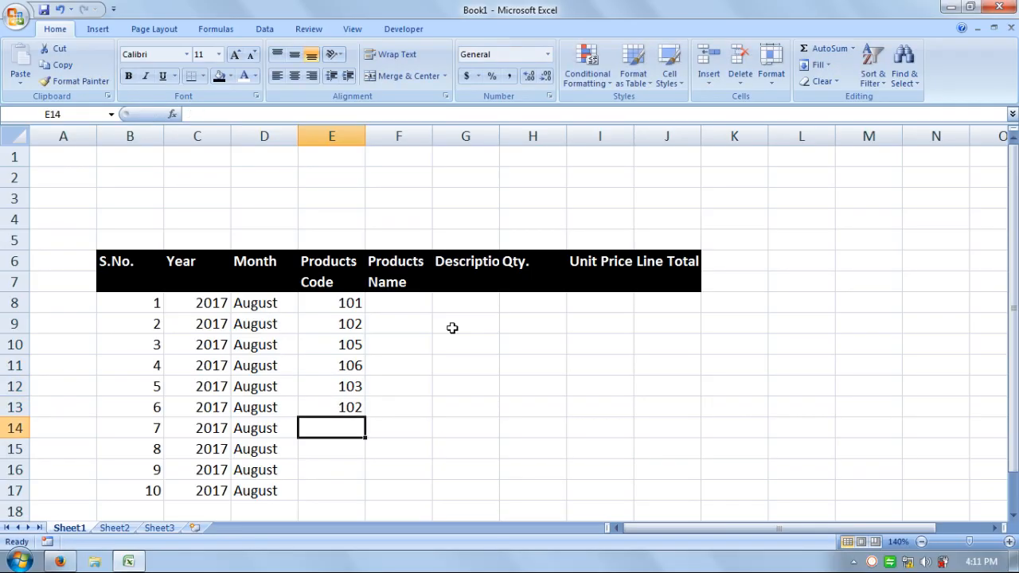
# Enter Monitor as the product name in F8 with the description LCD "17" Inch in G8
pyautogui.press('Right')
pyautogui.press('Up')
pyautogui.press('Up')
pyautogui.press('Up')
pyautogui.press('Up')
pyautogui.press('Up')
pyautogui.press('Up')
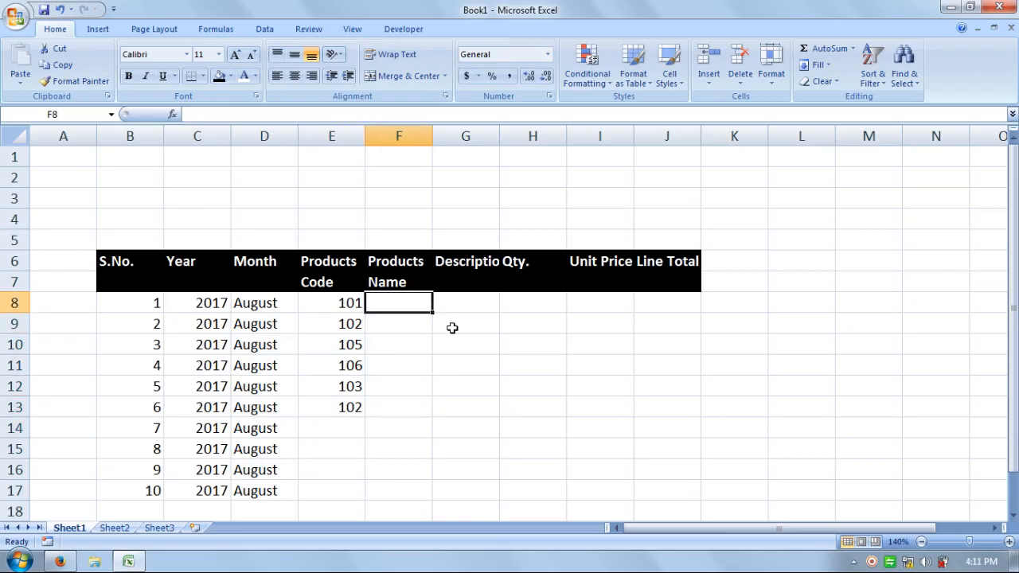
pyautogui.write('Mon')
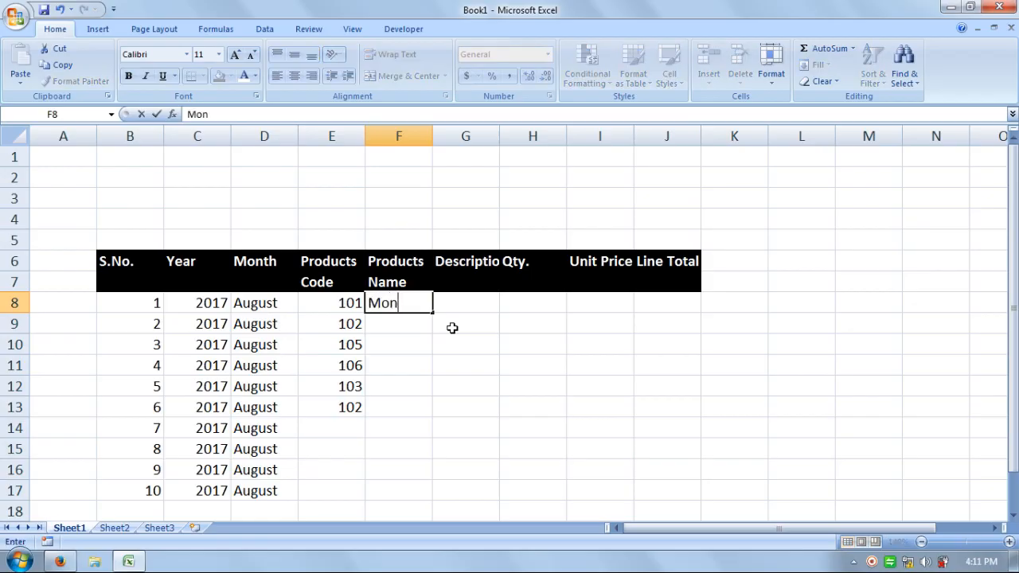
pyautogui.write('itor')
pyautogui.press('Tab')
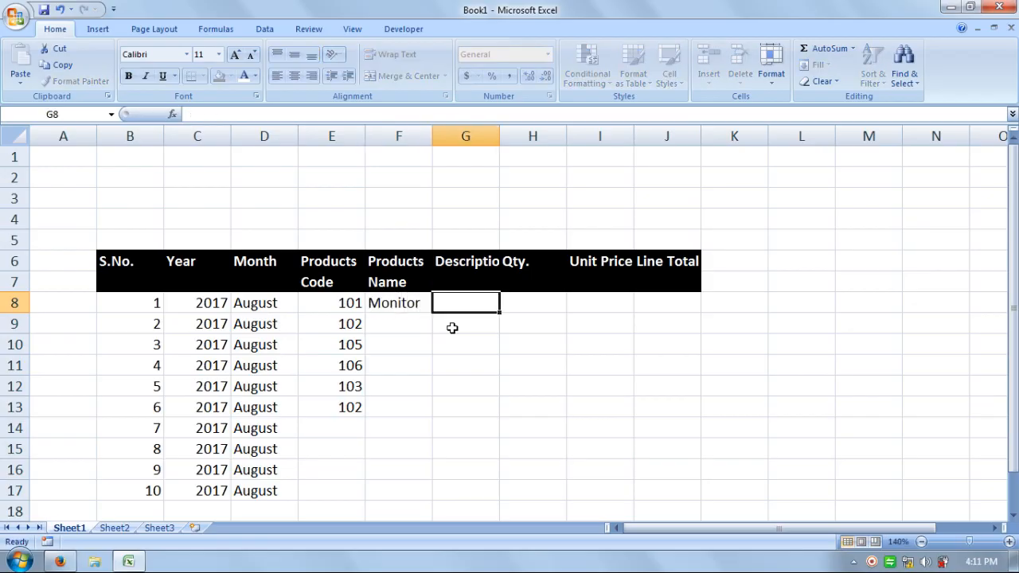
pyautogui.write('L')
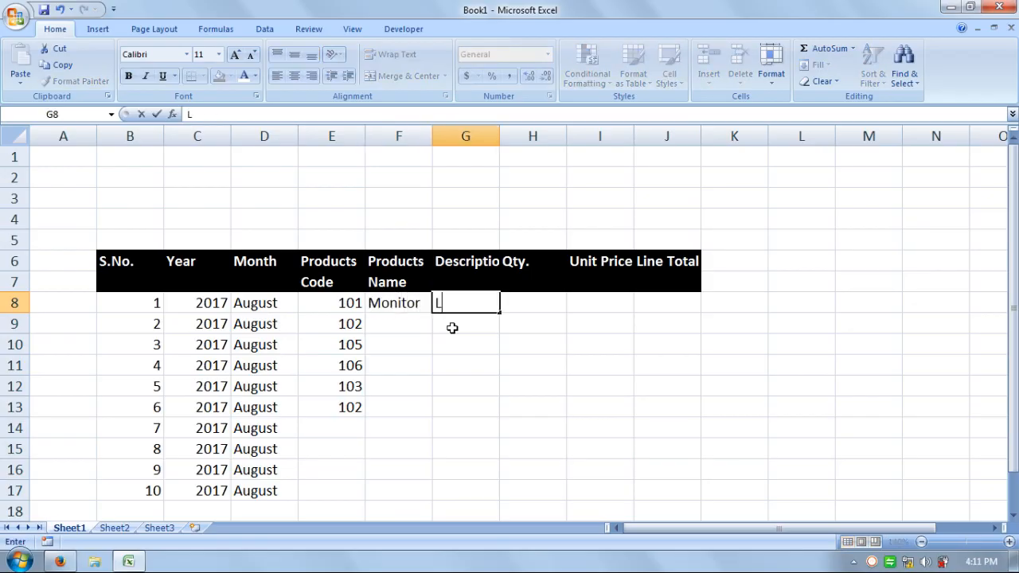
pyautogui.write('CD "17" In')
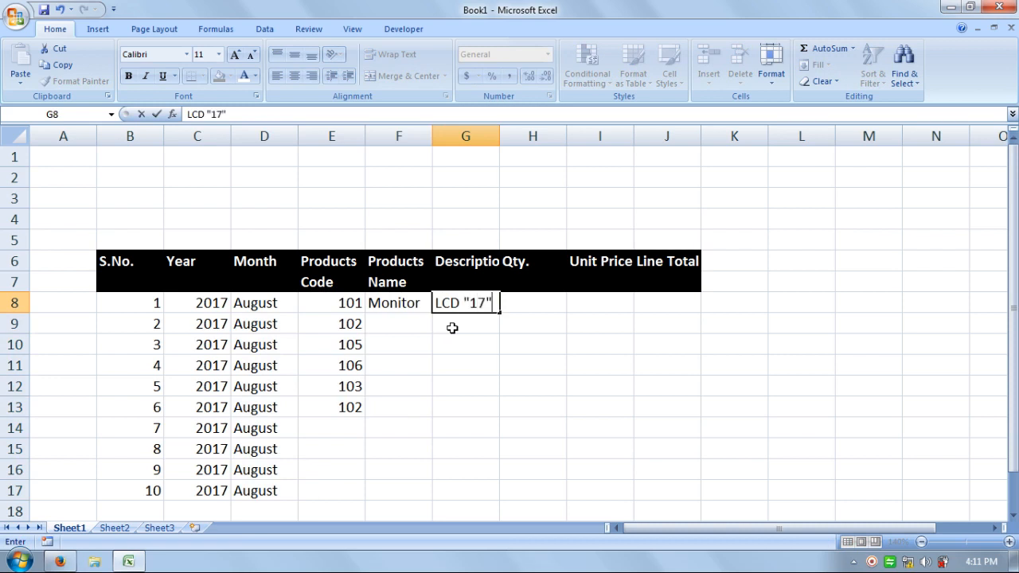
pyautogui.write('ch')
pyautogui.press('Return')
# Enter KeyBoard as the product name in F9 with the description With PS2 Connector in G9
pyautogui.press('Left')
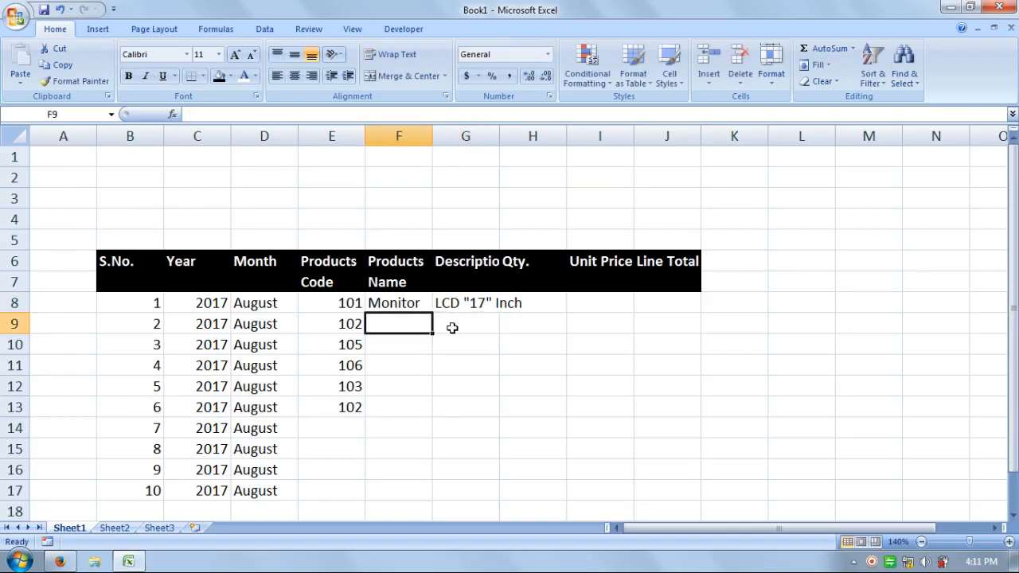
pyautogui.write('Key')
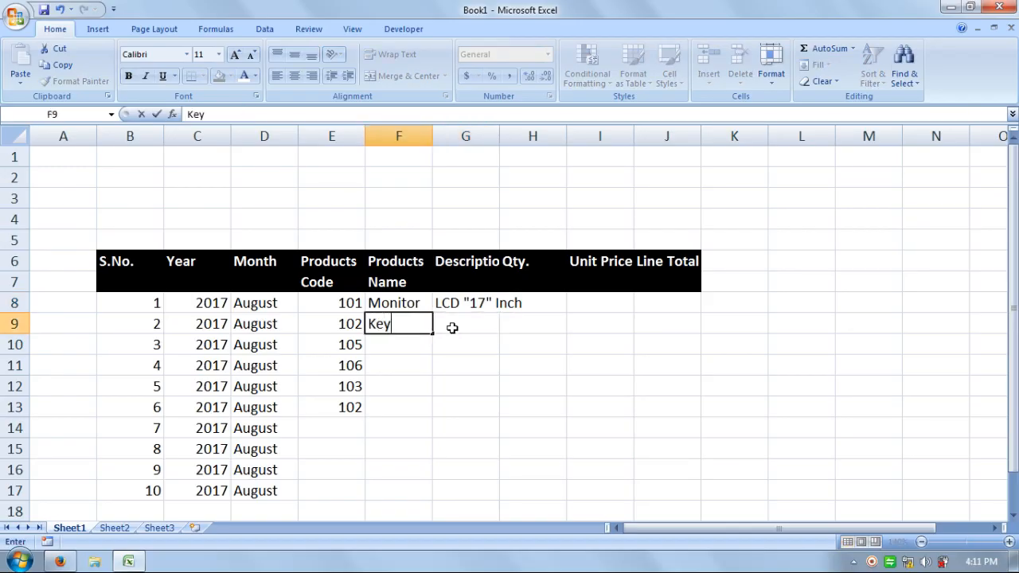
pyautogui.write('Board')
pyautogui.press('Tab')
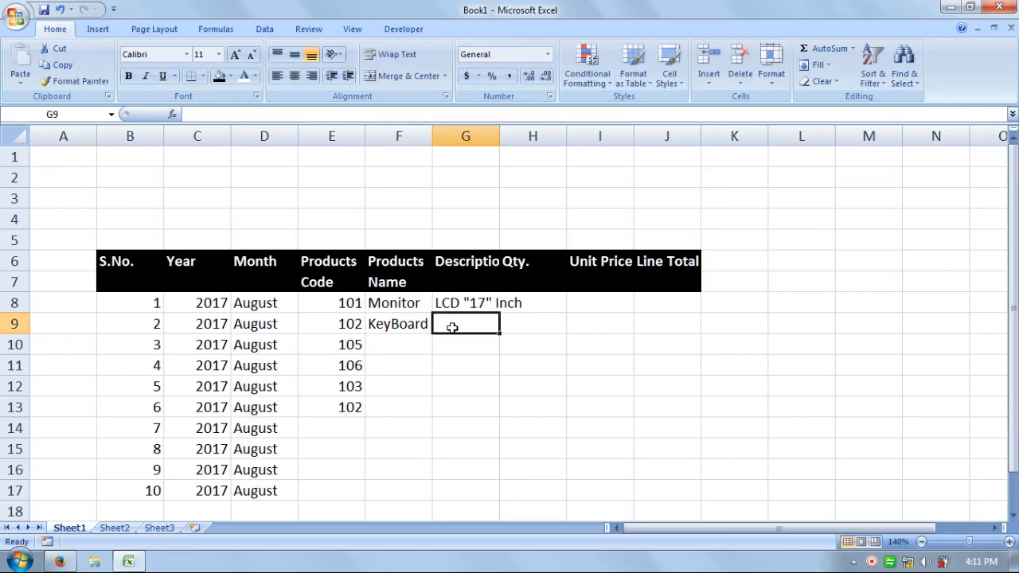
pyautogui.write('With ')
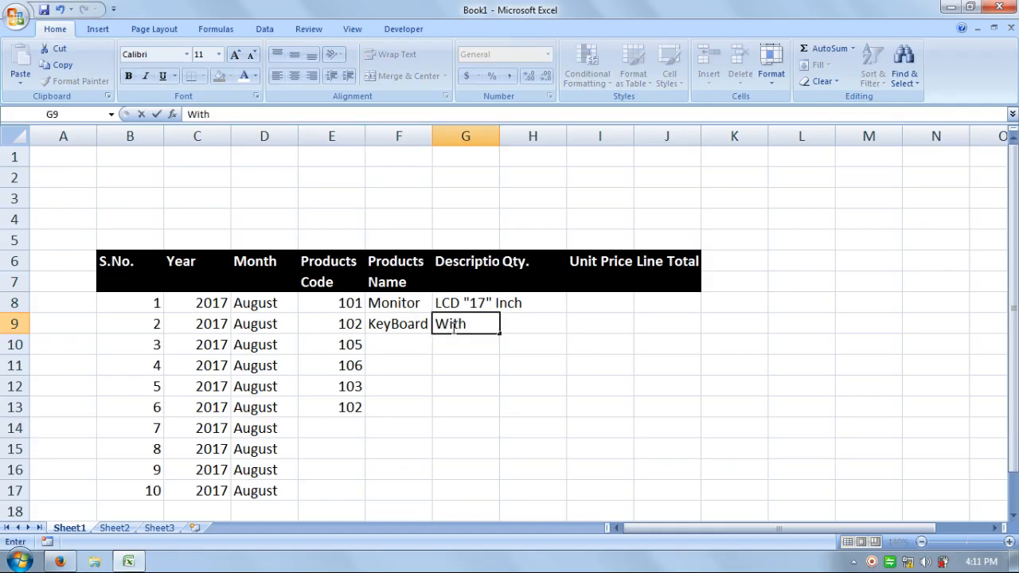
pyautogui.write('PS2 Co')
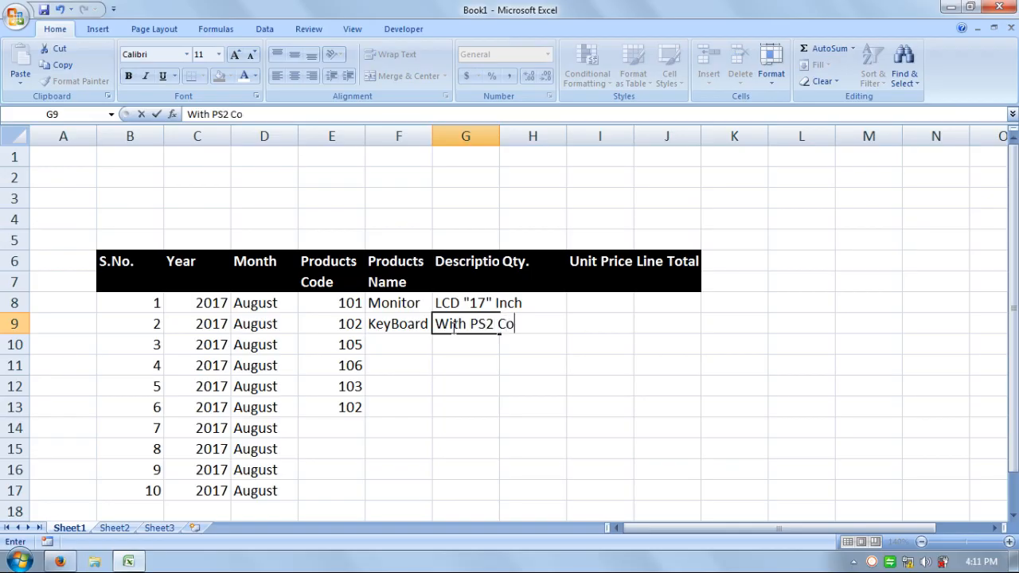
pyautogui.write('nnector')
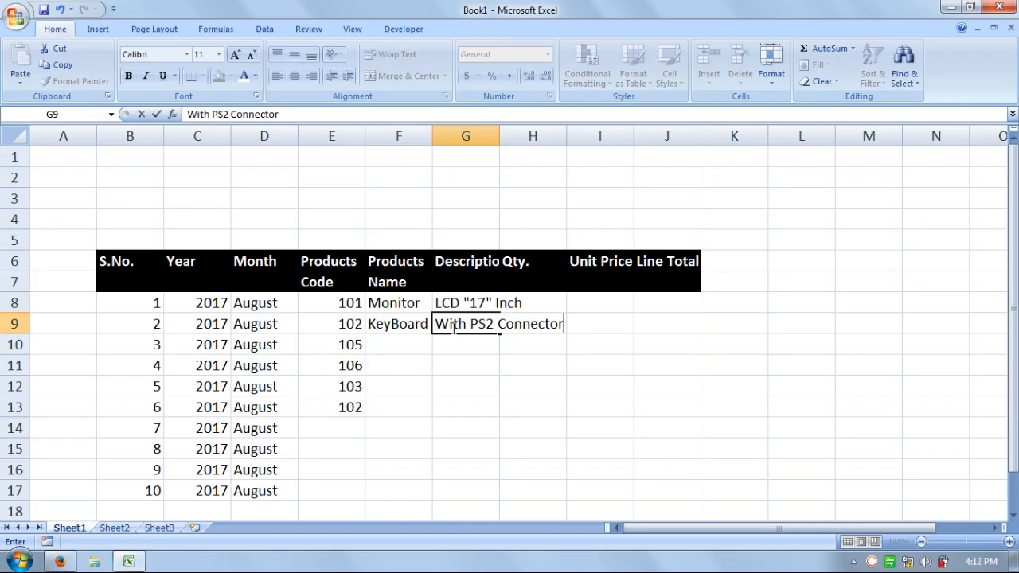
pyautogui.press('Return')
# Enter Speaker as the product name in F10 with the description With 2.1 Channal in G10
pyautogui.press('Left')
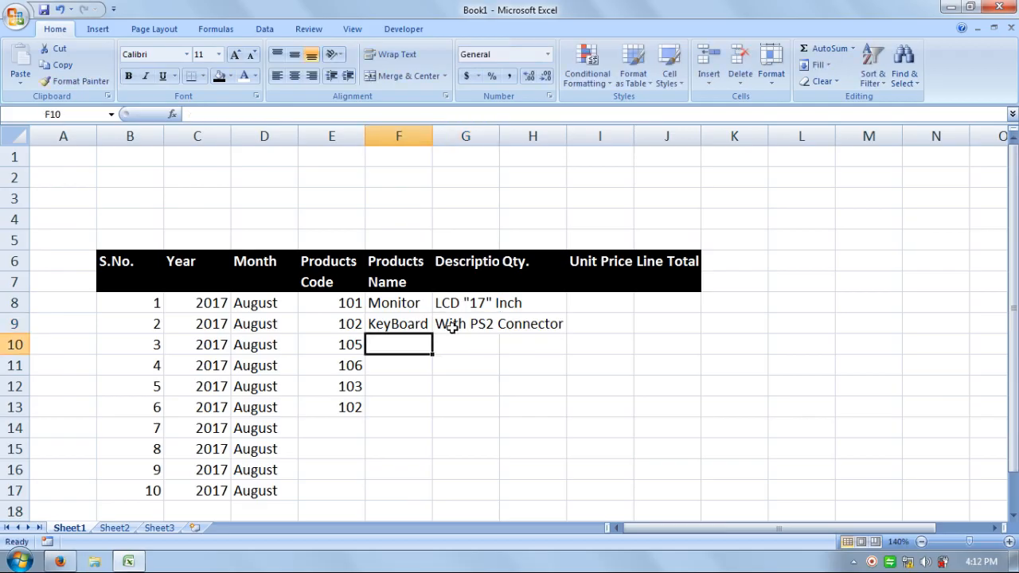
pyautogui.write('Speaker')
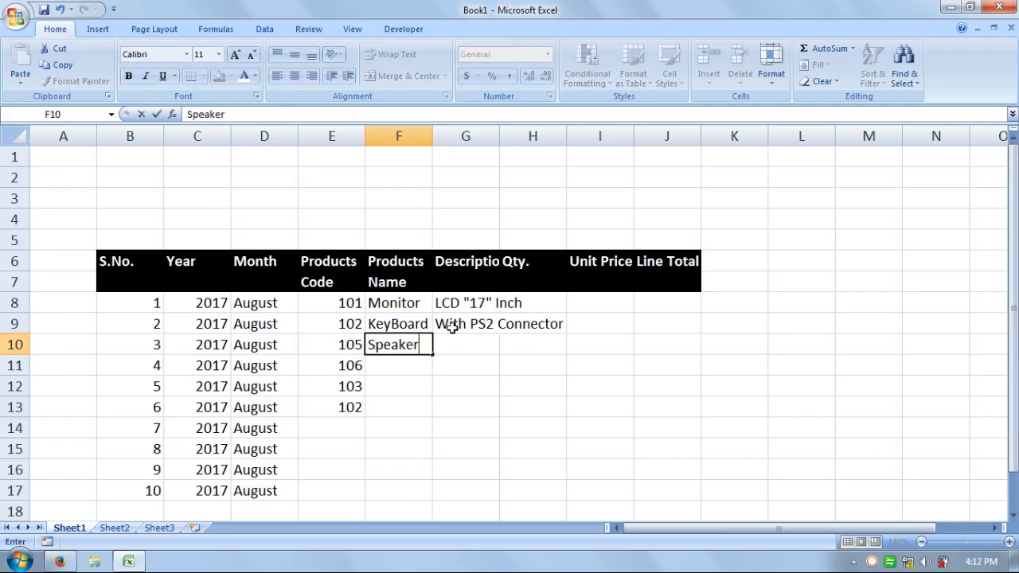
pyautogui.press('Right')
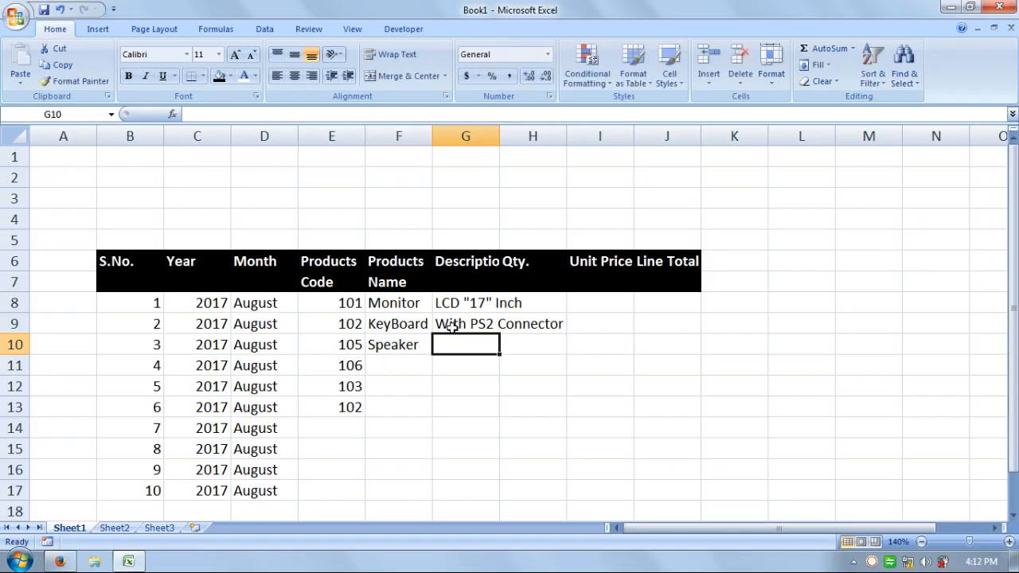
pyautogui.write('With')
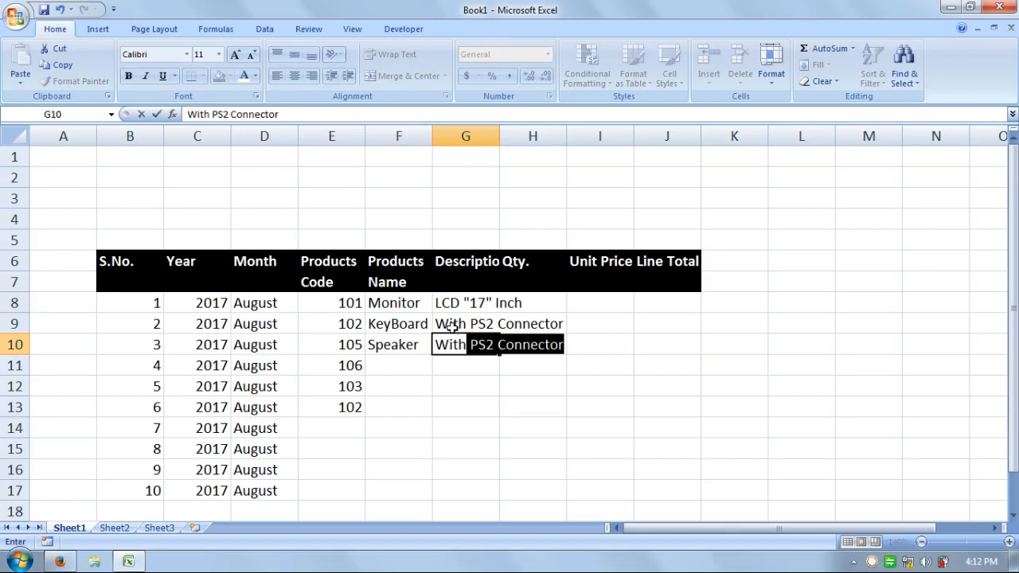
pyautogui.write(' 2.1')
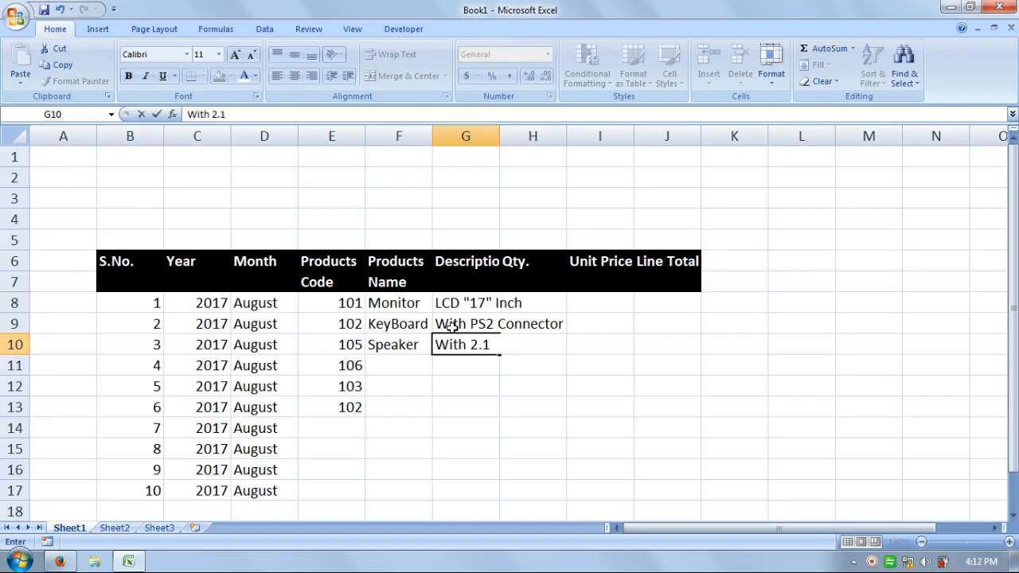
pyautogui.write(' Channal')
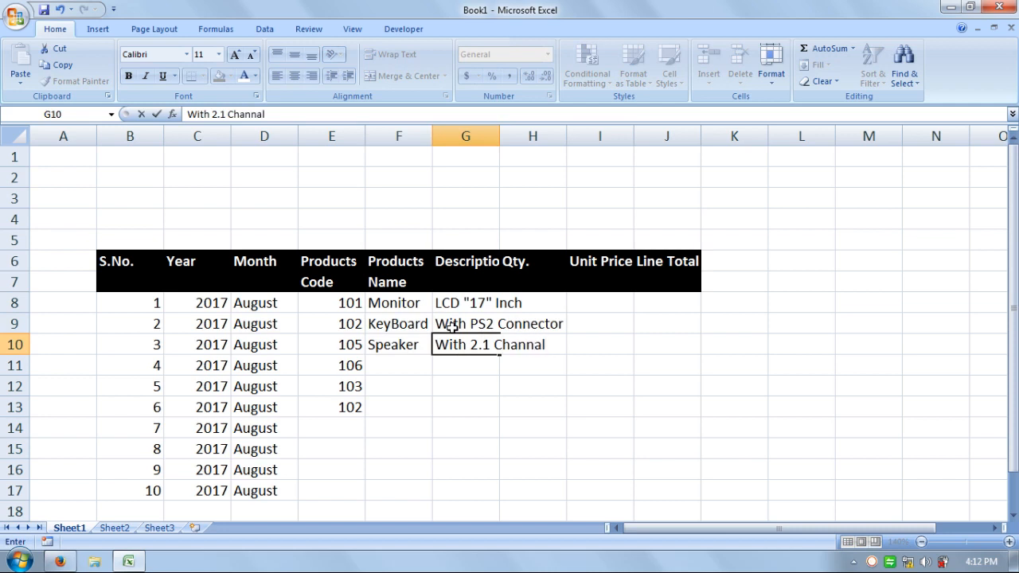
pyautogui.press('Return')
# Enter KeyBoard as the product name in F11 with the description With USB Connector in G11
pyautogui.press('Left')
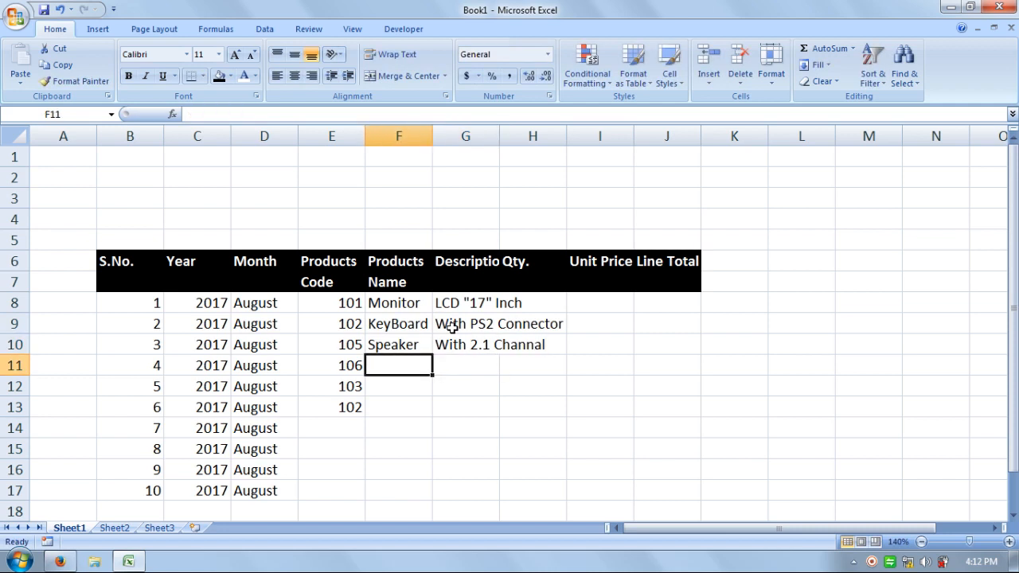
pyautogui.write('KeyBoard')
pyautogui.press('Tab')
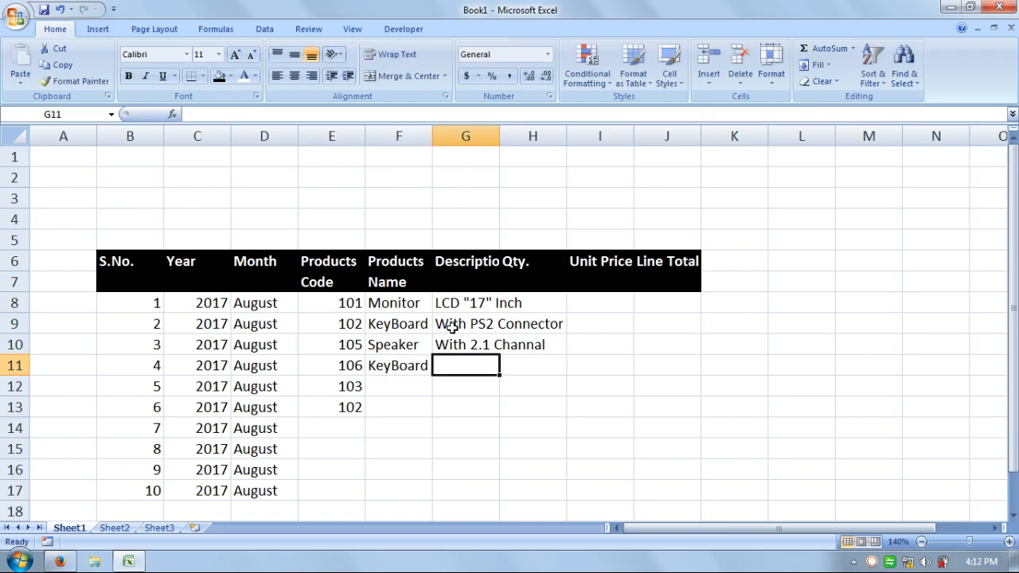
pyautogui.write('With U')
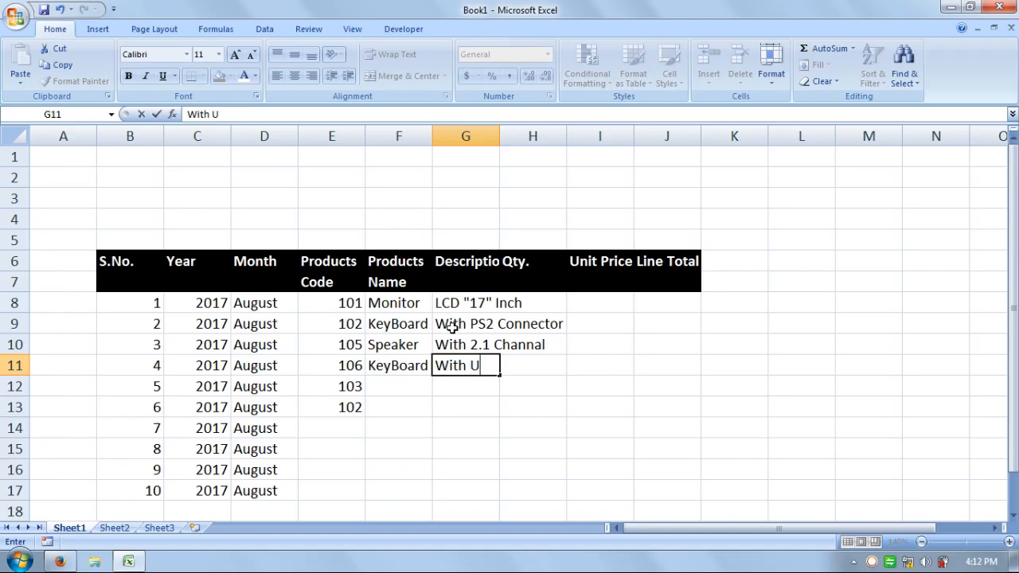
pyautogui.write('SB Connector')
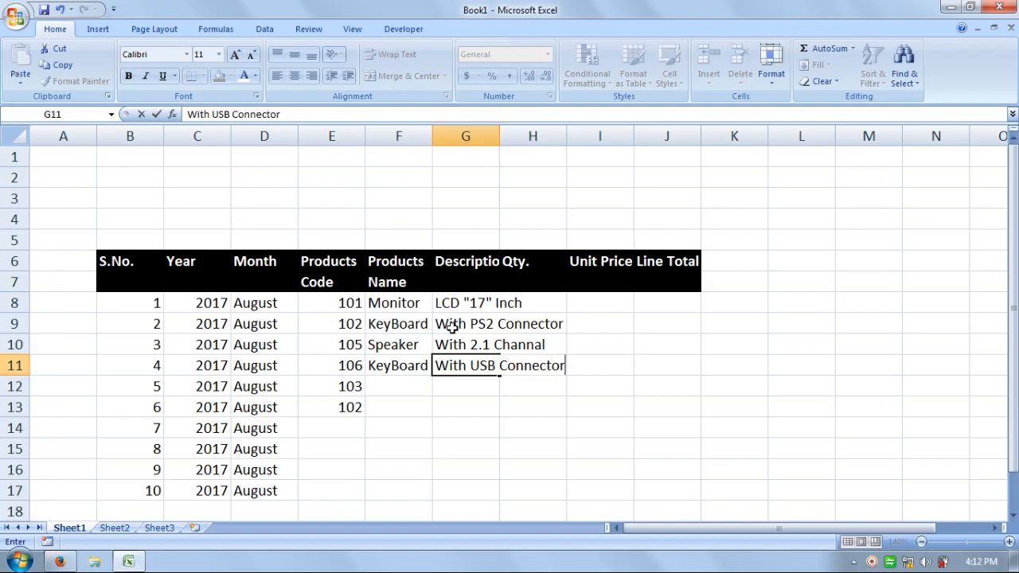
pyautogui.press('Return')
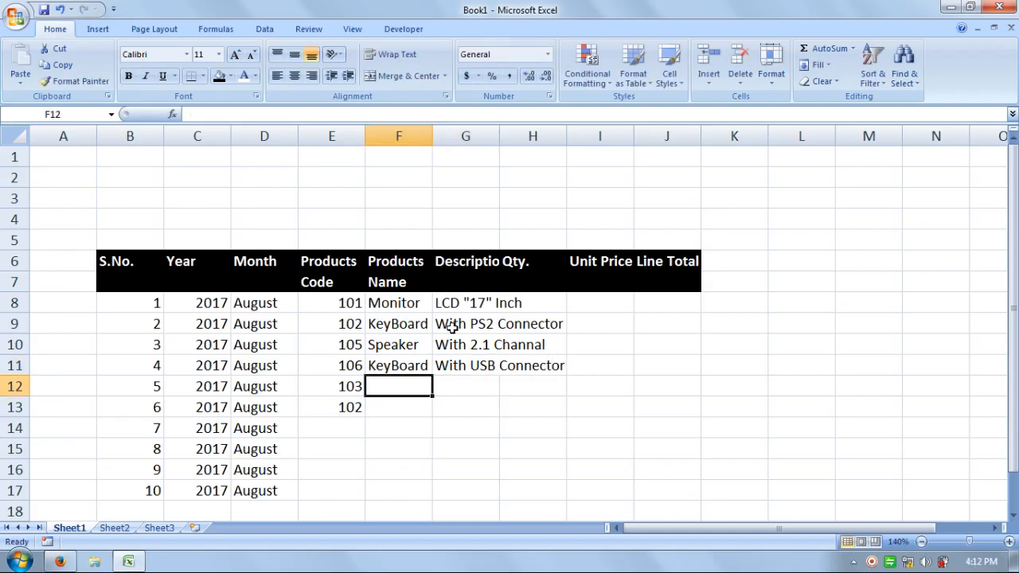
# Enter Monitor as the product name in F12 with the description LED "17" Inch in G12
pyautogui.write('Mon')
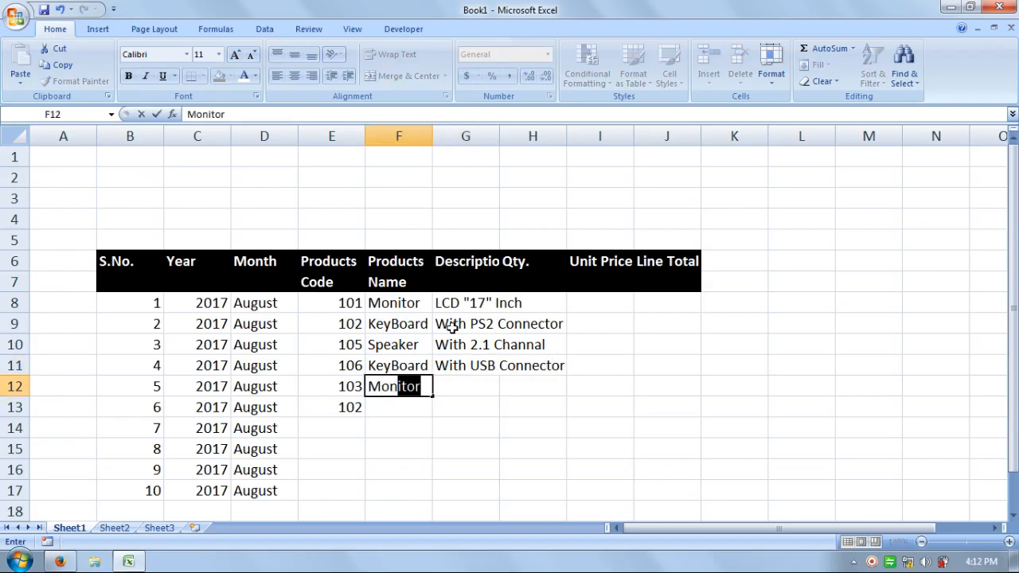
pyautogui.write('itor')
pyautogui.press('Tab')
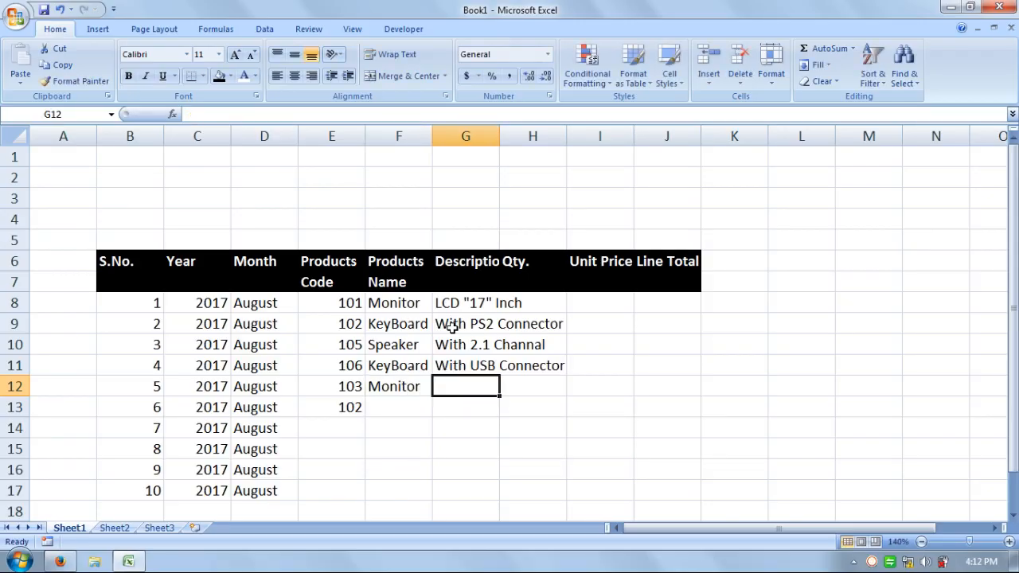
pyautogui.write('LED')
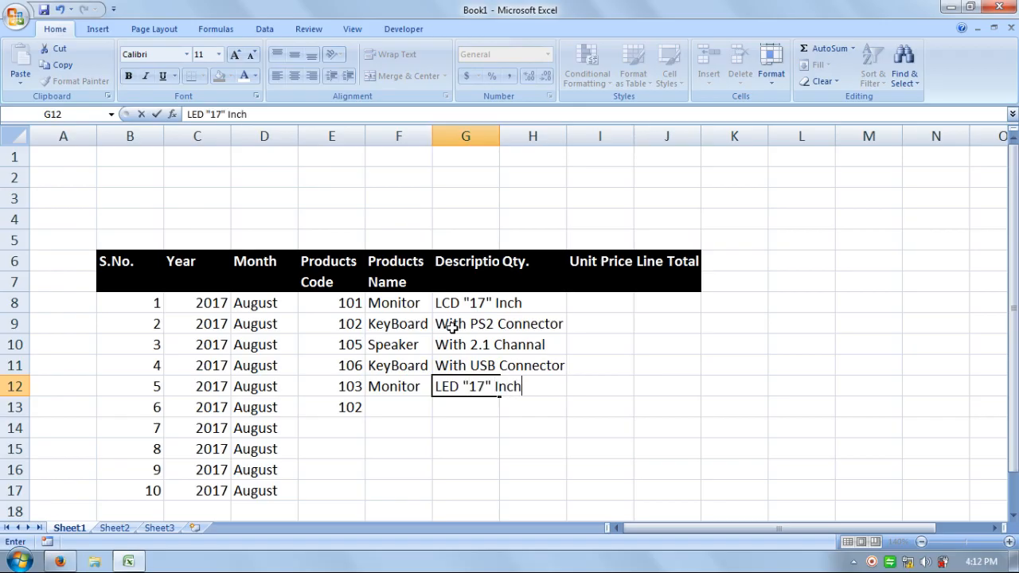
pyautogui.write('"17" Inch')
pyautogui.press('Return')
# Enter Mouse as the product name in F13 and change its product code in E13 to 107
pyautogui.press('Left')
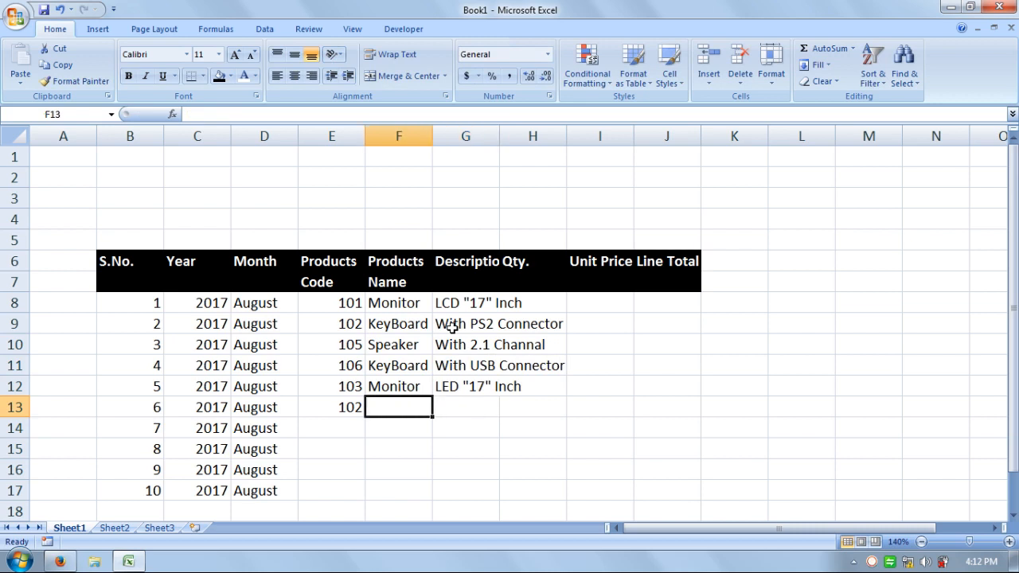
pyautogui.write('Mouse')
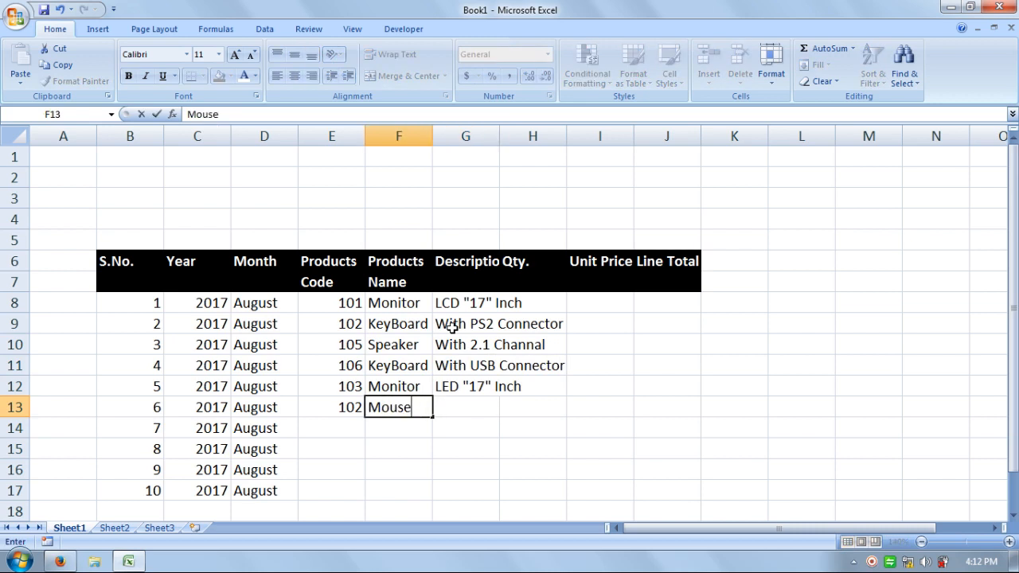
pyautogui.press('Left')
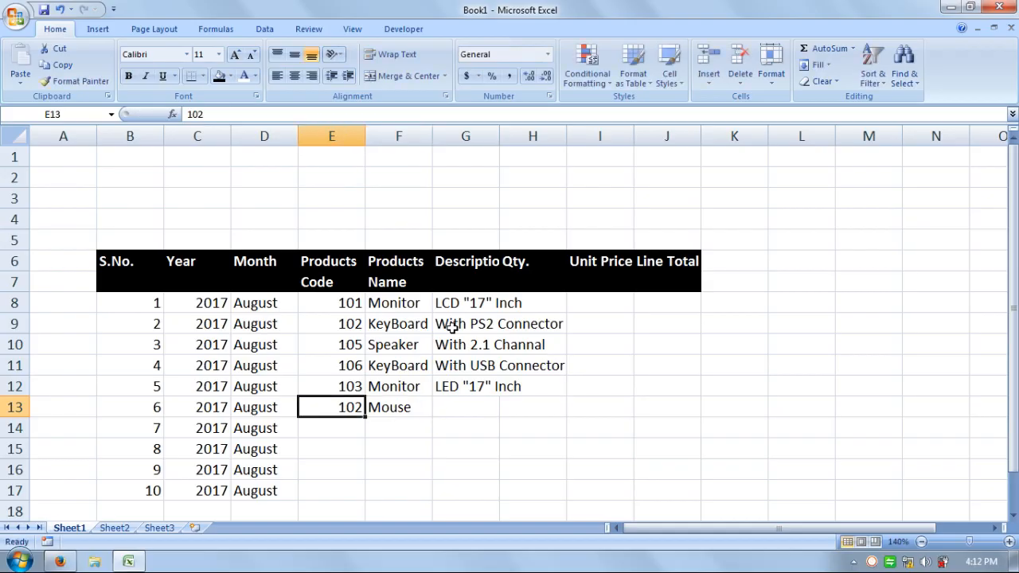
pyautogui.press('F2')
pyautogui.press('BackSpace')
pyautogui.write('7')
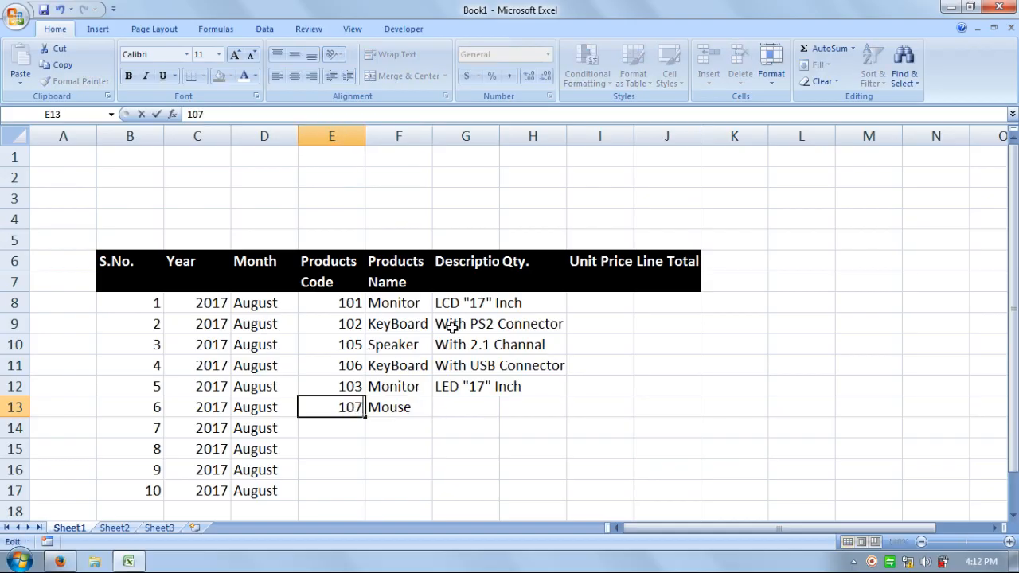
pyautogui.press('Return')
# Enter With USB Connector as the mouse's description in G13
pyautogui.press('Right')
pyautogui.press('Up')
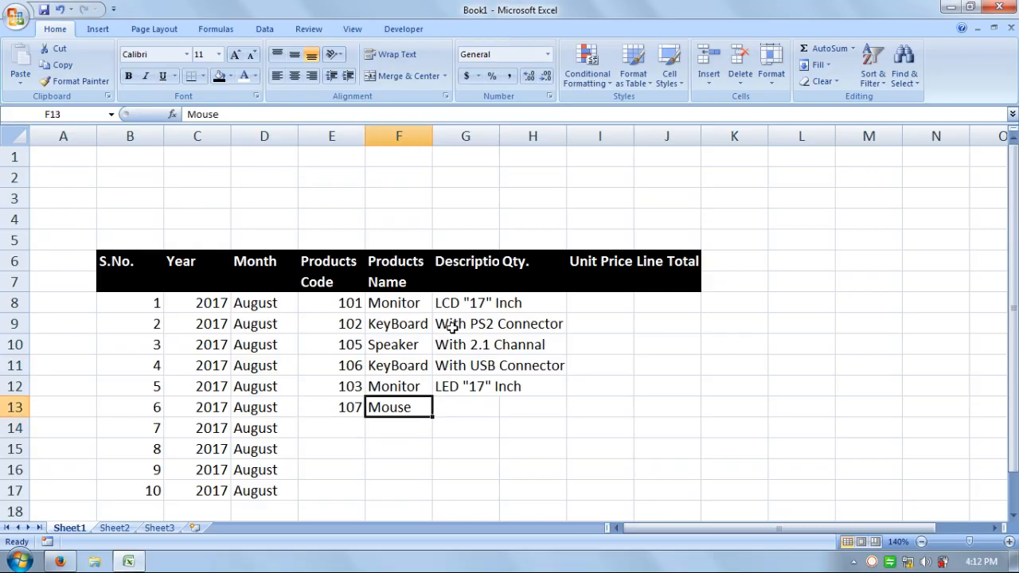
pyautogui.press('Right')
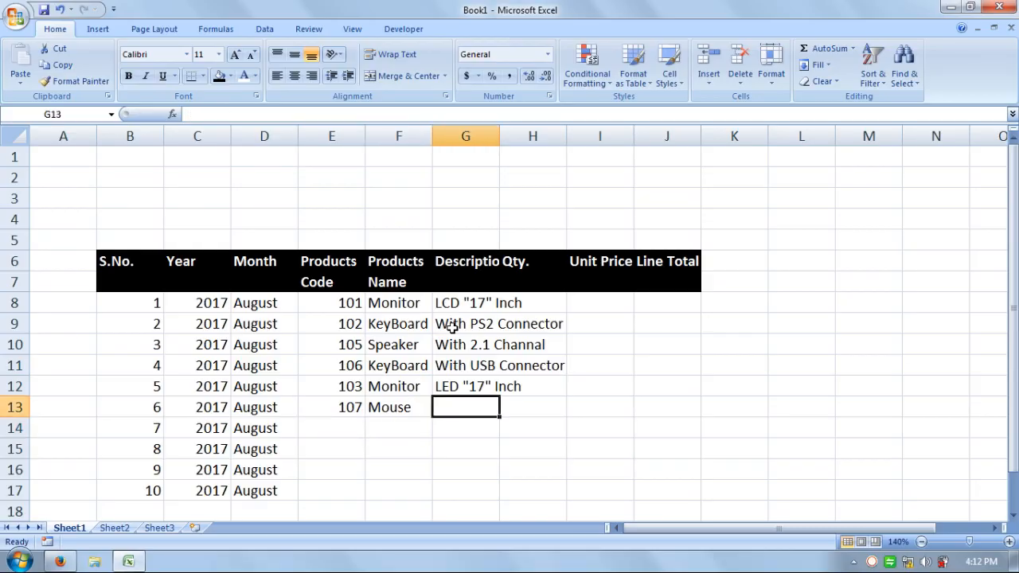
pyautogui.write('With ')
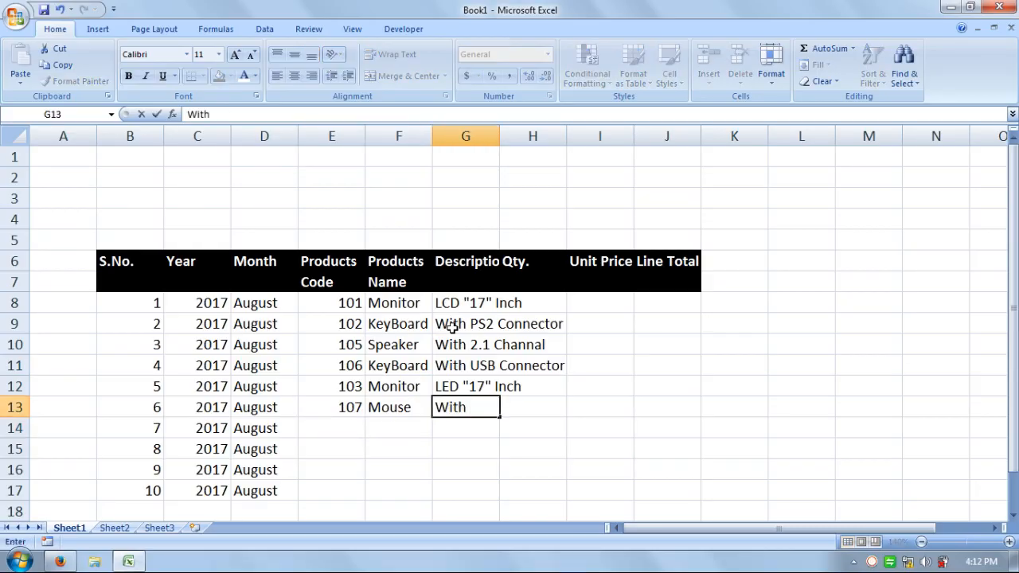
pyautogui.write('USB')
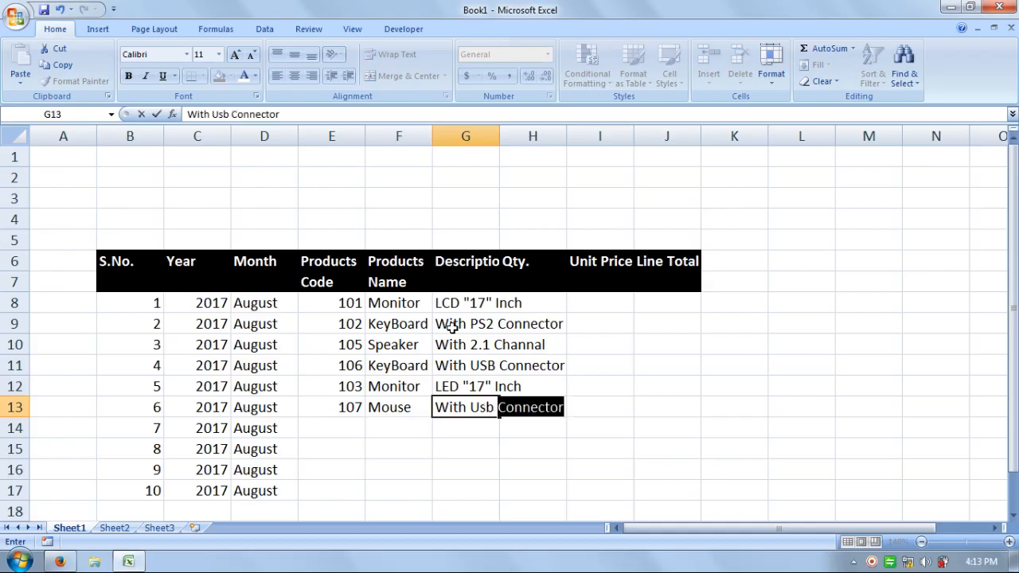
pyautogui.press('Return')
# Enter product code 109 in E14 with the product name Speaker in F14
pyautogui.press('Left')
pyautogui.press('Left')
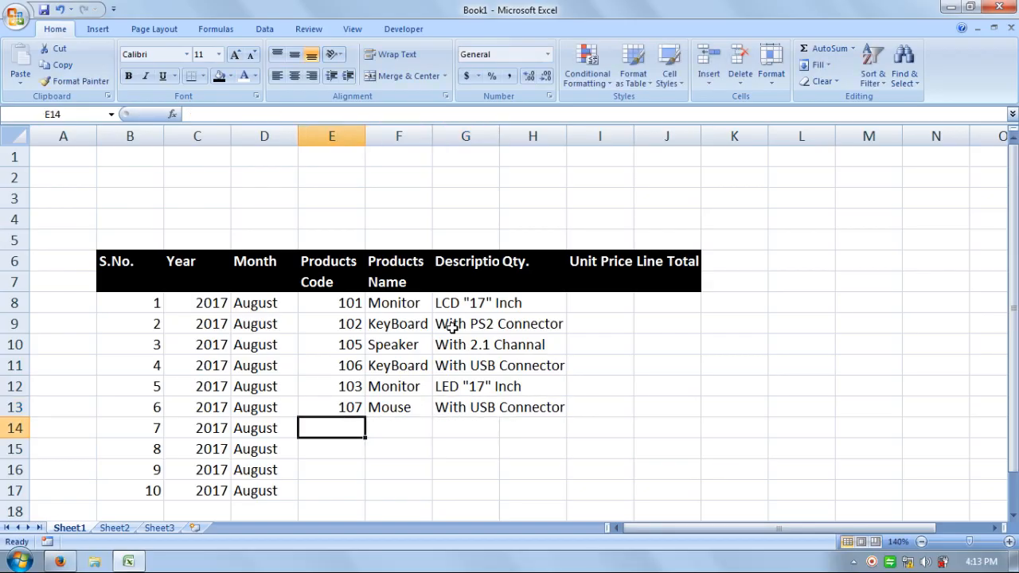
pyautogui.write('109')
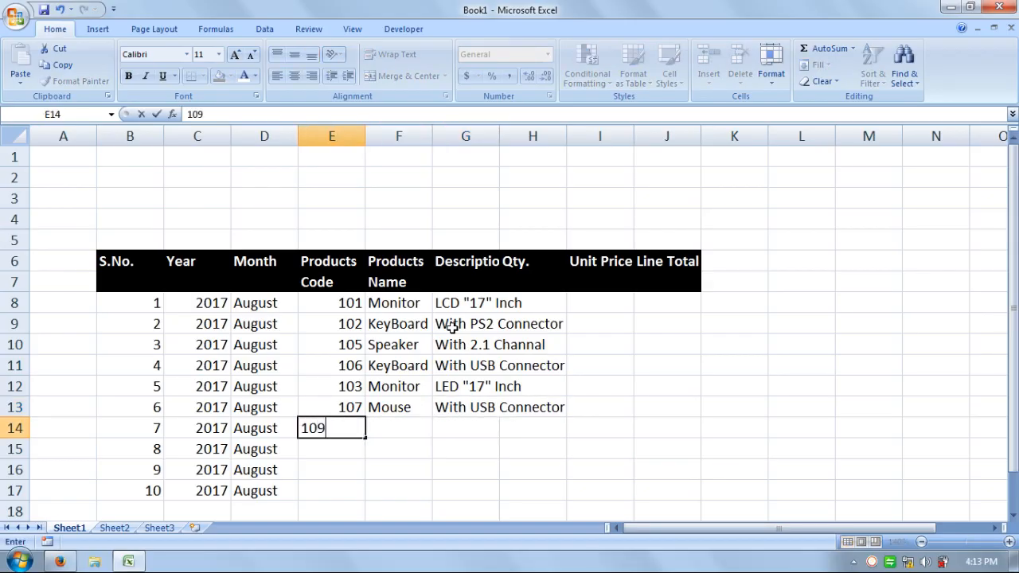
pyautogui.press('Tab')
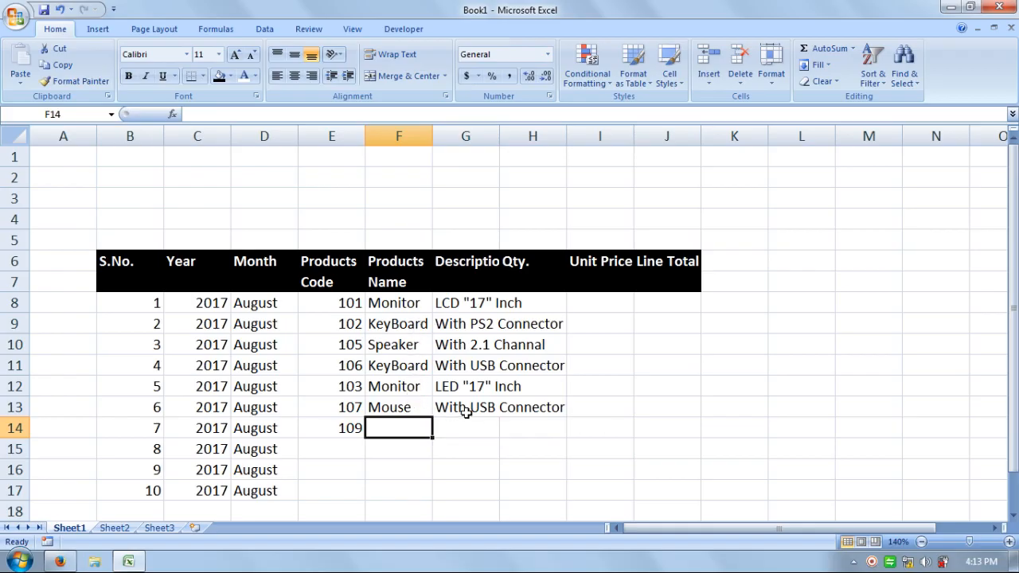
pyautogui.write('S')
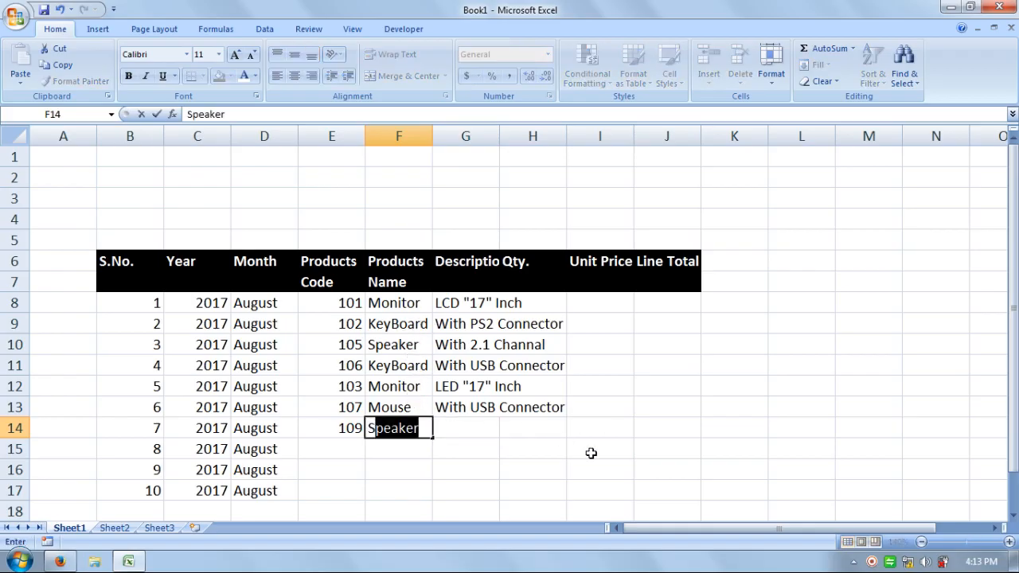
pyautogui.press('Tab')
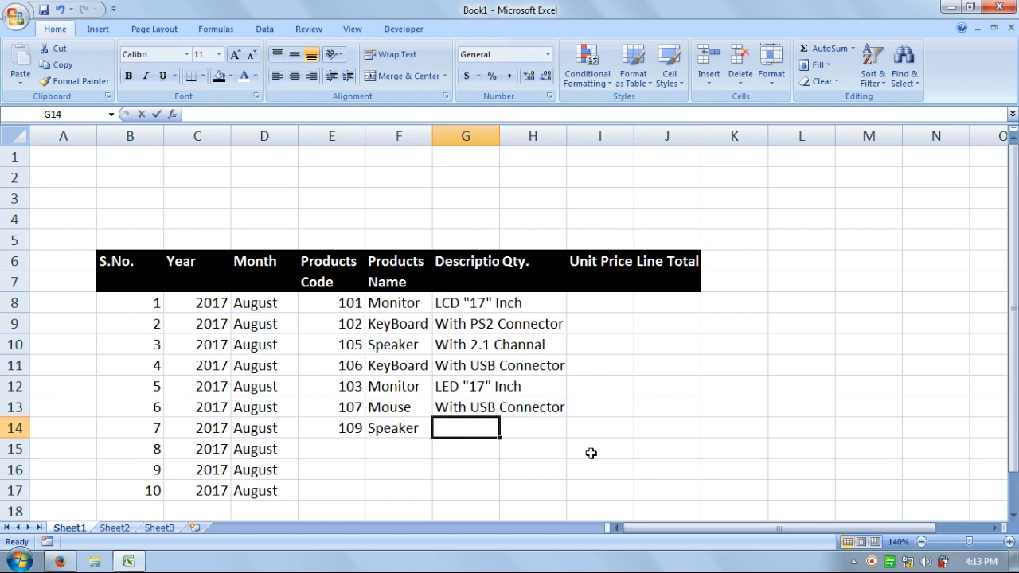
# Enter With 5.1 Channal as the speaker's description in G14
pyautogui.write('With 5')
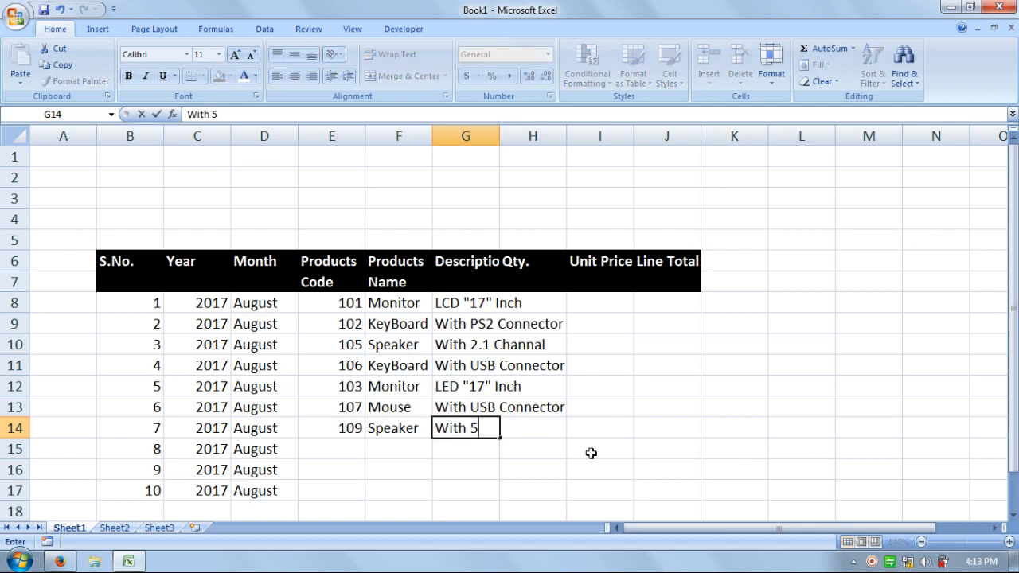
pyautogui.write('.1 Channal')
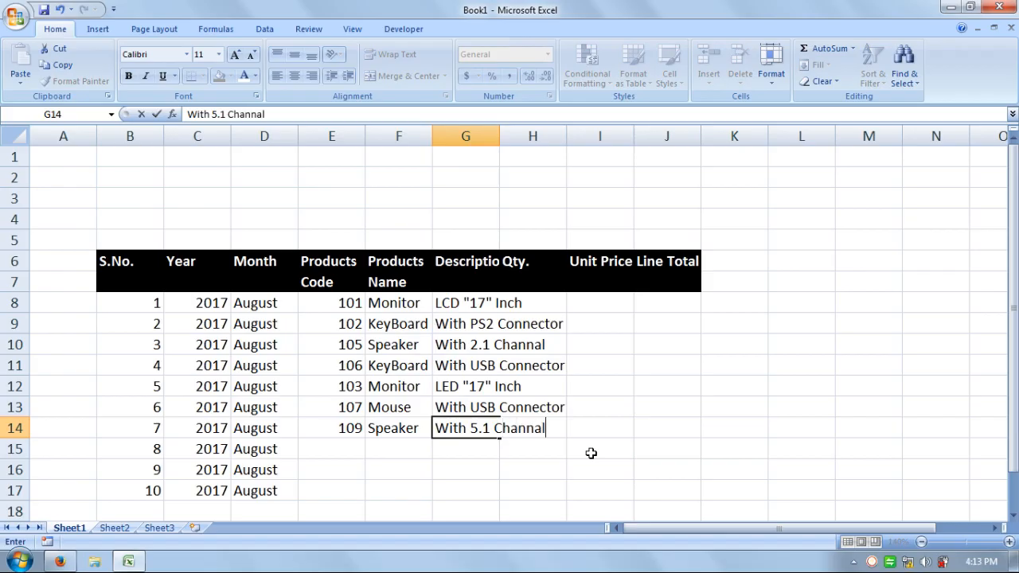
pyautogui.press('Return')
# Enter the product codes 102, 106 and 103 in cells E15 to E17
pyautogui.press('Left')
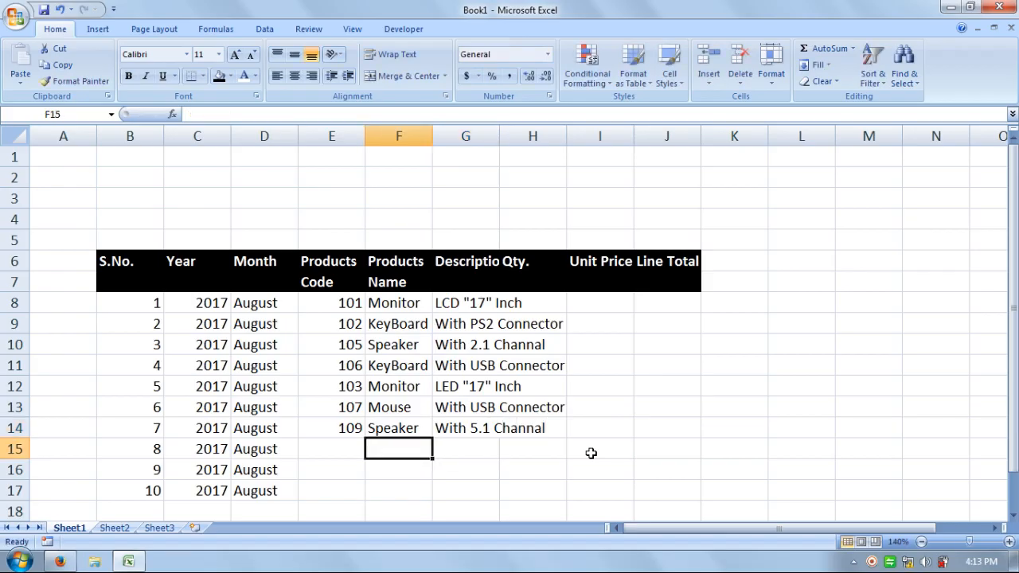
pyautogui.press('Left')
pyautogui.write('102')
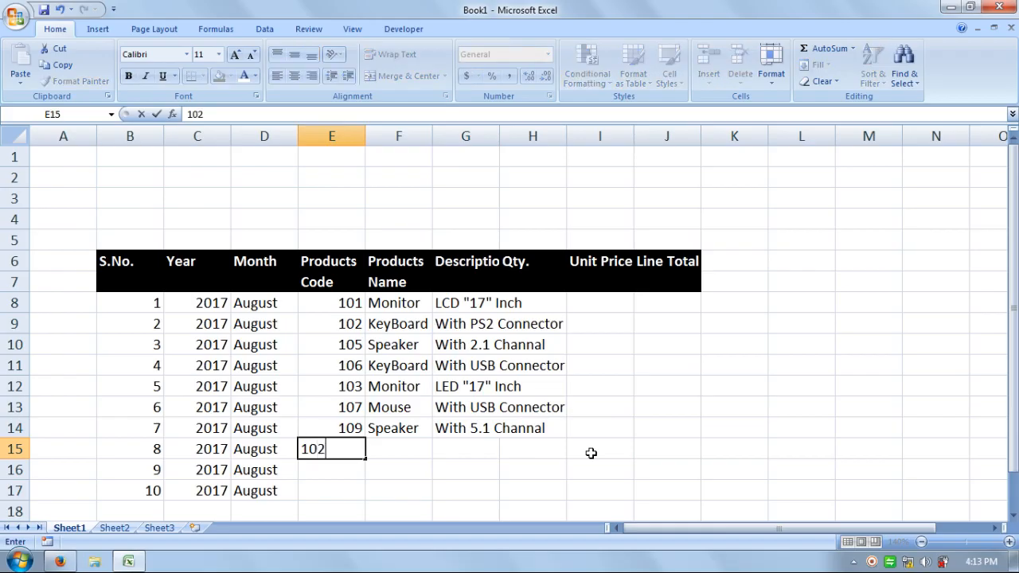
pyautogui.press('Return')
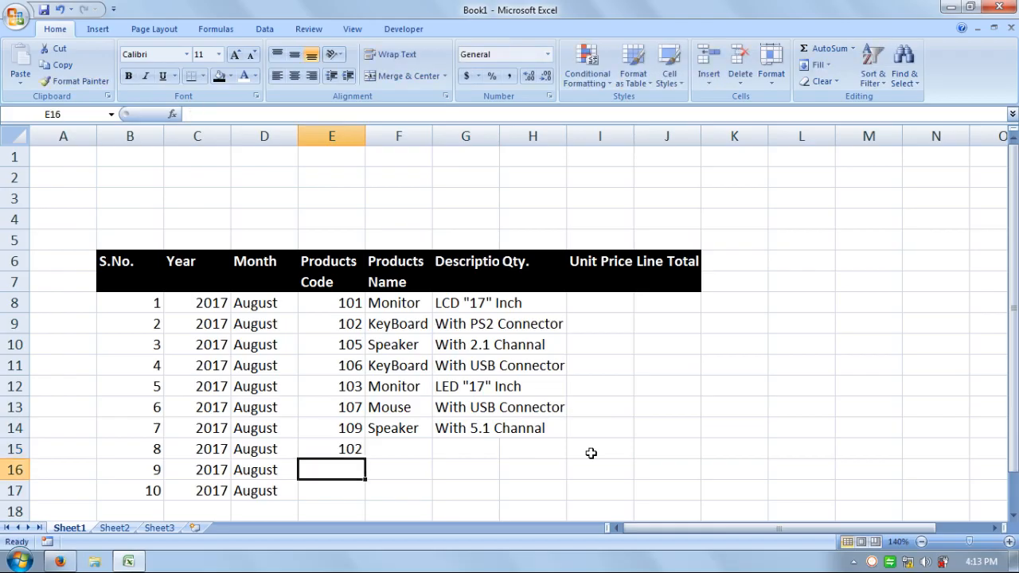
pyautogui.write('106')
pyautogui.press('Return')
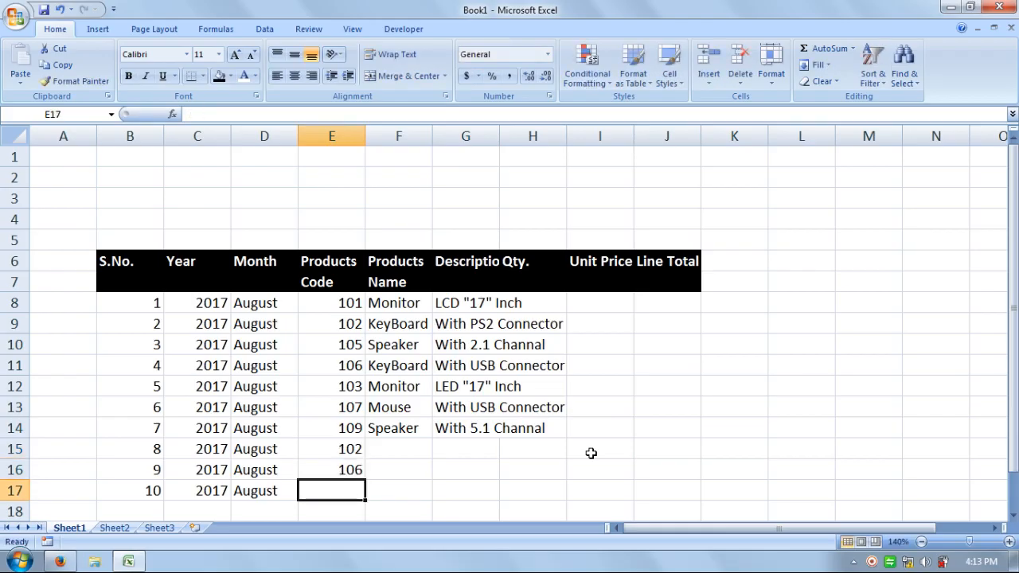
pyautogui.write('103')
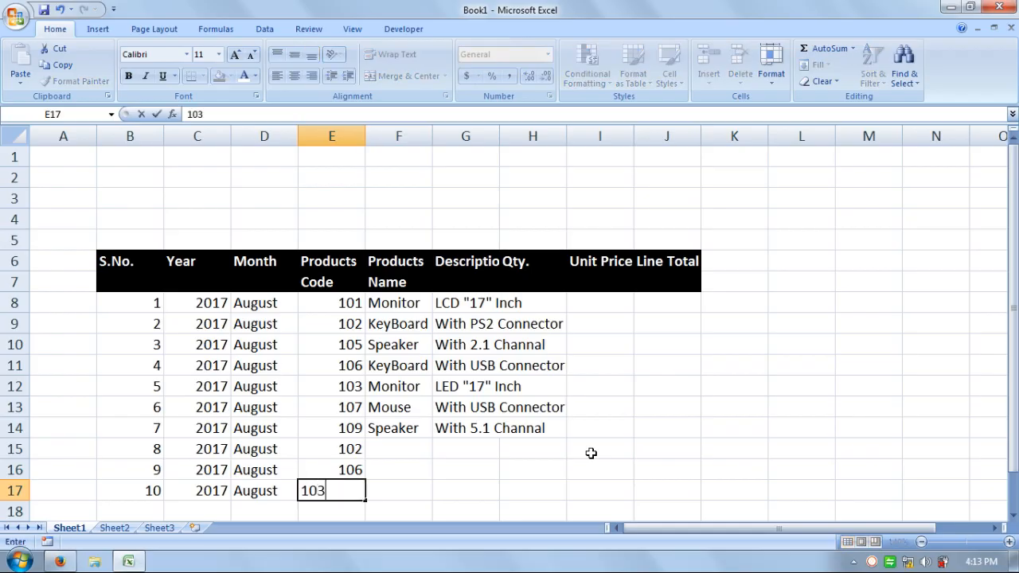
pyautogui.press('Right')
pyautogui.press('Up')
pyautogui.press('Up')
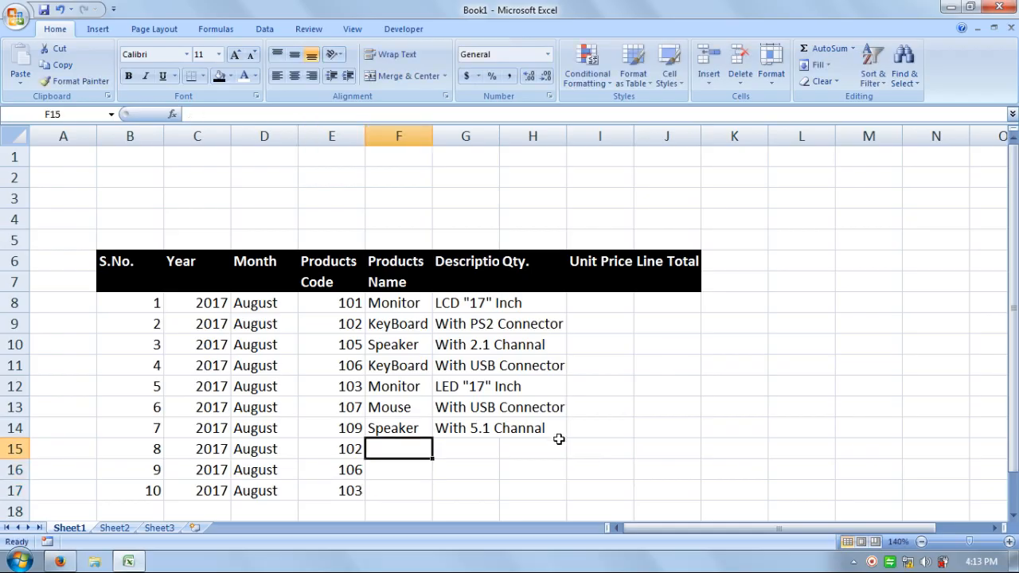
# Copy the KeyBoard name and With PS2 Connector description from row 9 into F15:H15
pyautogui.moveTo(394, 327); pyautogui.dragTo(478, 327)
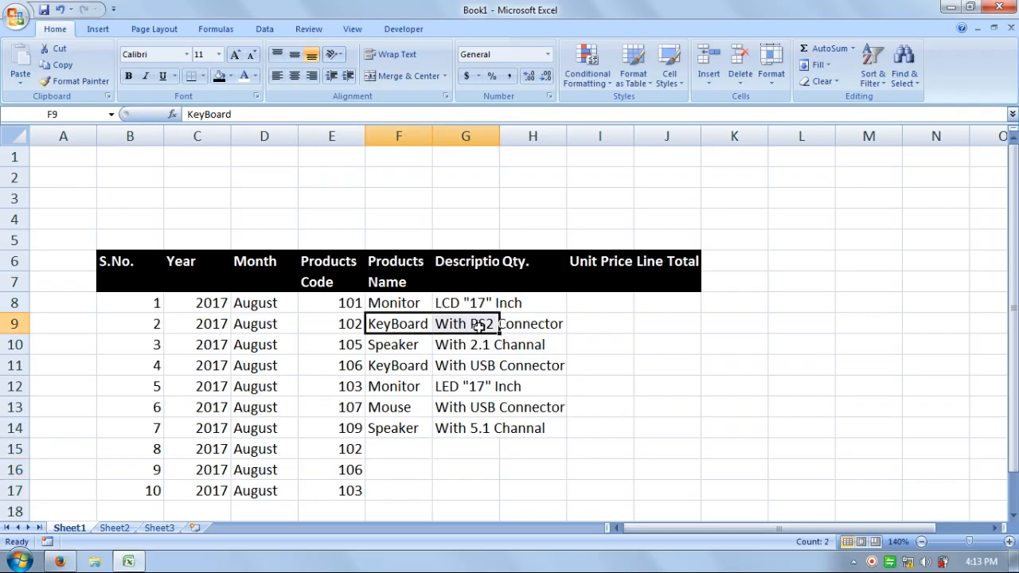
pyautogui.hotkey('ctrl', 'c')
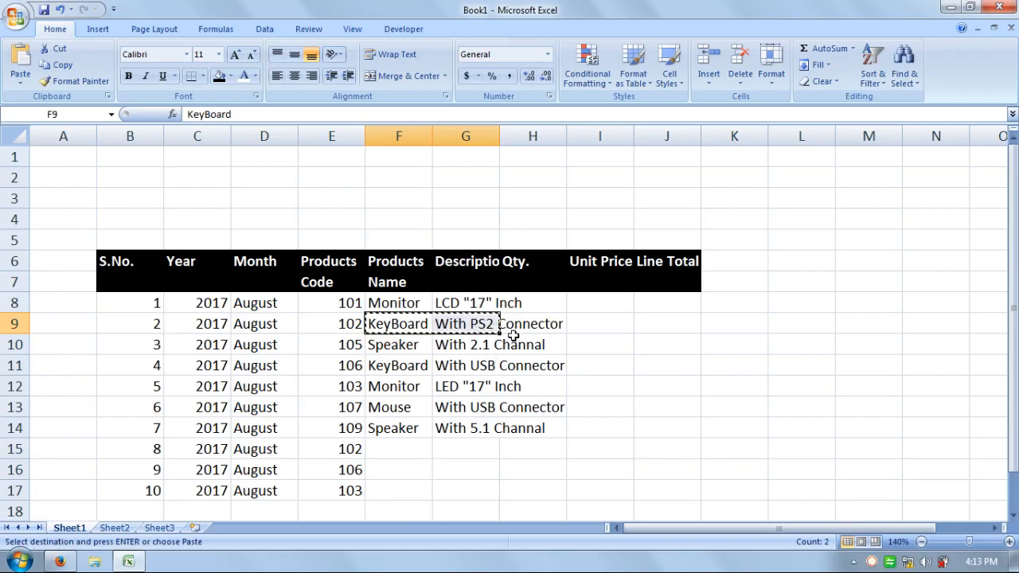
pyautogui.moveTo(532, 325); pyautogui.dragTo(418, 325)
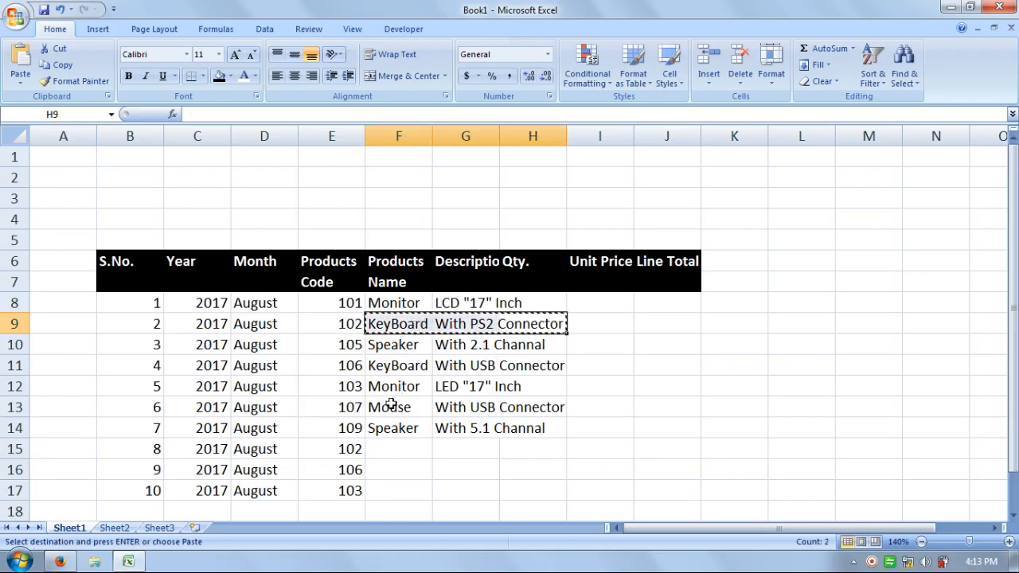
pyautogui.click(386, 442)
pyautogui.hotkey('ctrl', 'v')
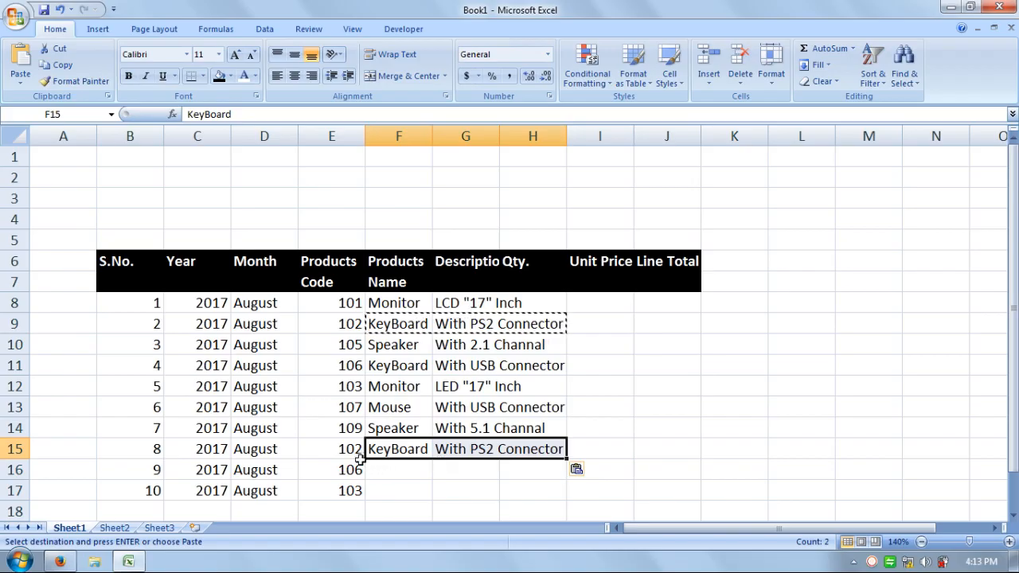
# Copy the KeyBoard name and With USB Connector description from F11:G11 into F16:G16
pyautogui.click(374, 368)
pyautogui.moveTo(374, 367); pyautogui.dragTo(475, 366)
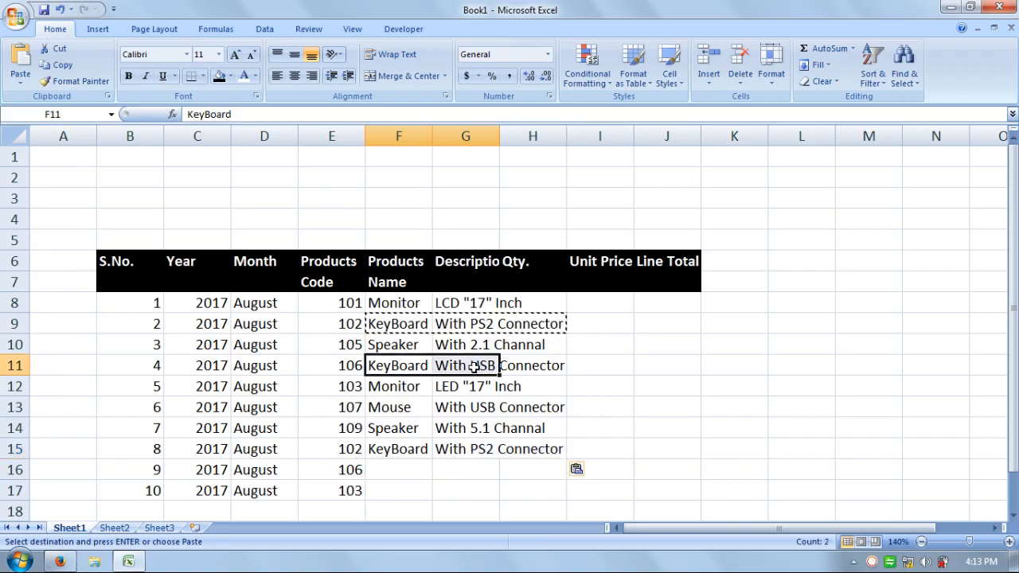
pyautogui.hotkey('ctrl', 'c')
pyautogui.click(387, 470)
pyautogui.hotkey('ctrl', 'v')
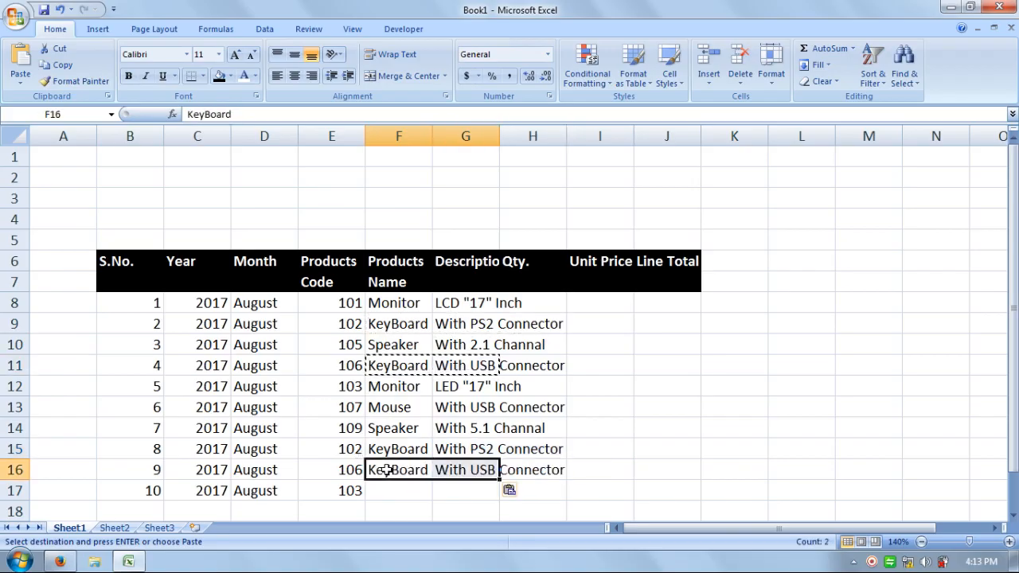
# Copy the Monitor name and LED "17" Inch description from F12:G12 into F17:G17
pyautogui.click(385, 491)
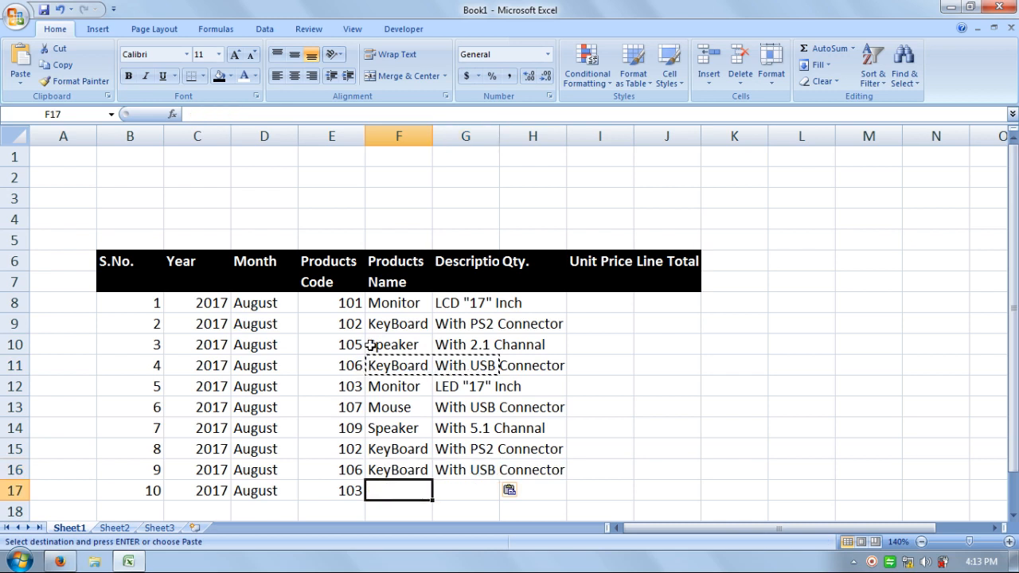
pyautogui.click(375, 388)
pyautogui.moveTo(377, 388); pyautogui.dragTo(478, 386)
pyautogui.hotkey('ctrl', 'c')
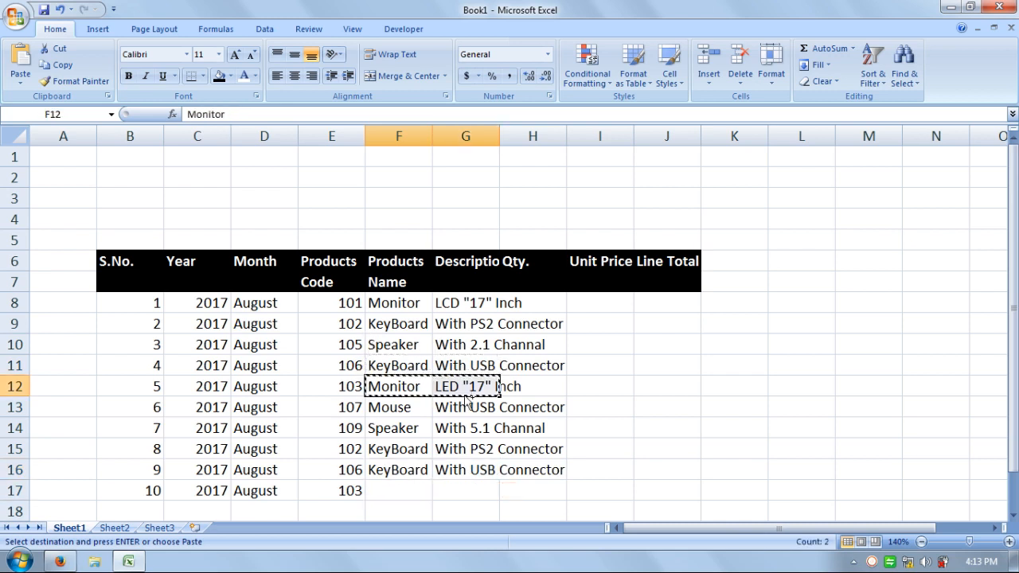
pyautogui.click(400, 489)
pyautogui.hotkey('ctrl', 'v')
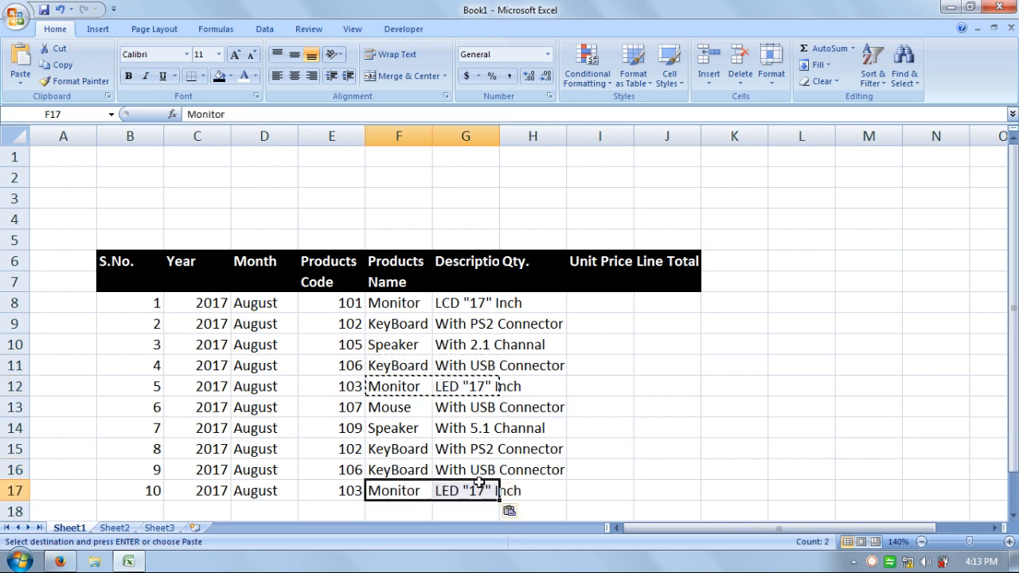
# Fit the widths of columns F and G to their contents and clear the pending copy selection, leaving H8 selected
pyautogui.doubleClick(433, 136)
pyautogui.doubleClick(501, 136)
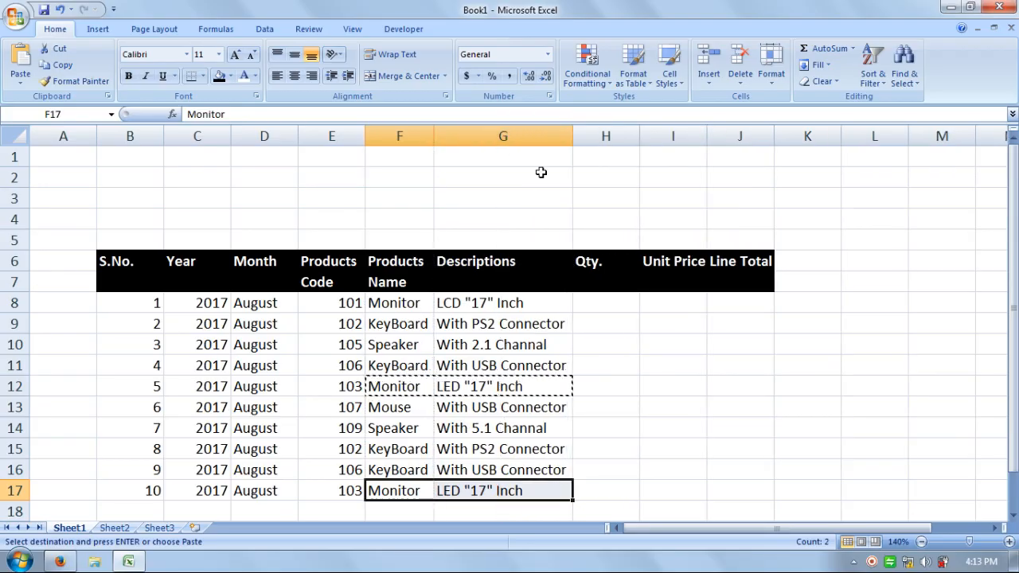
pyautogui.click(603, 301)
pyautogui.press('Escape')
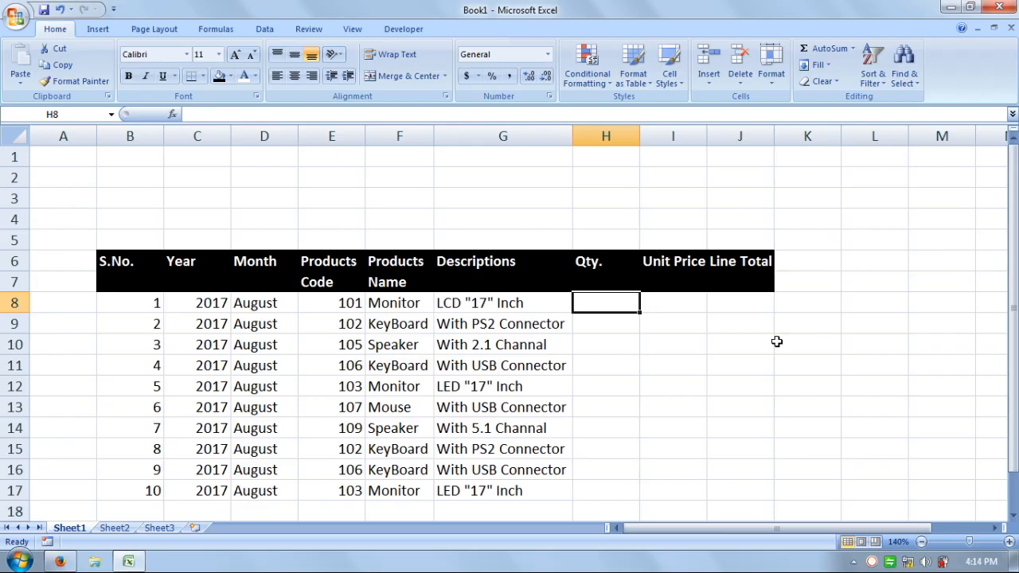
# Enter the quantities 50, 80, 35, 100 and 80 in cells H8 to H12
pyautogui.write('50')
pyautogui.press('Return')
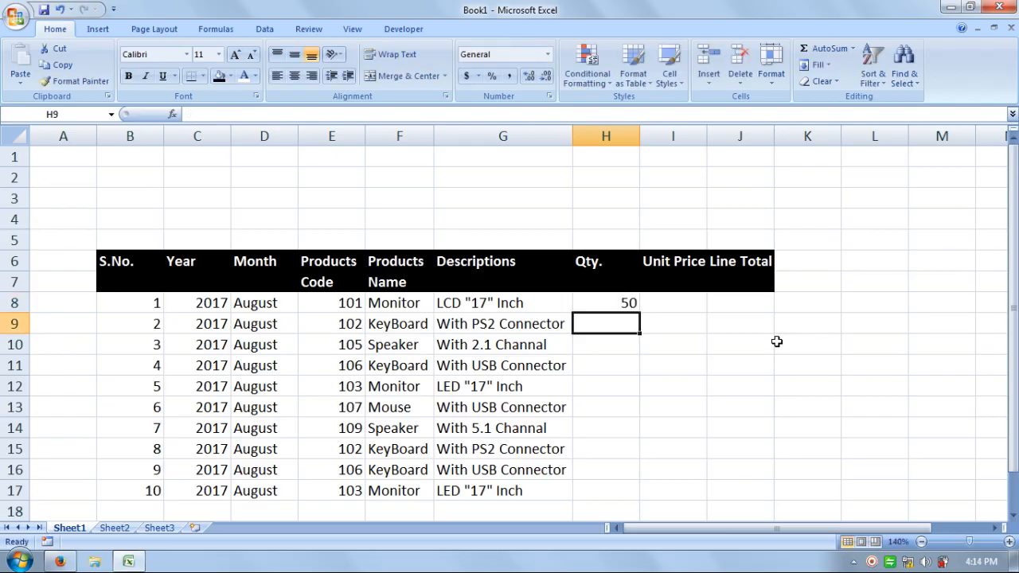
pyautogui.write('80')
pyautogui.press('Return')
pyautogui.write('35')
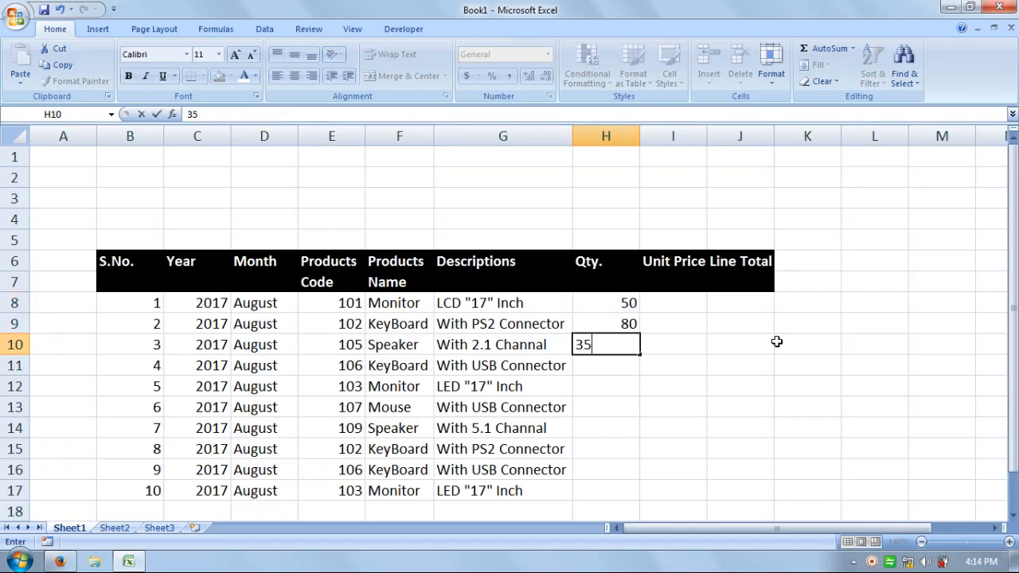
pyautogui.press('Return')
pyautogui.write('100')
pyautogui.press('Return')
pyautogui.write('80')
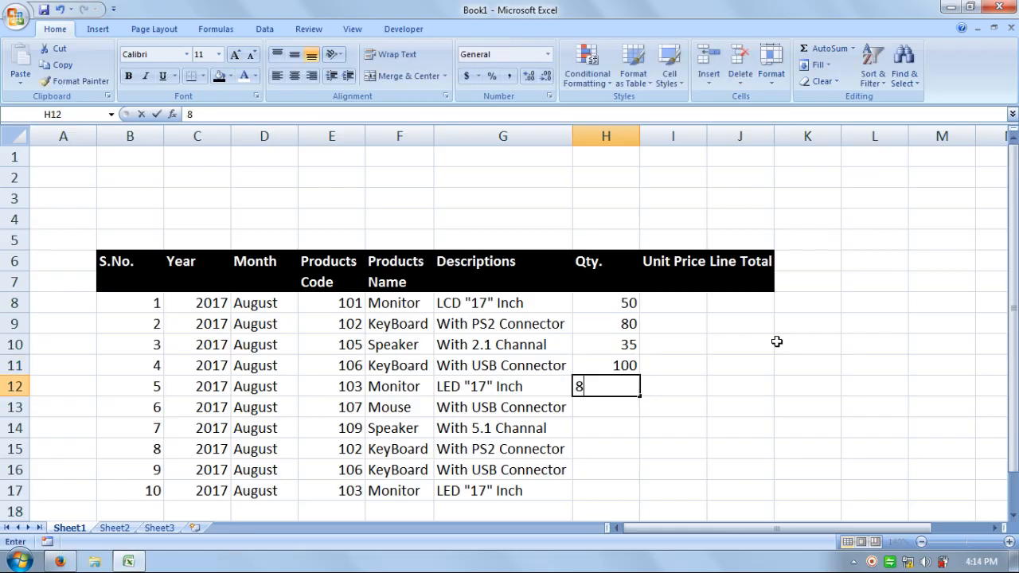
pyautogui.press('Return')
# Enter the quantities 120, 50, 65, 80 and 95 in cells H13 to H17
pyautogui.write('120')
pyautogui.press('Return')
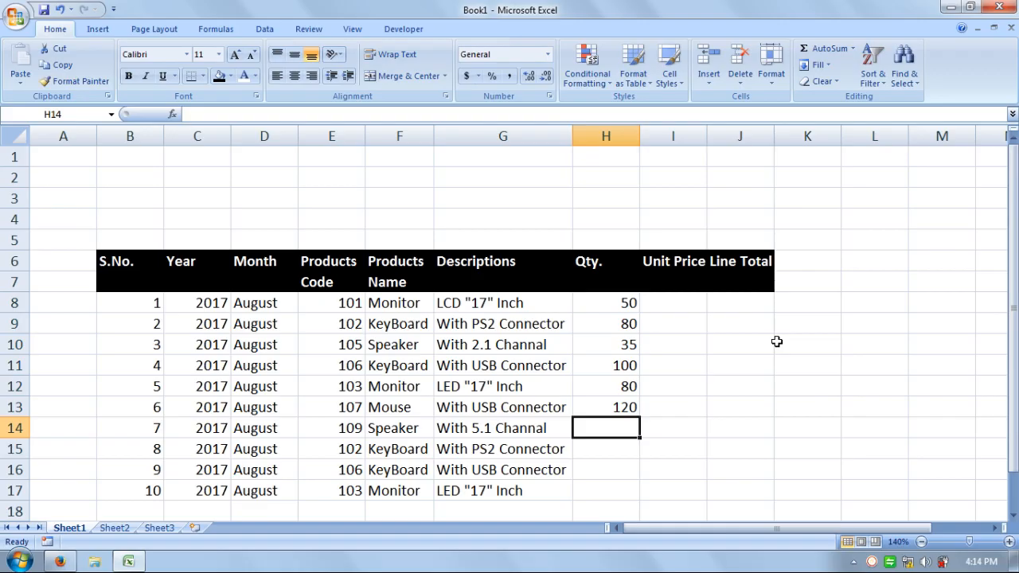
pyautogui.write('50')
pyautogui.press('Return')
pyautogui.write('65')
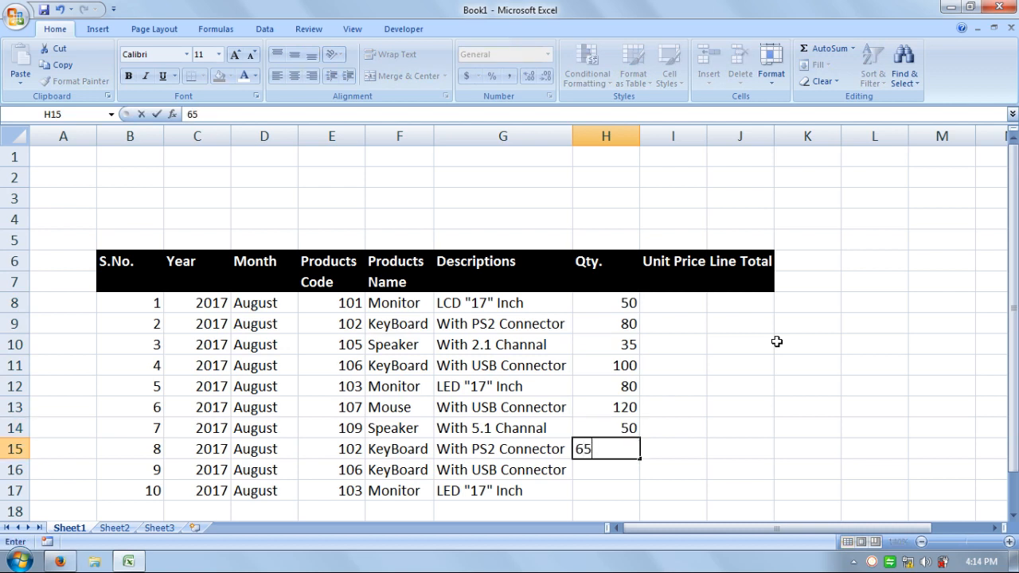
pyautogui.press('Return')
pyautogui.write('80')
pyautogui.press('Return')
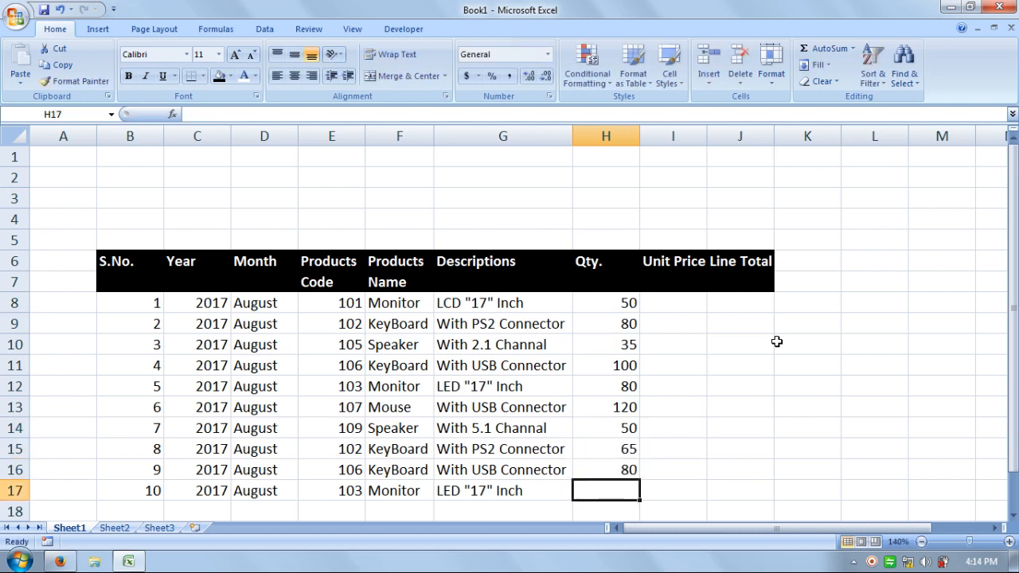
pyautogui.write('95')
pyautogui.press('Return')
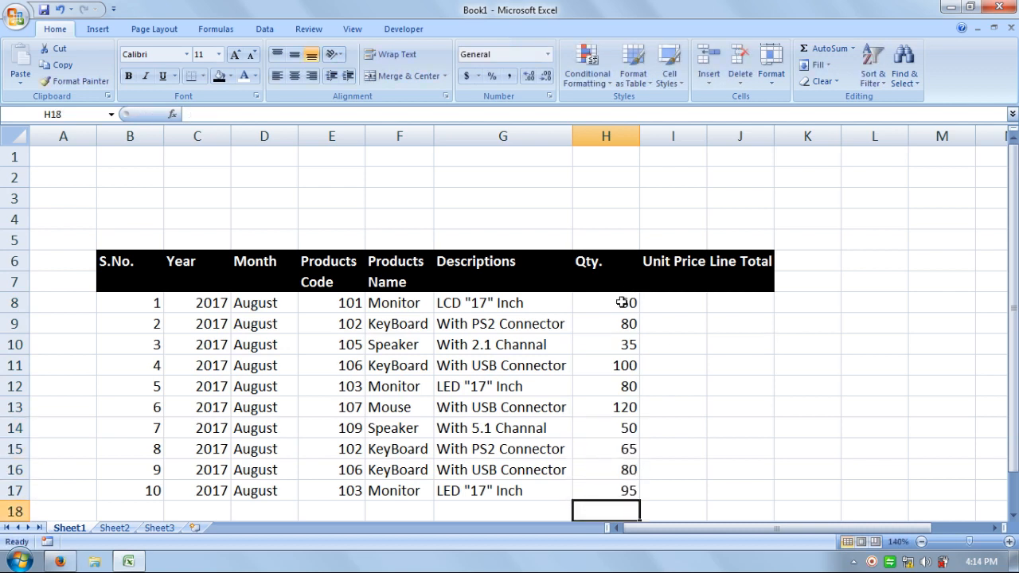
# Widen the Unit Price column slightly and enter the prices 3000, 200 and 2200 in cells I8 to I10
pyautogui.click(675, 302)
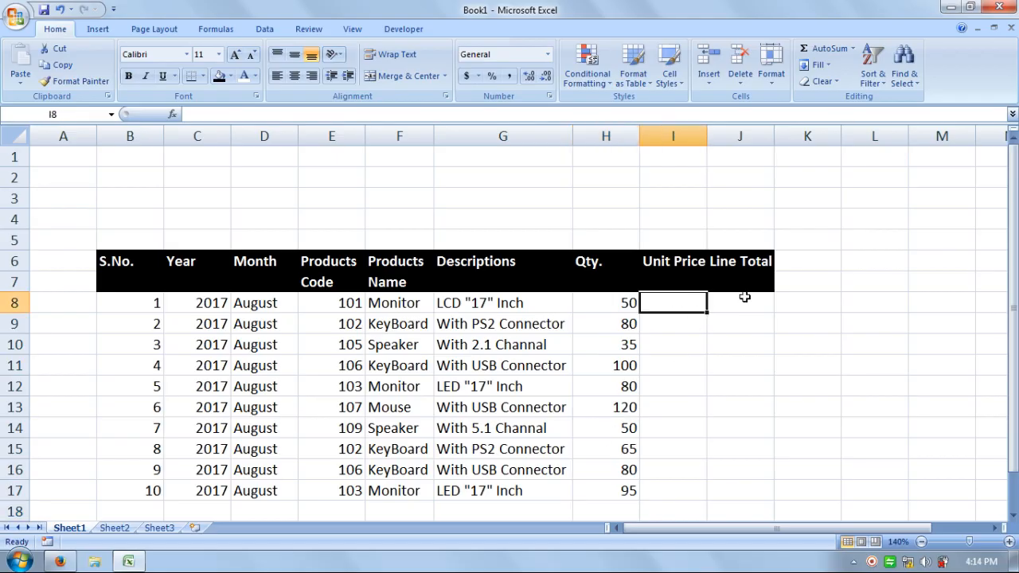
pyautogui.moveTo(704, 140); pyautogui.dragTo(731, 140)
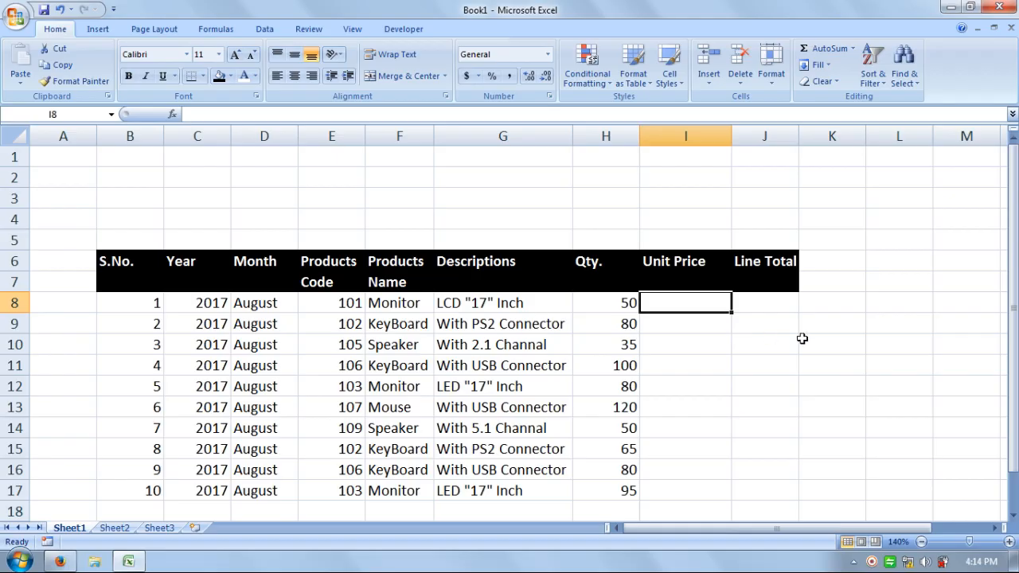
pyautogui.write('3000')
pyautogui.press('Return')
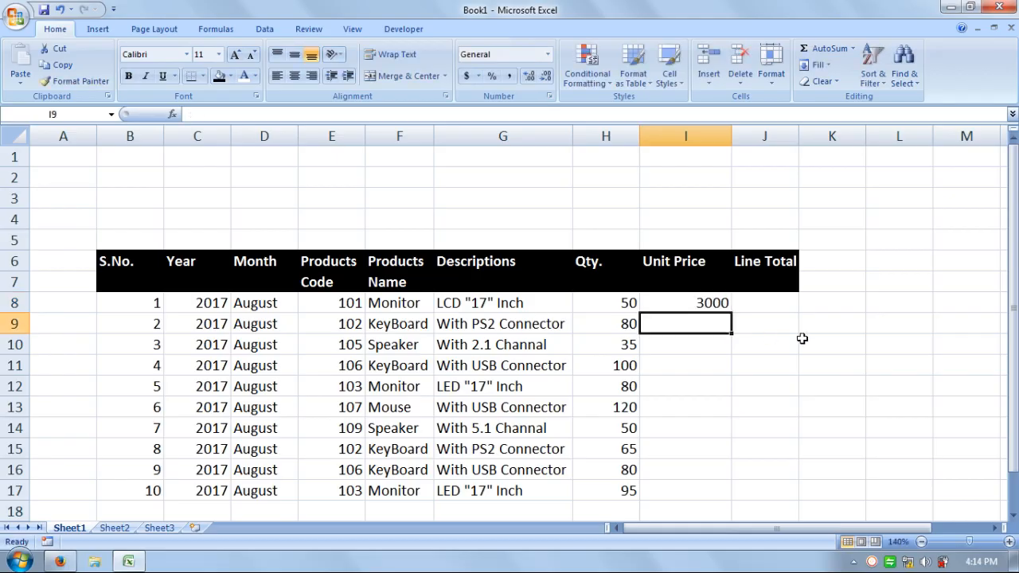
pyautogui.write('200')
pyautogui.press('Return')
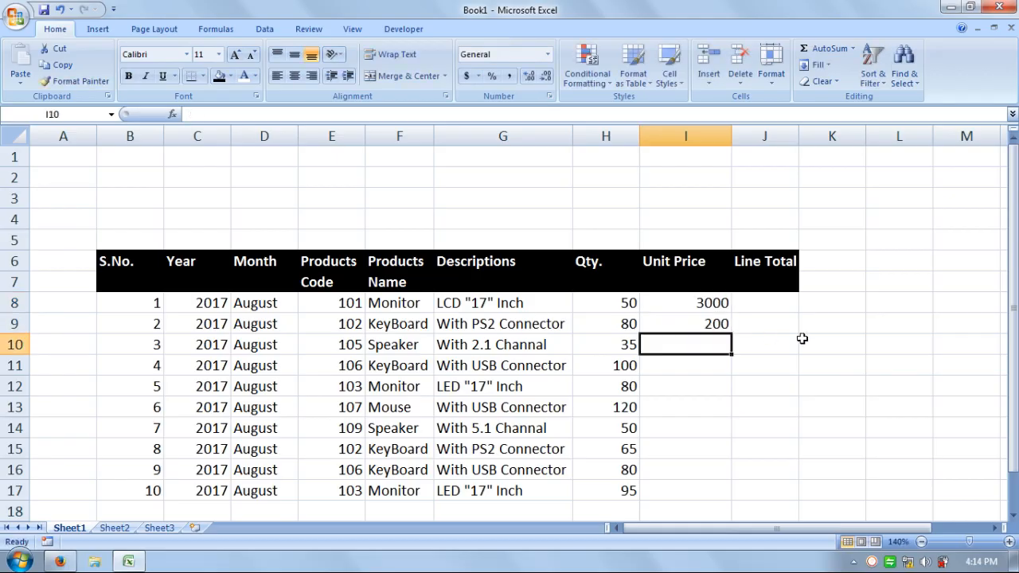
pyautogui.write('2200')
pyautogui.press('Return')
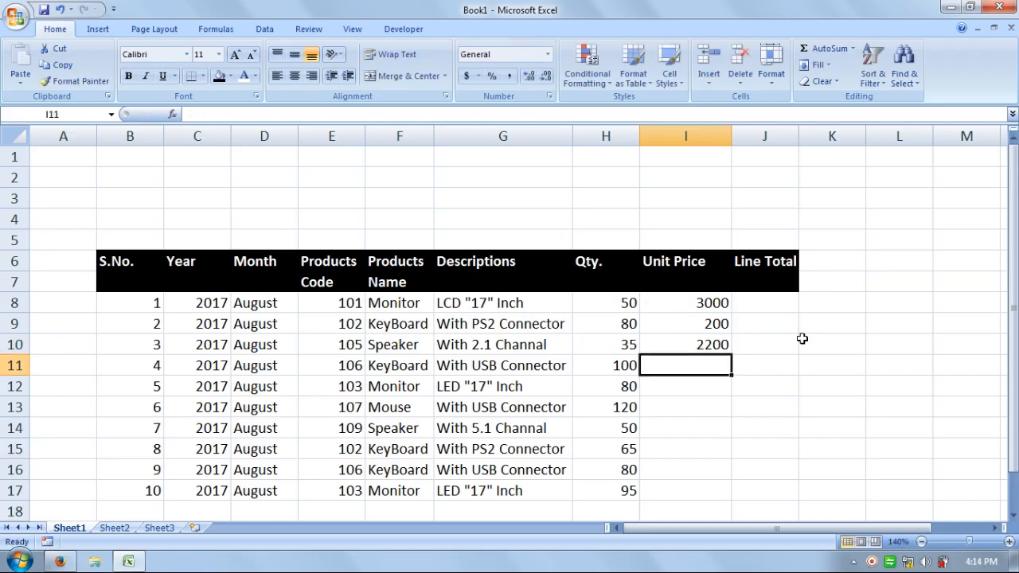
# Enter the unit prices 250, 3200 and 200 in cells I11 to I13
pyautogui.write('250')
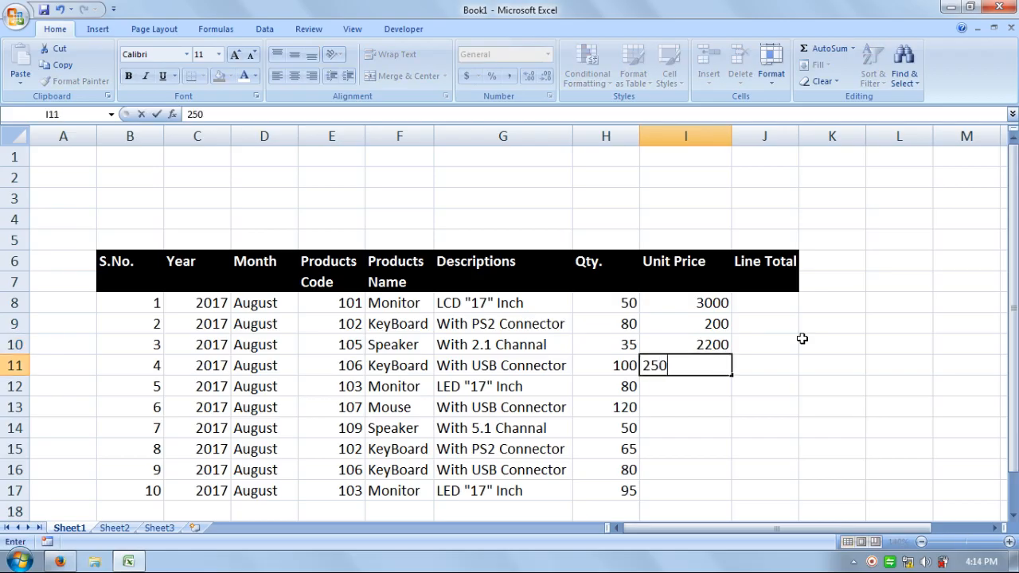
pyautogui.press('Return')
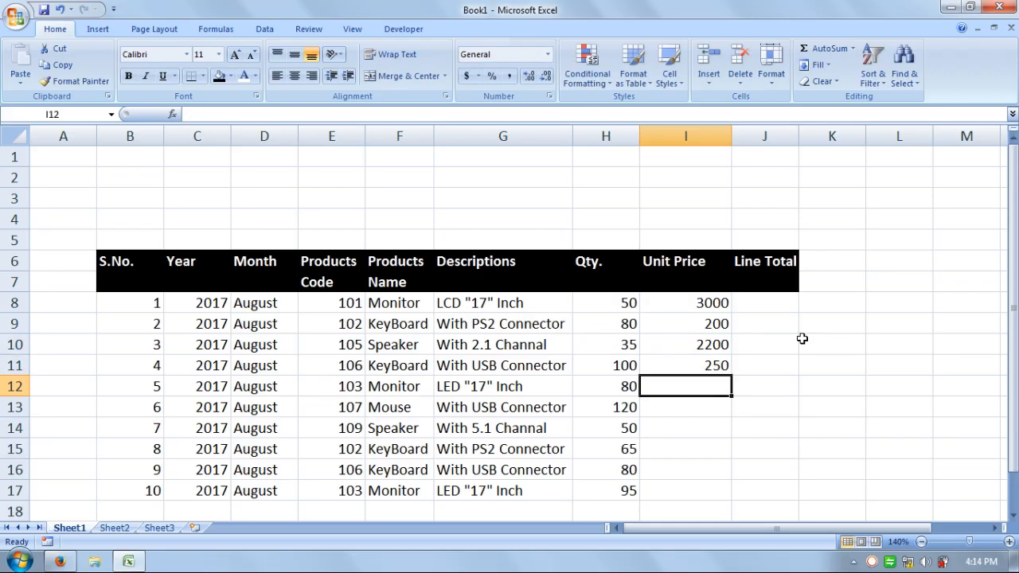
pyautogui.write('3200')
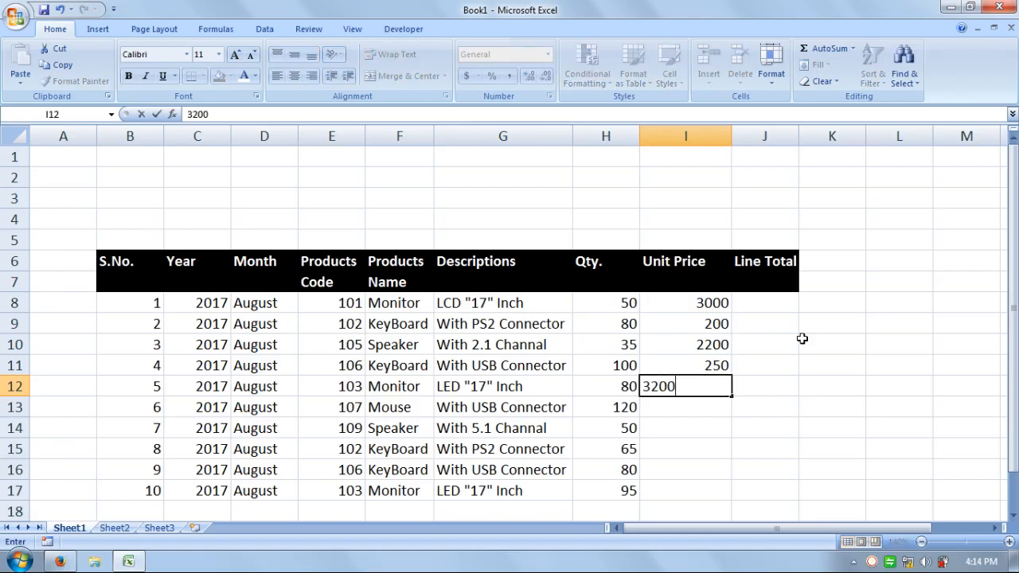
pyautogui.press('Return')
pyautogui.write('200')
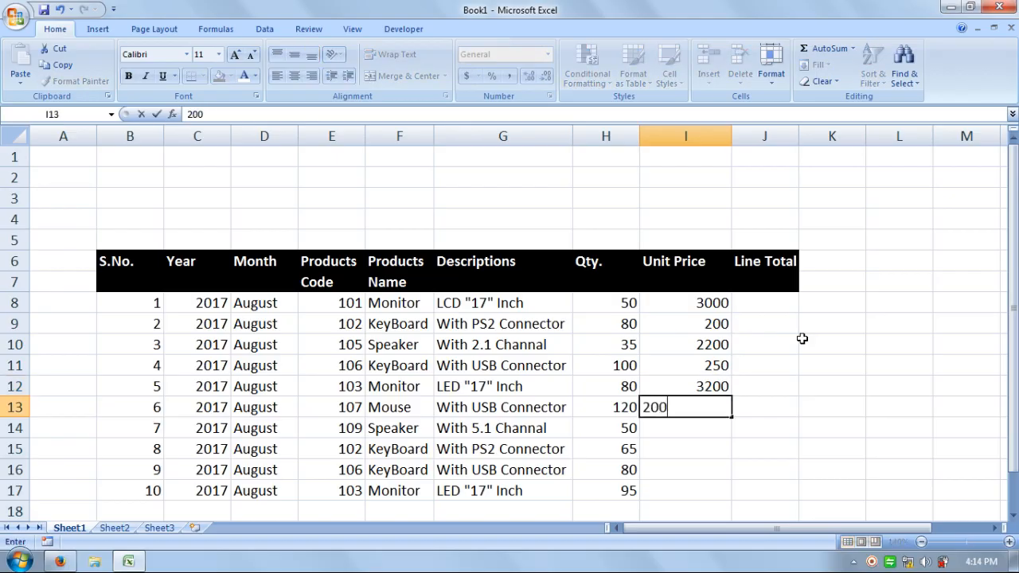
pyautogui.press('Return')
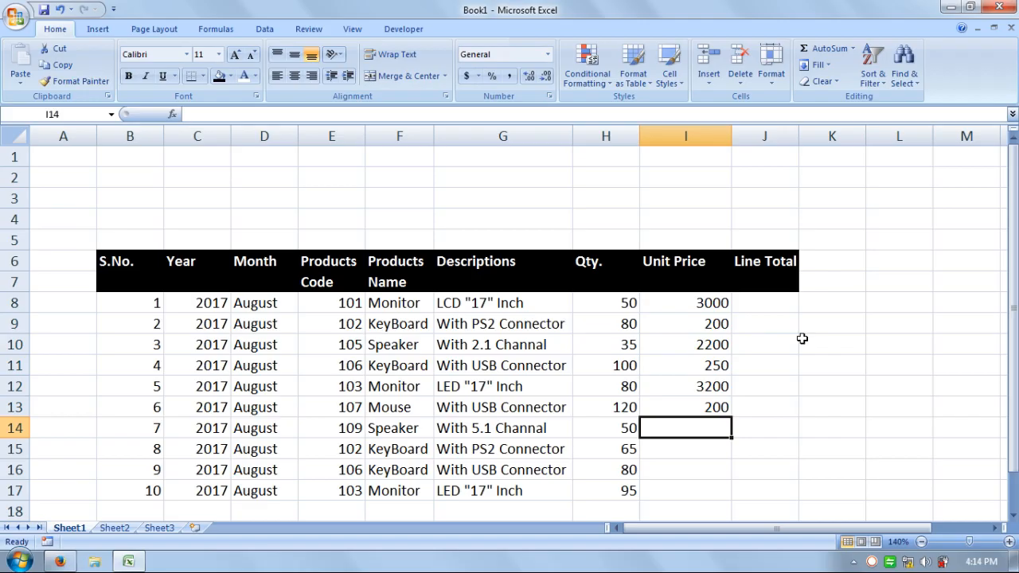
# Enter the unit prices 3500, 200, 250 and 3200 in cells I14 to I17
pyautogui.write('35000')
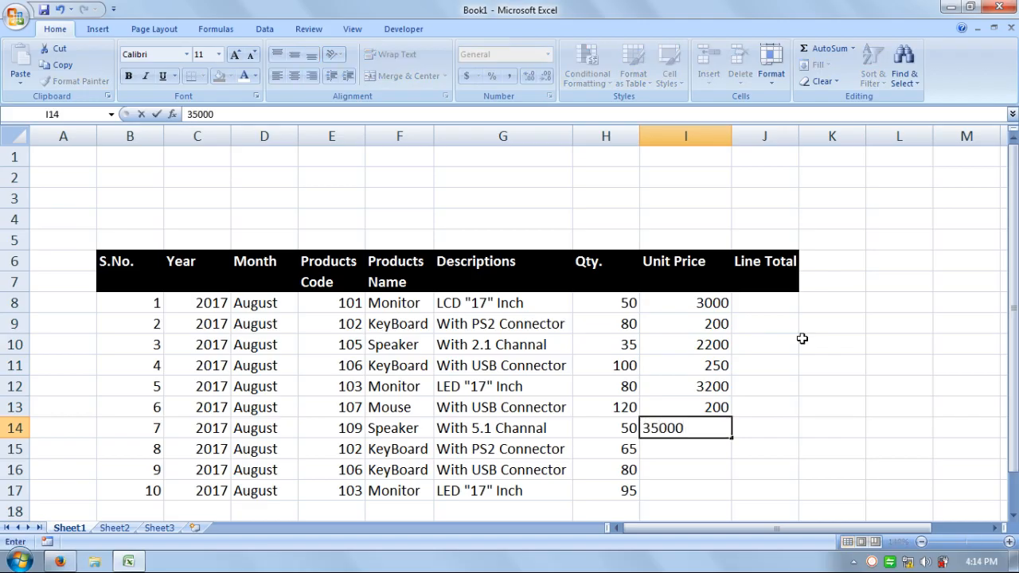
pyautogui.press('Return')
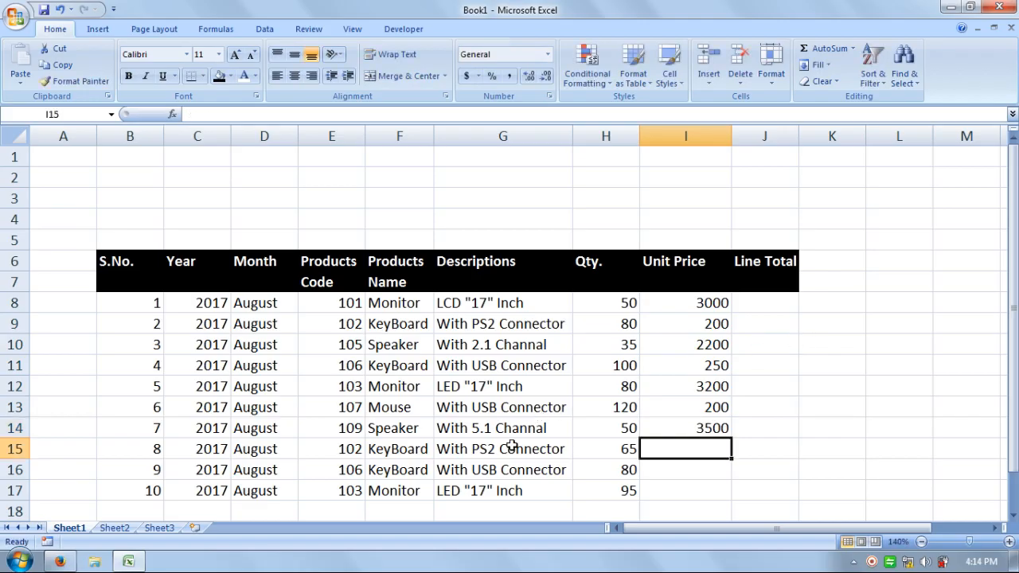
pyautogui.write('200')
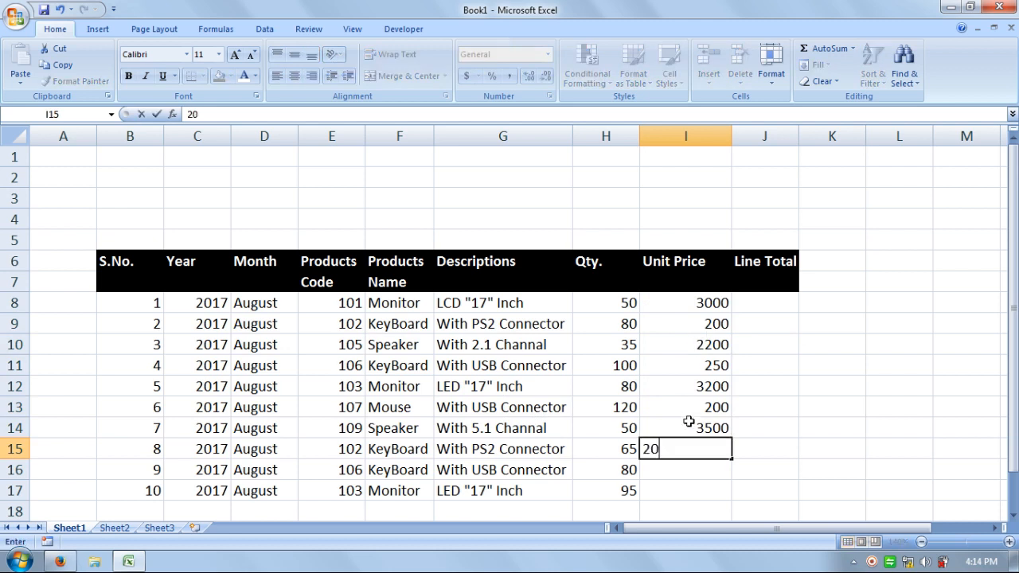
pyautogui.press('Return')
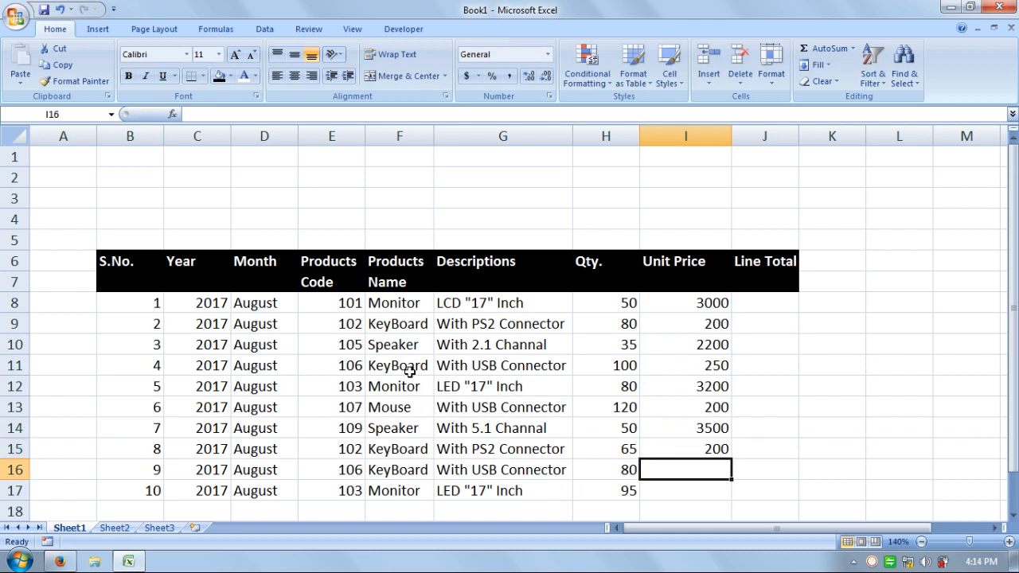
pyautogui.write('250')
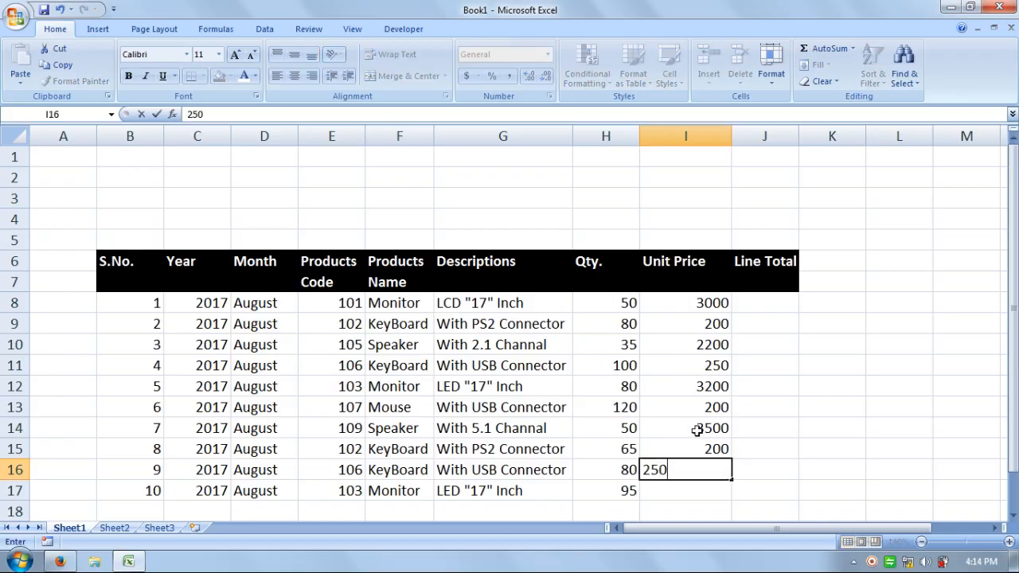
pyautogui.press('Return')
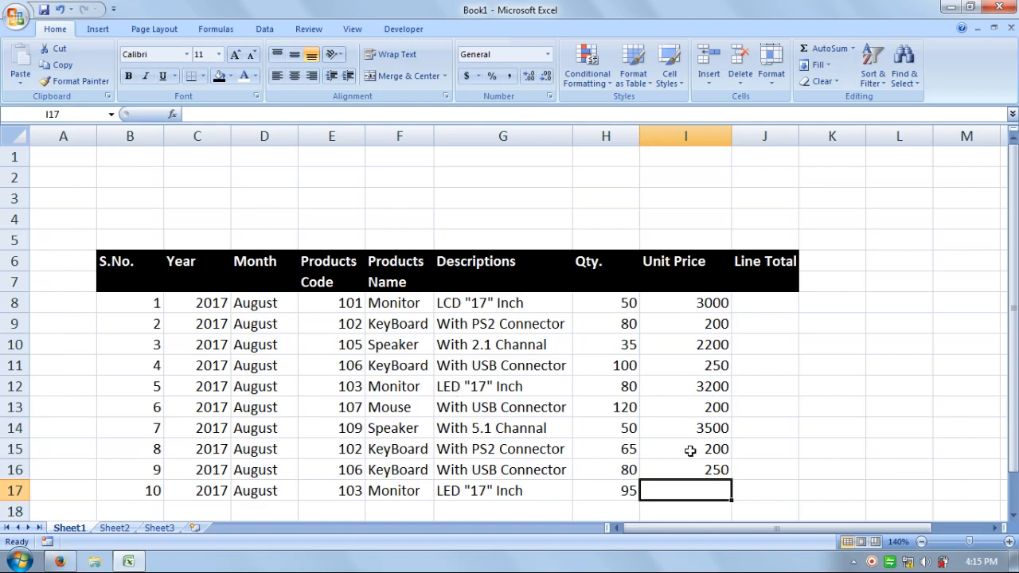
pyautogui.write('3200')
pyautogui.press('Return')
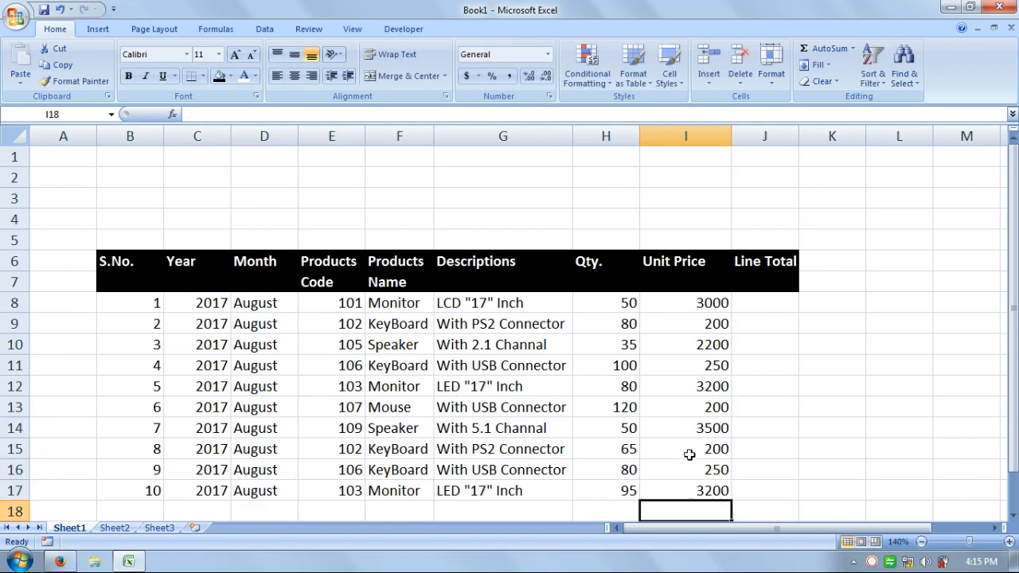
# Enter the formula =H8*I8 in cell J8 to calculate the first line total
pyautogui.click(771, 303)
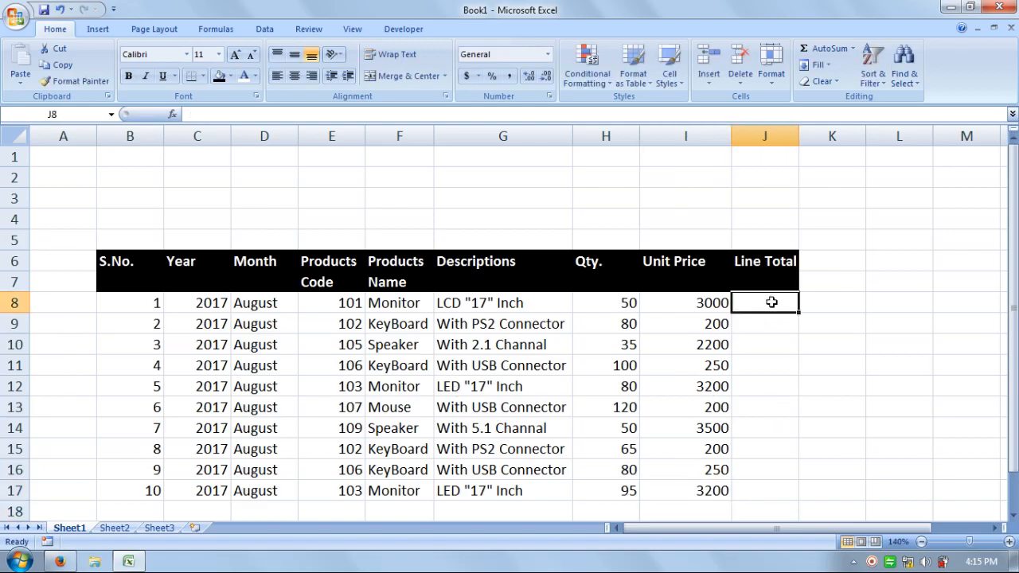
pyautogui.write('=')
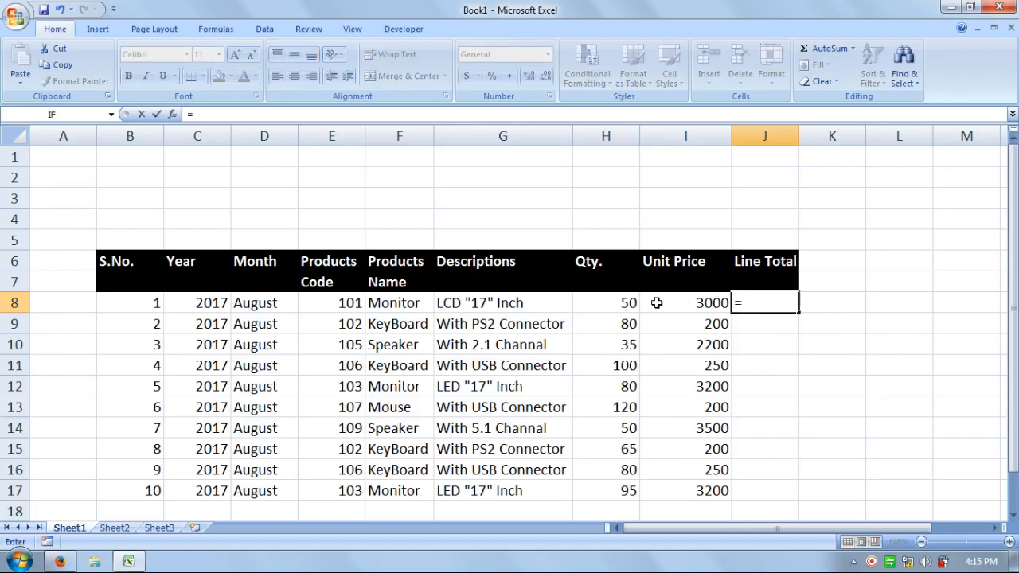
pyautogui.click(628, 302)
pyautogui.write('*')
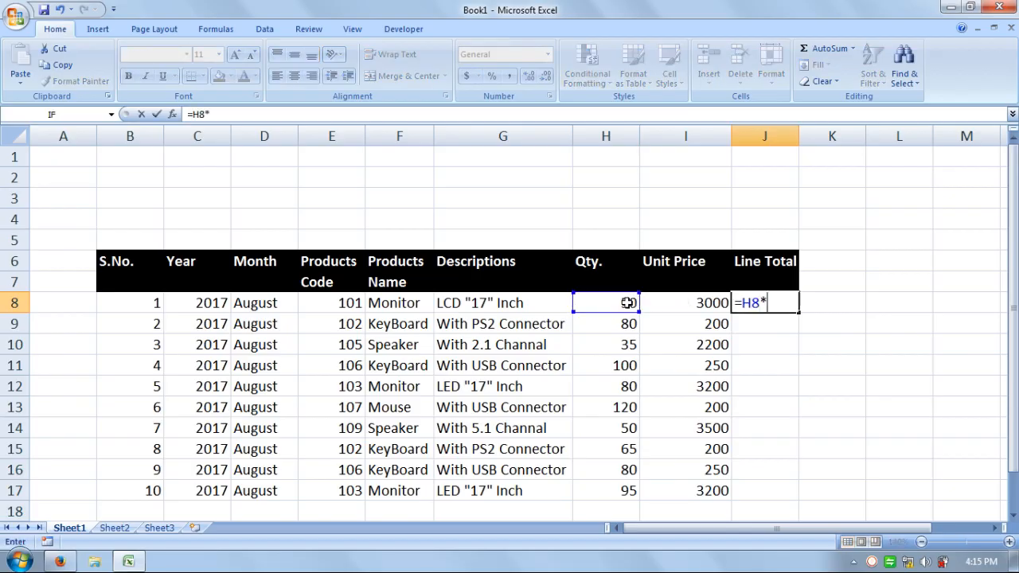
pyautogui.click(685, 303)
pyautogui.press('Return')
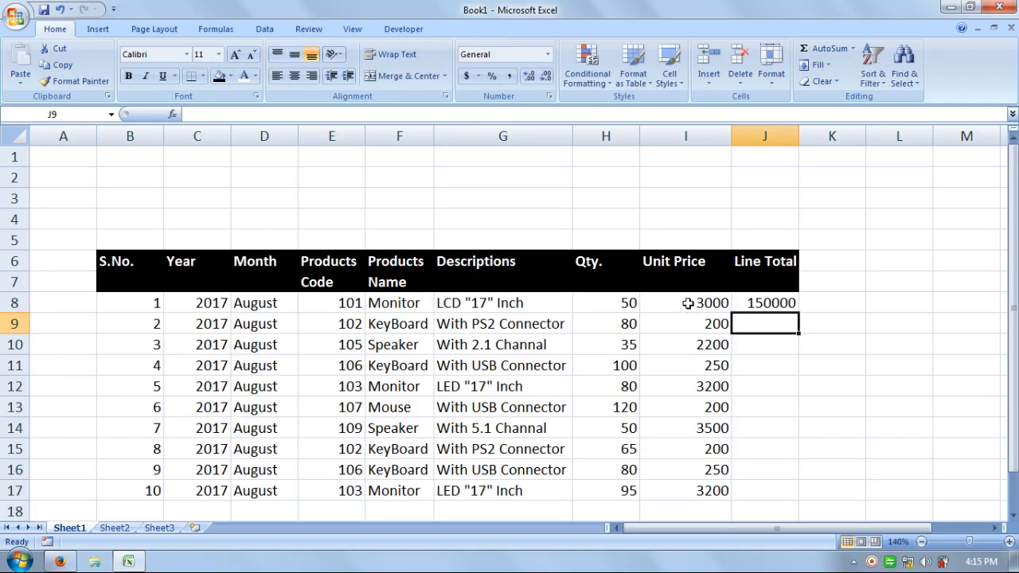
# Enter the formula =H9*I9 in cell J9 and fill the line total formula down to J17
pyautogui.write('=')
pyautogui.click(615, 326)
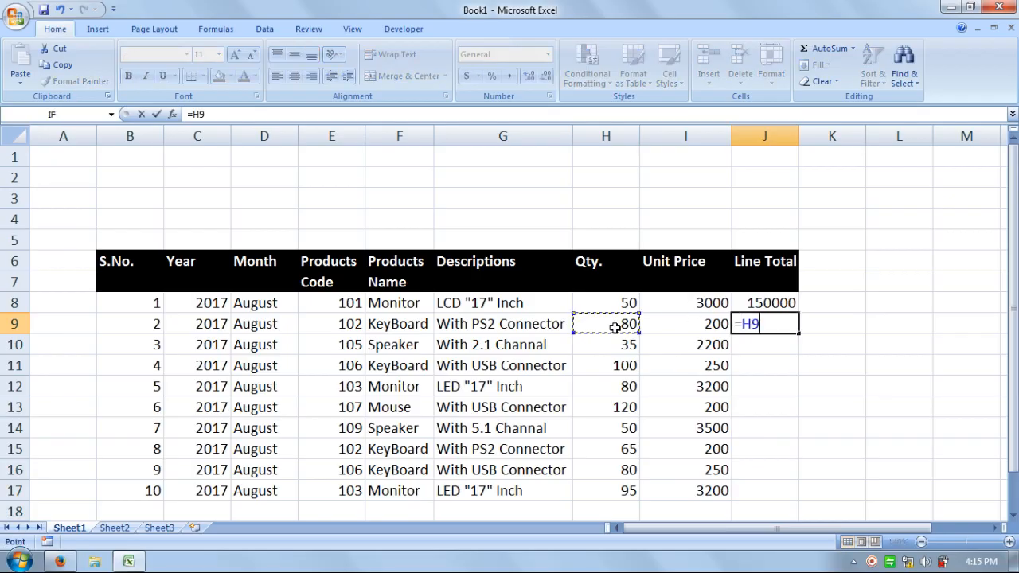
pyautogui.write('*')
pyautogui.click(673, 322)
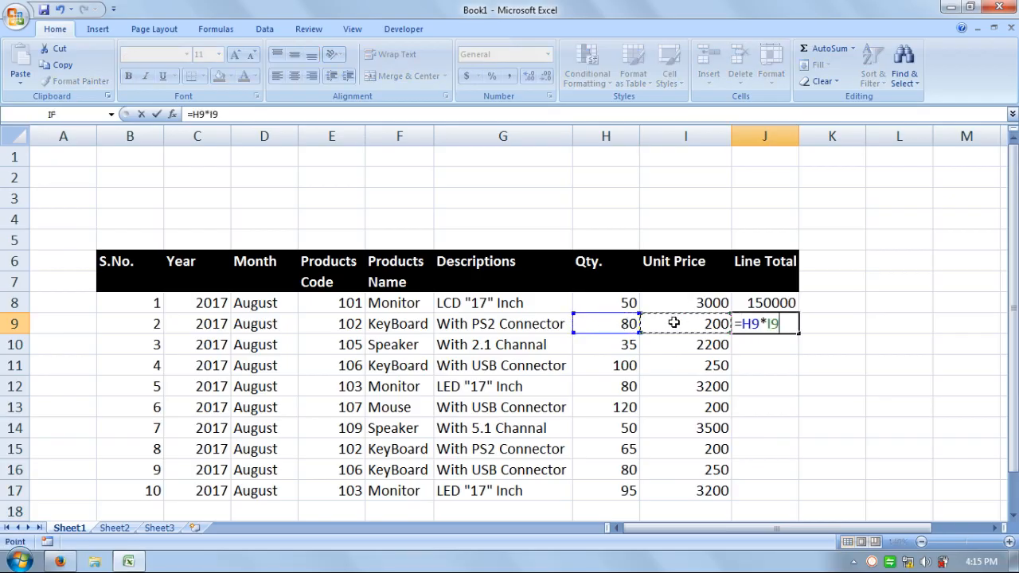
pyautogui.press('Return')
pyautogui.moveTo(770, 303); pyautogui.dragTo(788, 494)
pyautogui.click(882, 460)
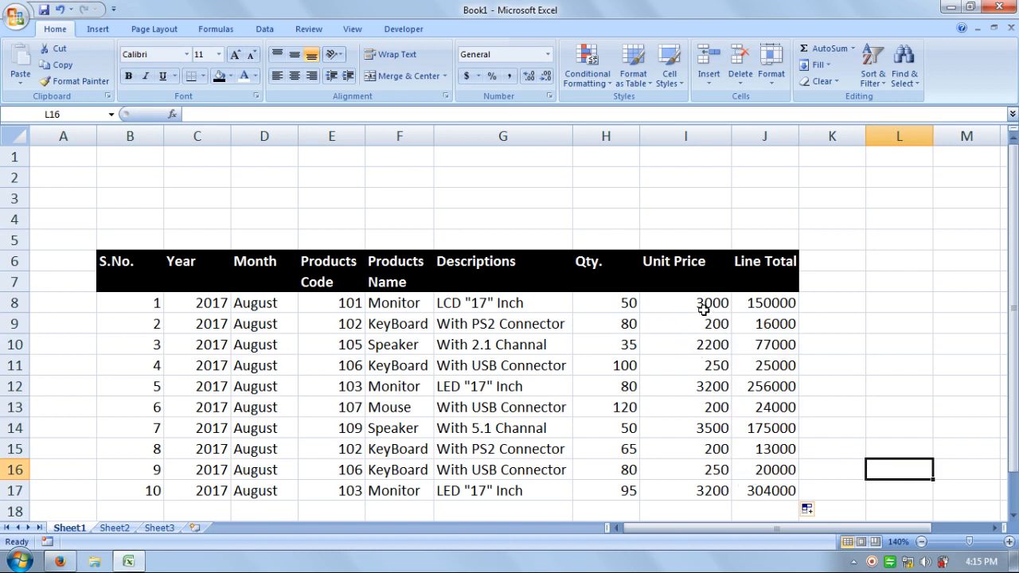
# Apply the comma number style to the unit prices and line totals in I8:J17
pyautogui.moveTo(705, 302); pyautogui.dragTo(757, 485)
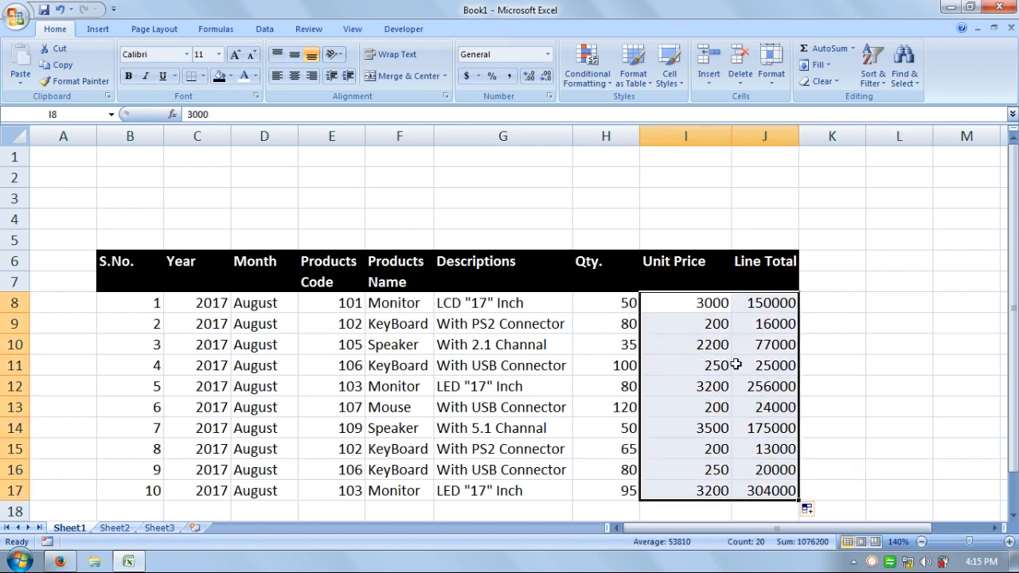
pyautogui.click(507, 76)
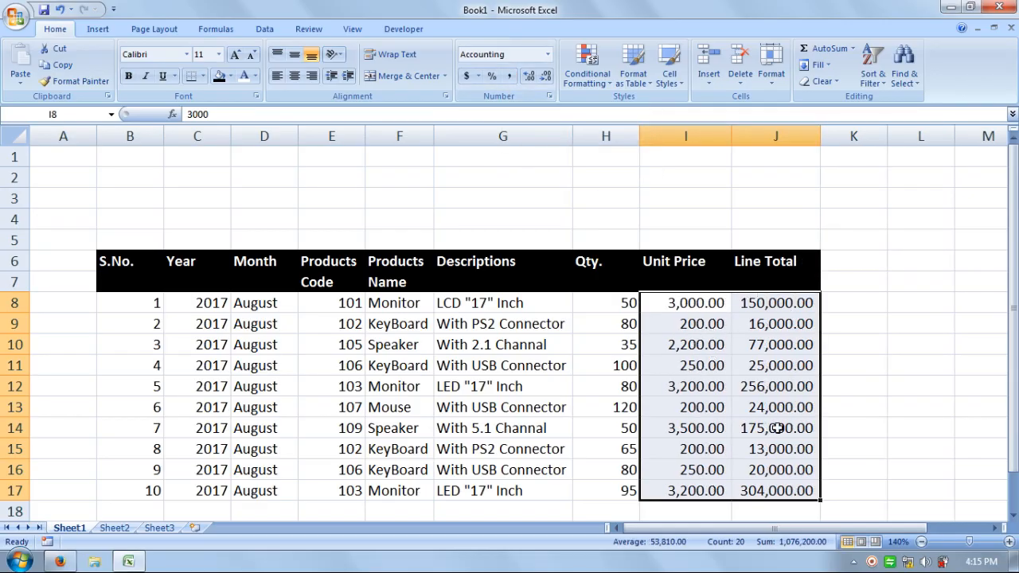
pyautogui.click(834, 388)
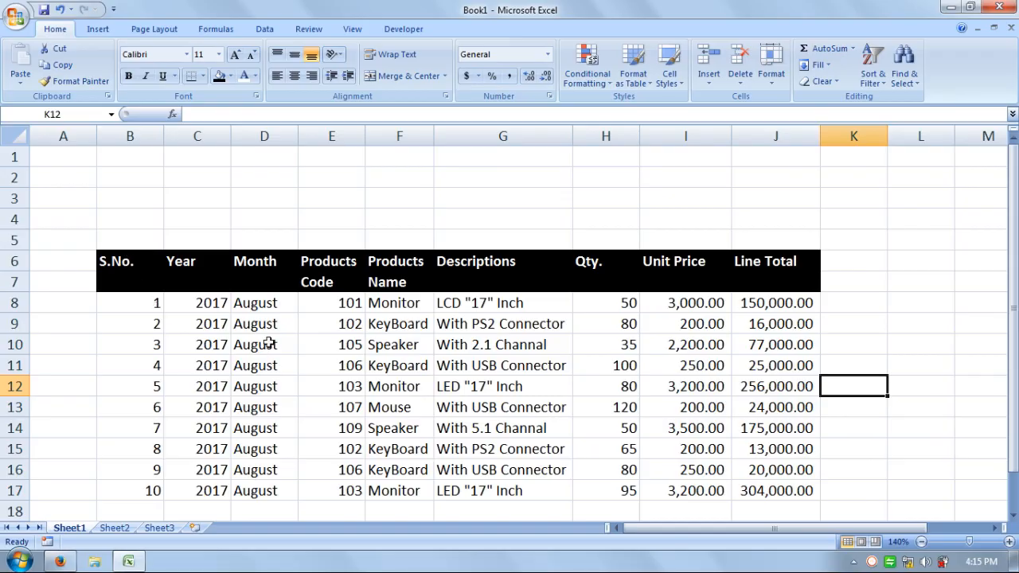
# Merge and center the S.No., Year and Month headings each across rows 6 and 7
pyautogui.moveTo(134, 269); pyautogui.dragTo(127, 283)
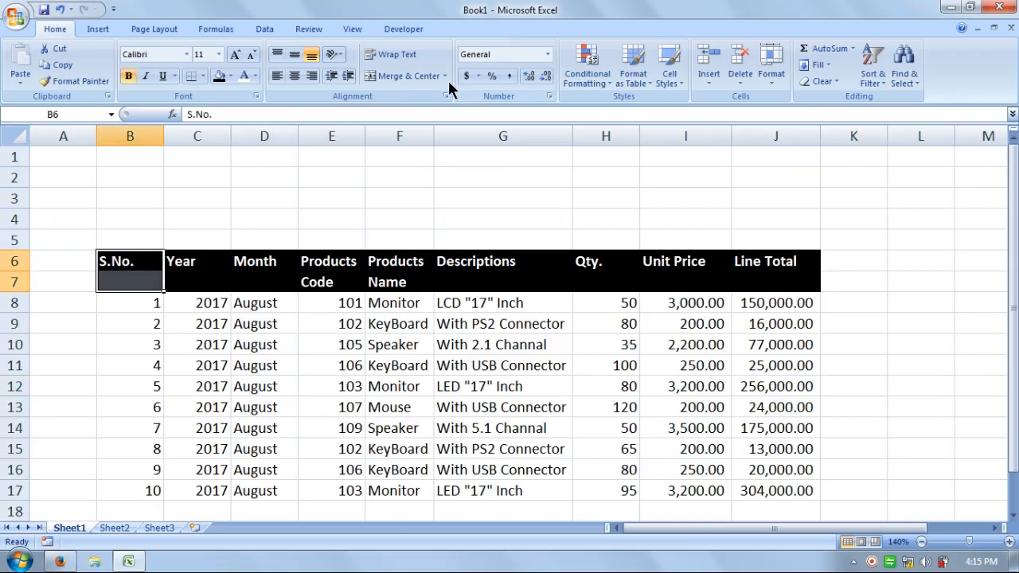
pyautogui.click(405, 76)
pyautogui.moveTo(210, 267); pyautogui.dragTo(200, 277)
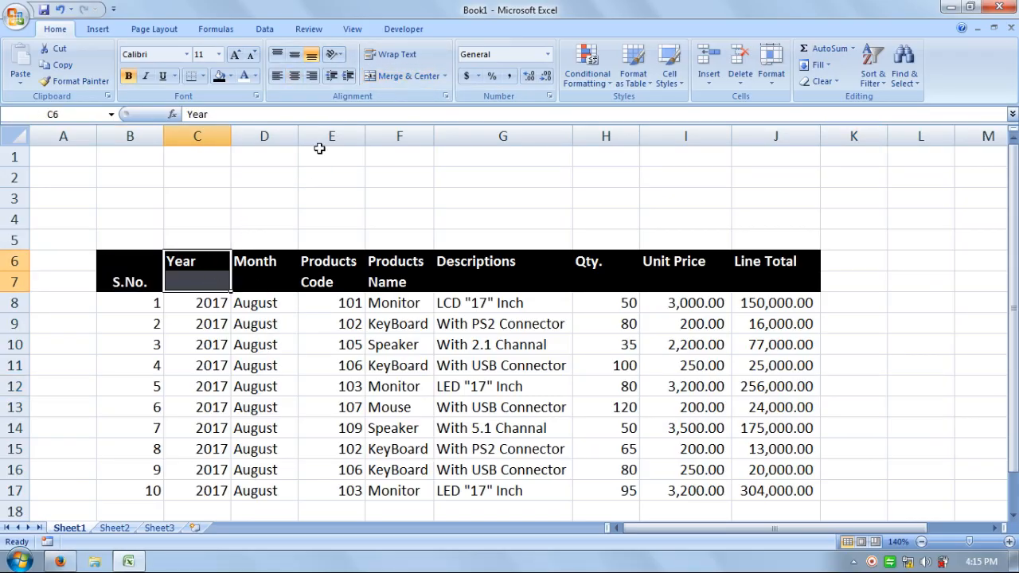
pyautogui.click(406, 75)
pyautogui.moveTo(282, 263); pyautogui.dragTo(270, 282)
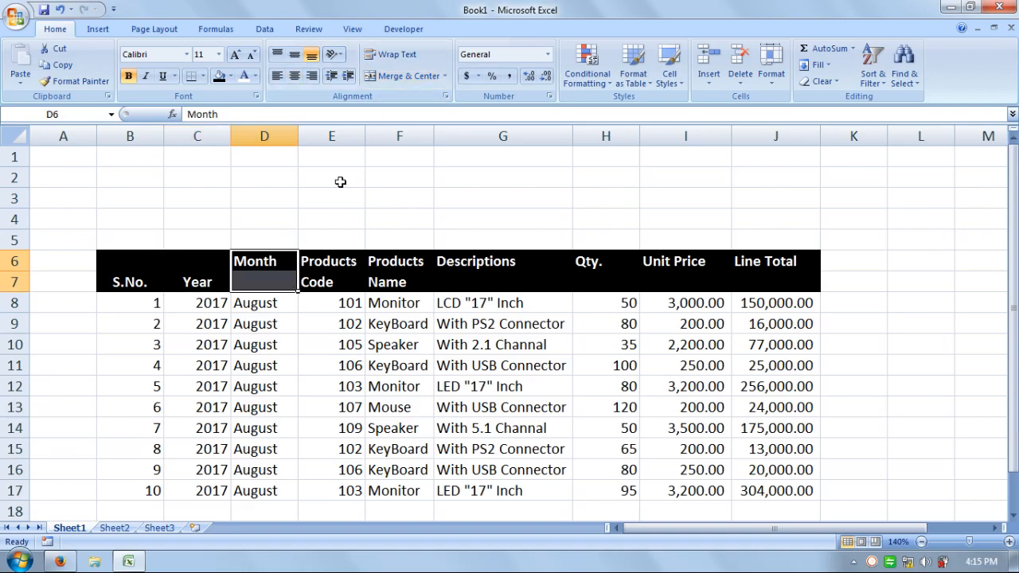
pyautogui.click(371, 75)
# Merge and center the Descriptions, Qty., Unit Price and Line Total headings each across rows 6 and 7
pyautogui.moveTo(496, 258); pyautogui.dragTo(493, 282)
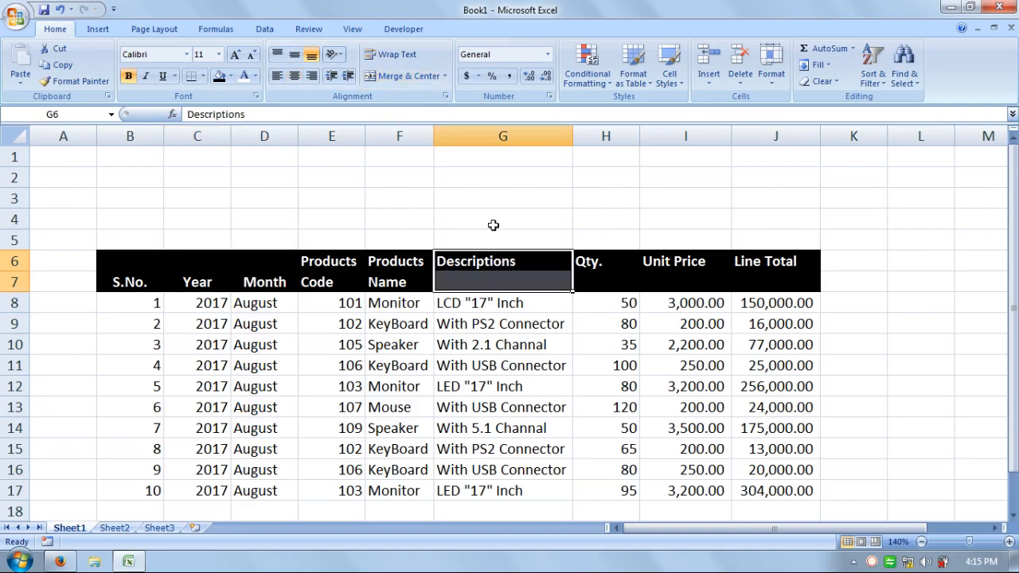
pyautogui.click(406, 76)
pyautogui.moveTo(598, 259); pyautogui.dragTo(601, 279)
pyautogui.click(402, 76)
pyautogui.moveTo(676, 259); pyautogui.dragTo(677, 282)
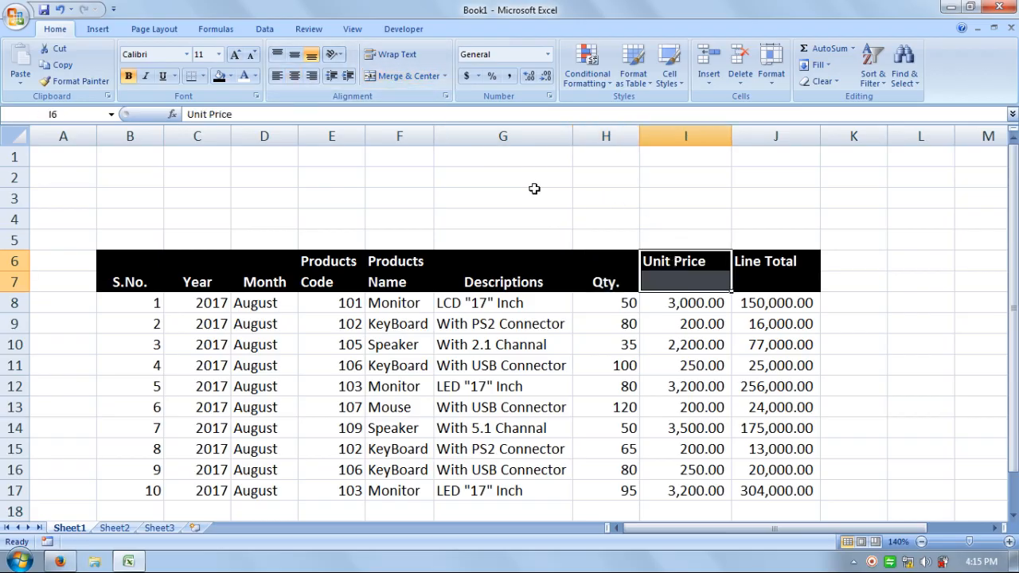
pyautogui.click(405, 76)
pyautogui.moveTo(763, 259); pyautogui.dragTo(762, 282)
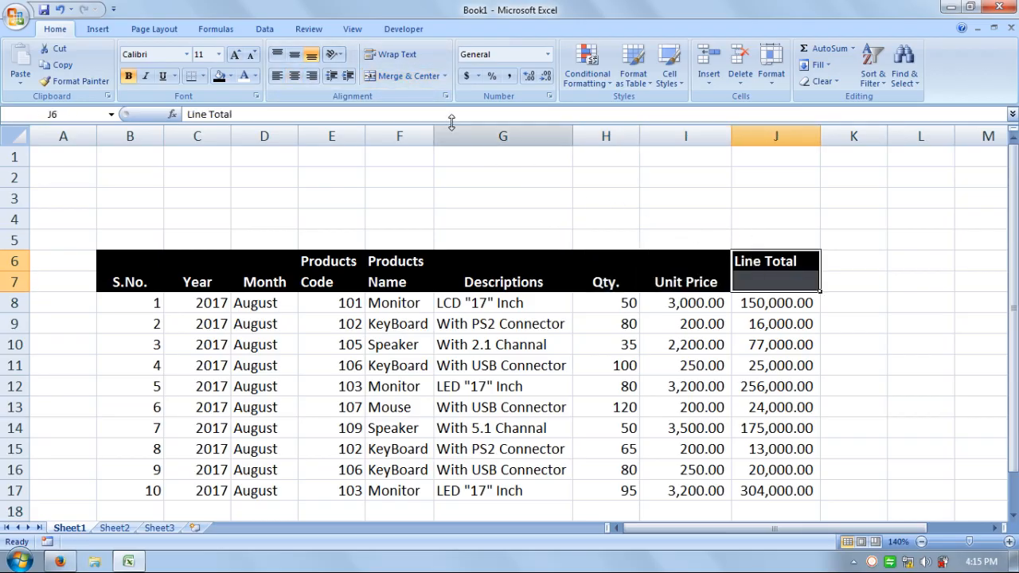
pyautogui.click(404, 76)
# Middle-align the whole heading row B6:J7 vertically
pyautogui.moveTo(610, 272); pyautogui.dragTo(170, 266)
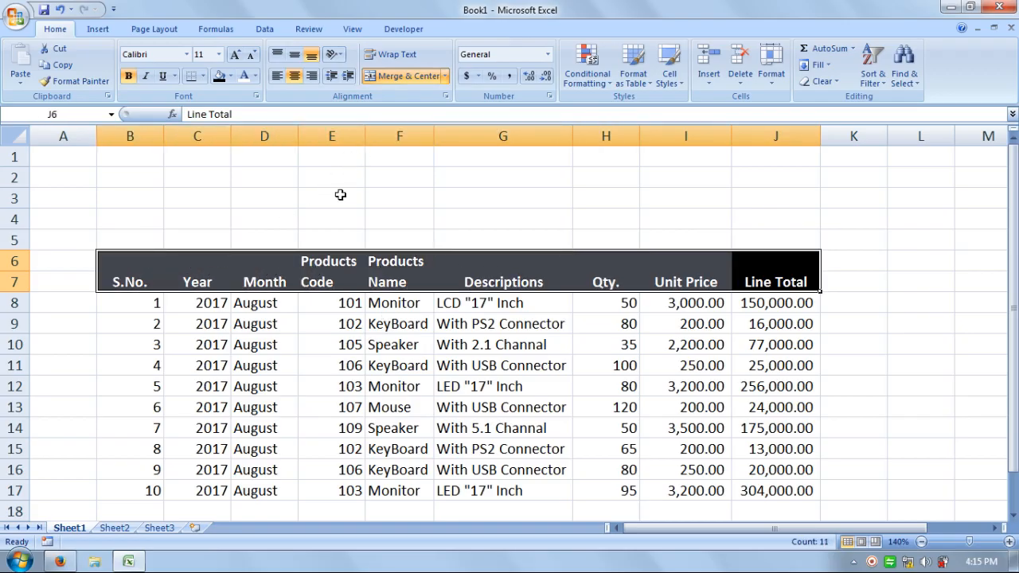
pyautogui.click(294, 56)
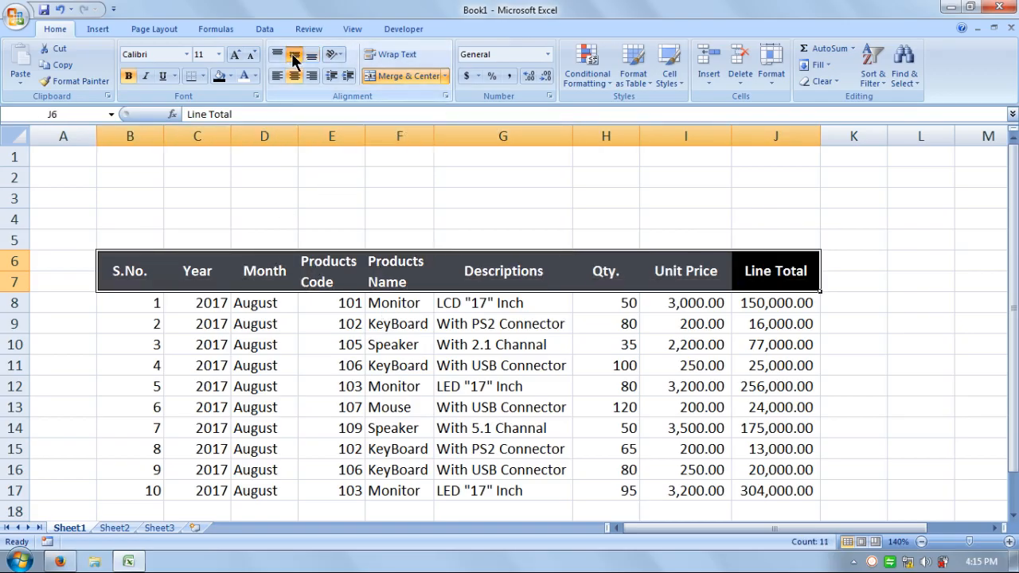
pyautogui.click(859, 321)
# Apply All Borders to the whole table in B6:J17
pyautogui.click(132, 271)
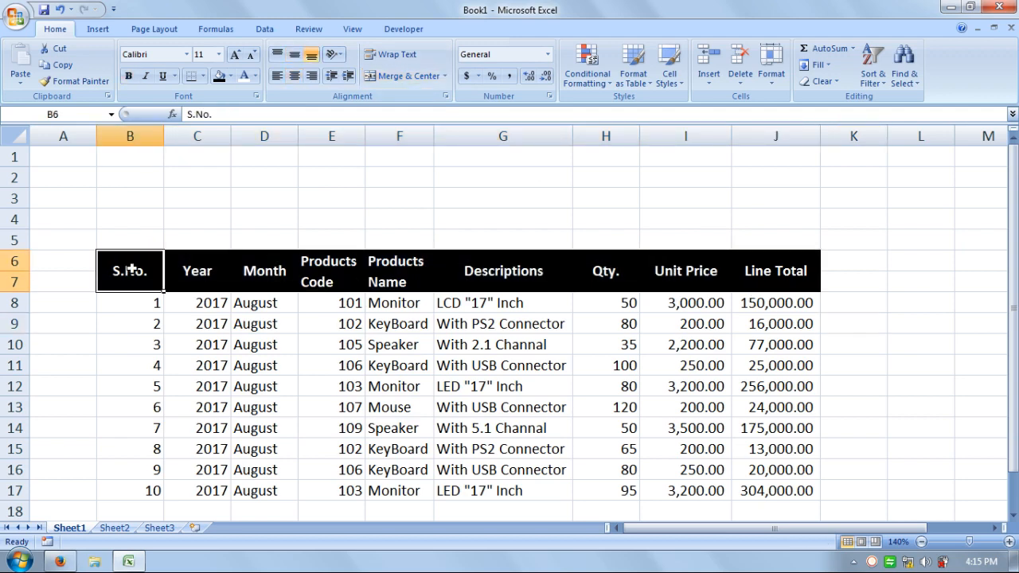
pyautogui.moveTo(131, 271); pyautogui.dragTo(771, 487)
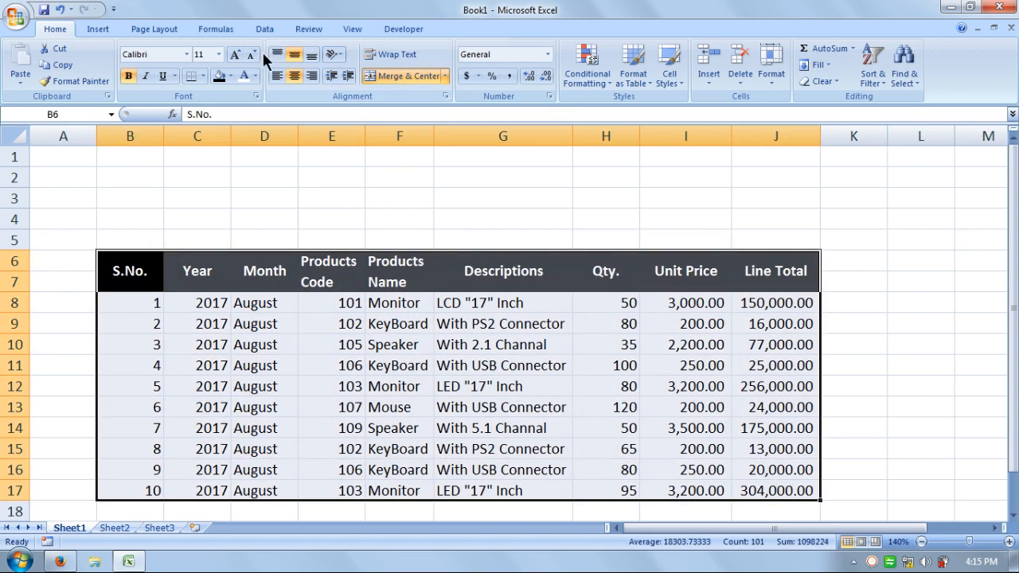
pyautogui.click(203, 75)
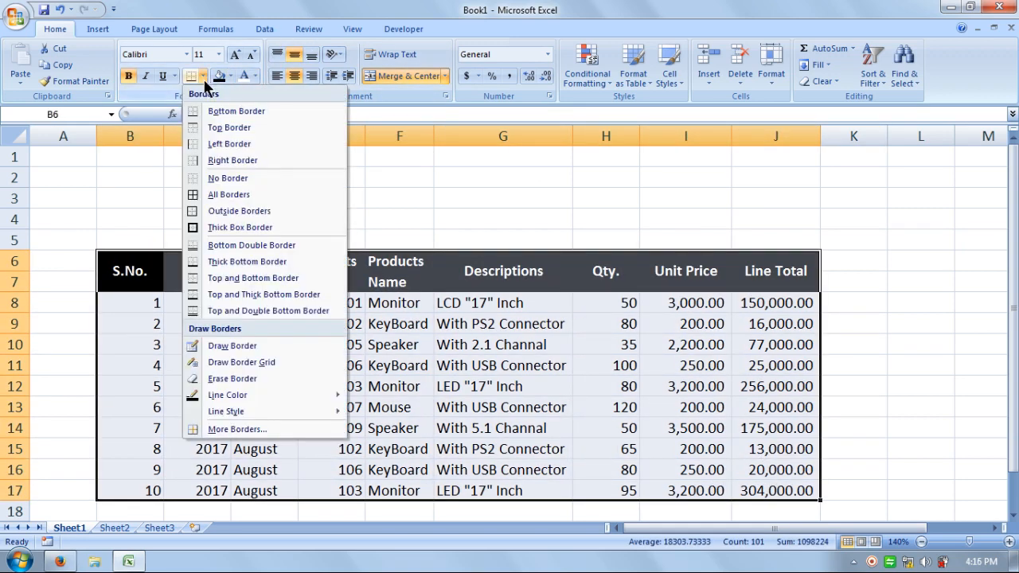
pyautogui.click(205, 196)
pyautogui.click(685, 364)
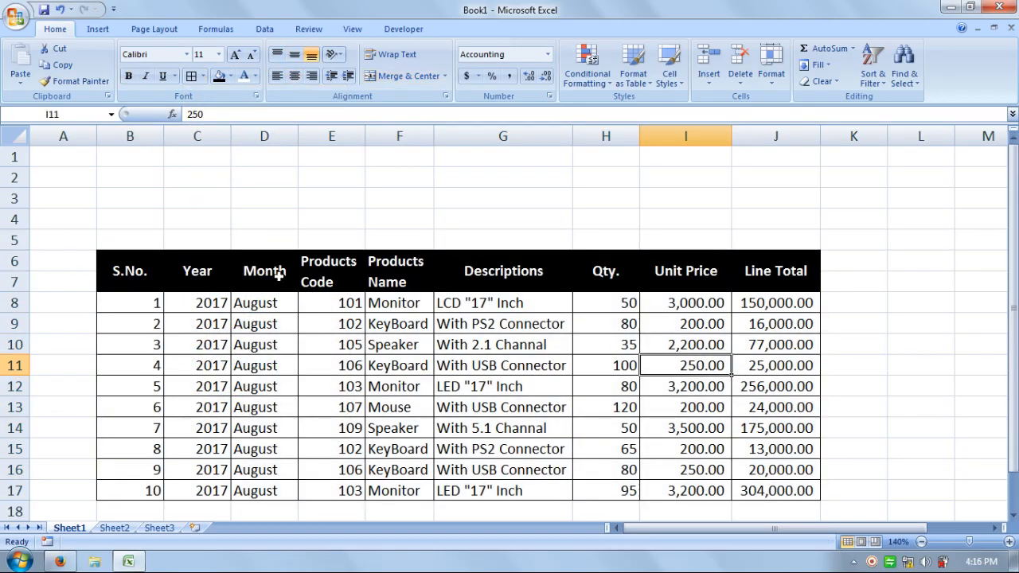
# Enter the labels "Name:" in cell B3 and "Address:" in cell B4
pyautogui.click(127, 197)
pyautogui.write('Nam')
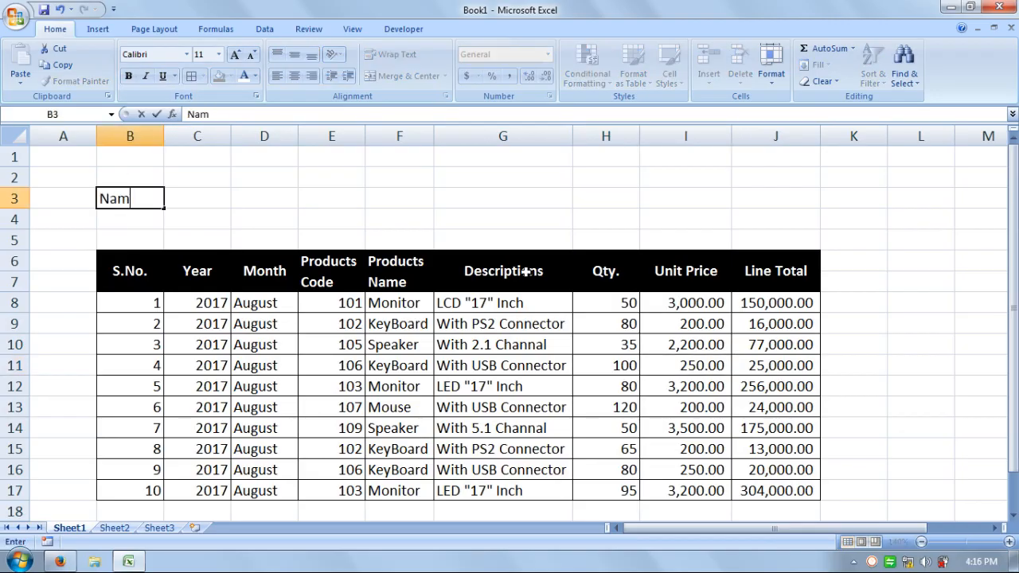
pyautogui.write('e:')
pyautogui.press('Return')
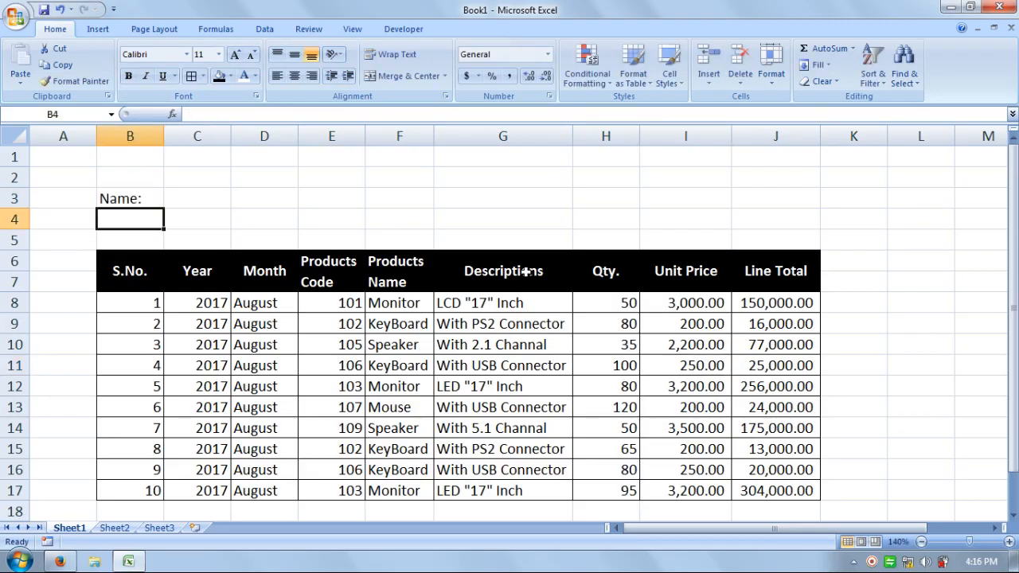
pyautogui.write('Address:')
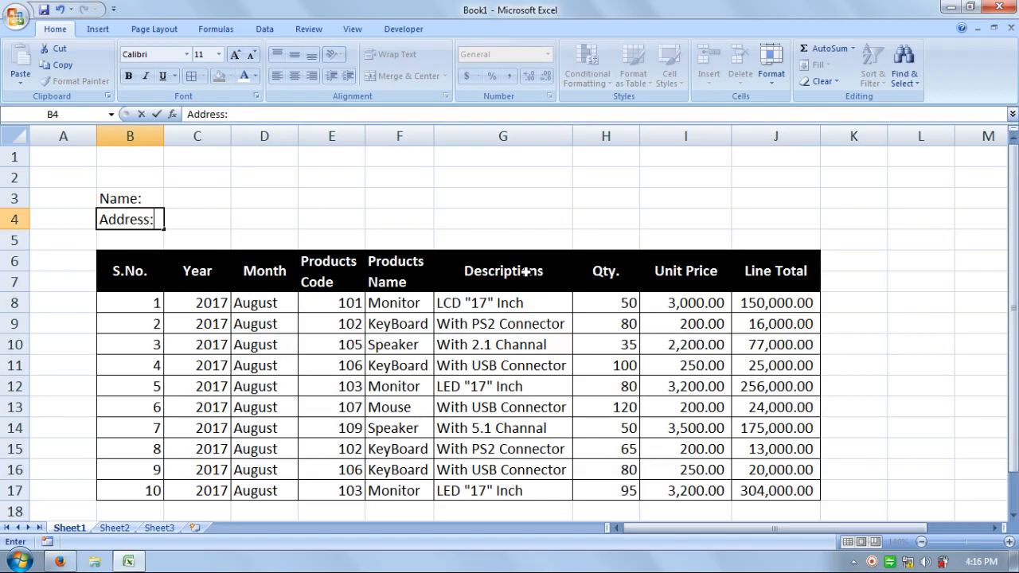
pyautogui.press('Return')
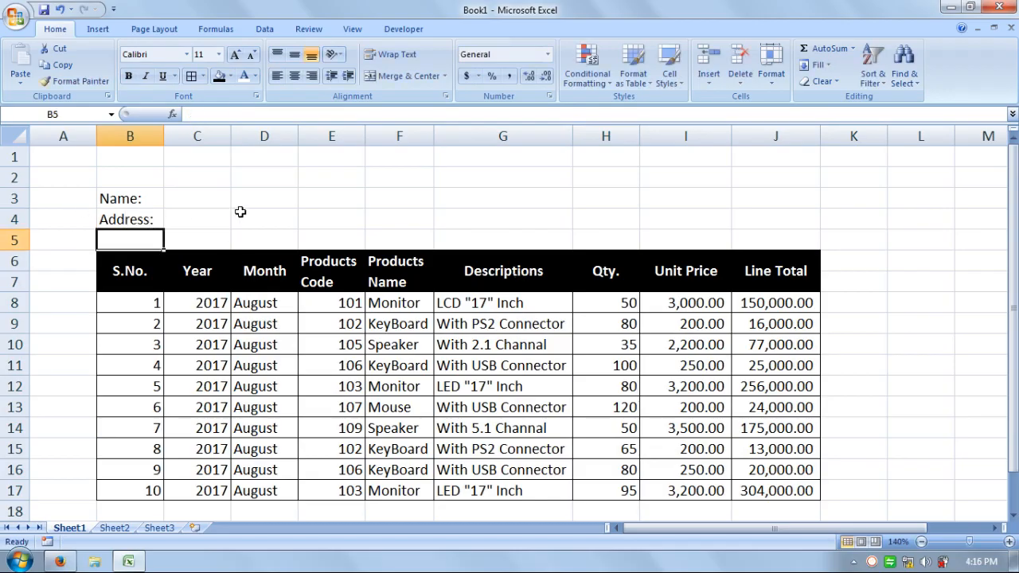
# Copy the Name and Address labels in B3:B5 and paste them at cell G3
pyautogui.click(464, 202)
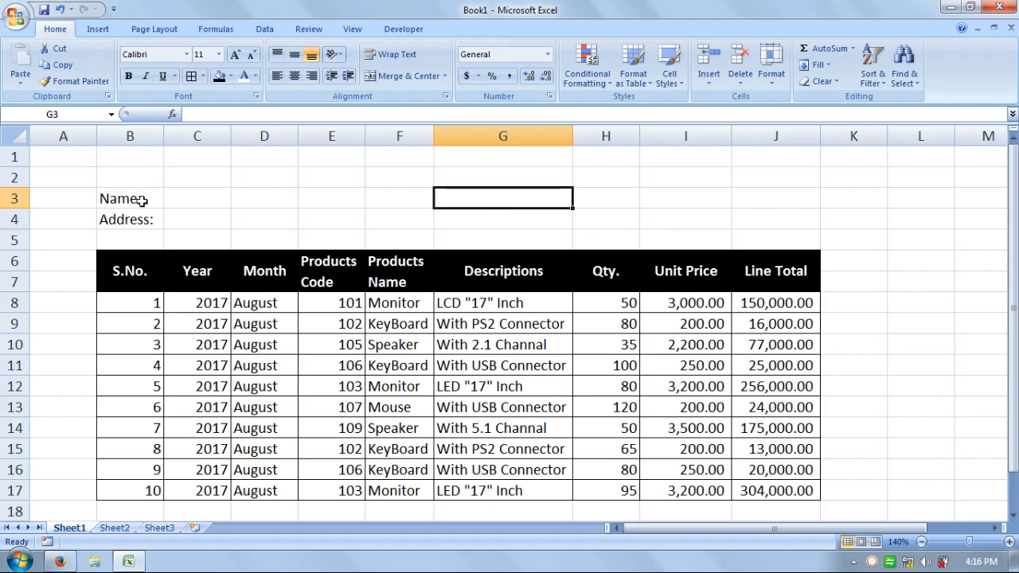
pyautogui.moveTo(140, 200); pyautogui.dragTo(134, 236)
pyautogui.hotkey('ctrl', 'c')
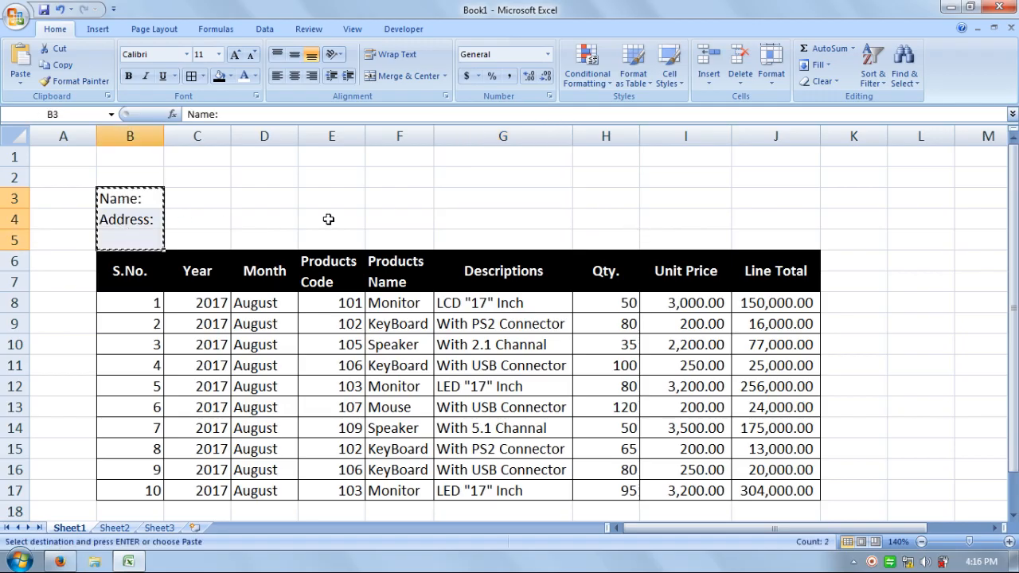
pyautogui.click(479, 205)
pyautogui.hotkey('ctrl', 'v')
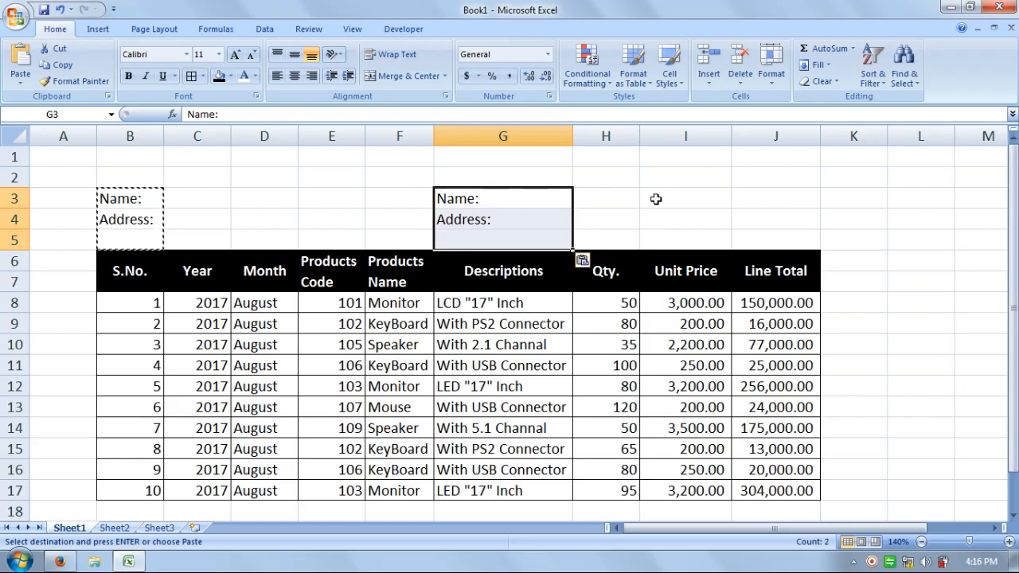
pyautogui.moveTo(648, 211); pyautogui.dragTo(628, 210)
# Merge and center cells B2:F2 and cells G2:J2 above the two label blocks
pyautogui.moveTo(154, 180); pyautogui.dragTo(382, 180)
pyautogui.click(402, 74)
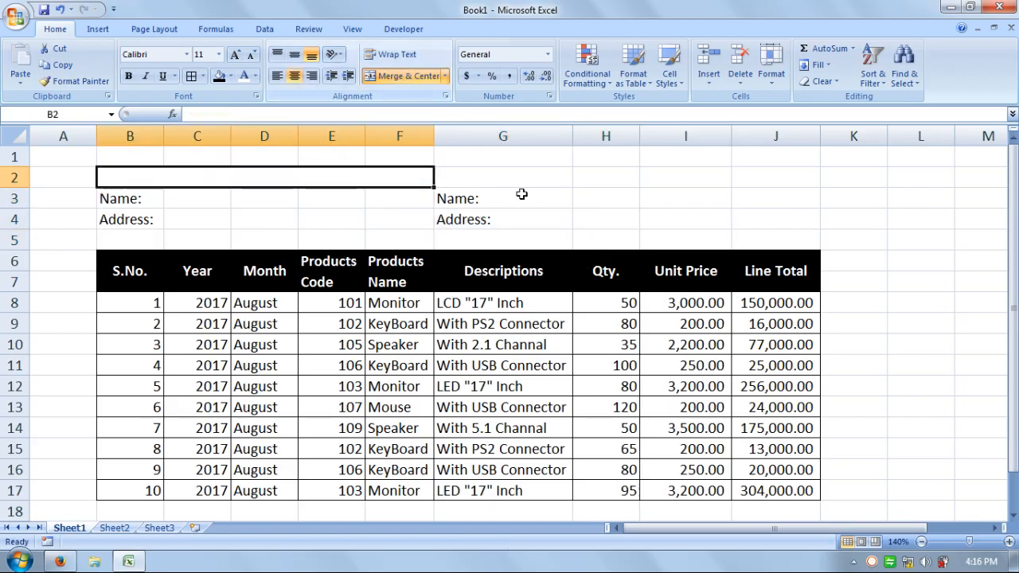
pyautogui.moveTo(495, 178); pyautogui.dragTo(792, 177)
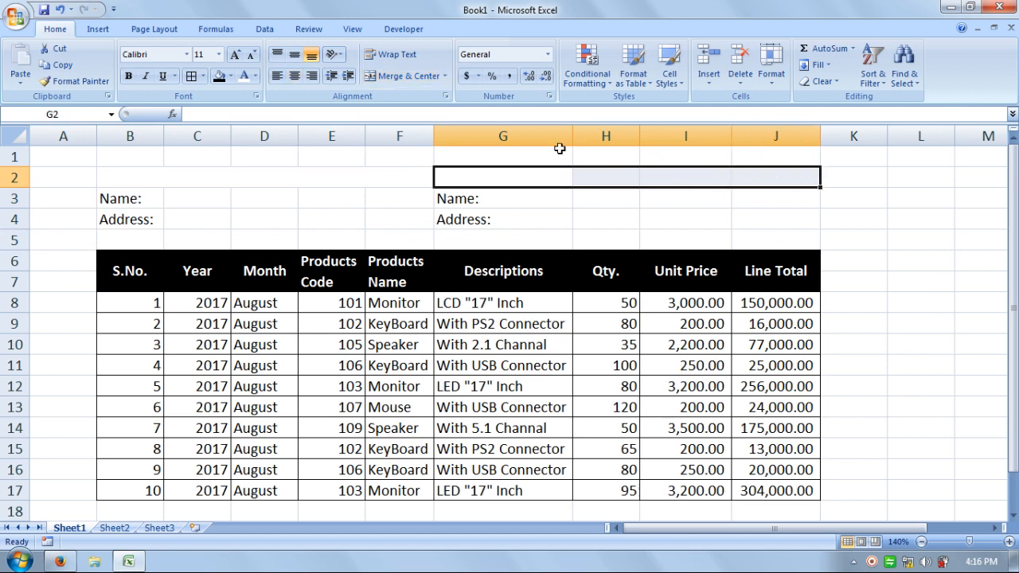
pyautogui.click(380, 79)
# Enter the title "Vendor Details" in the merged cell B2:F2
pyautogui.click(345, 176)
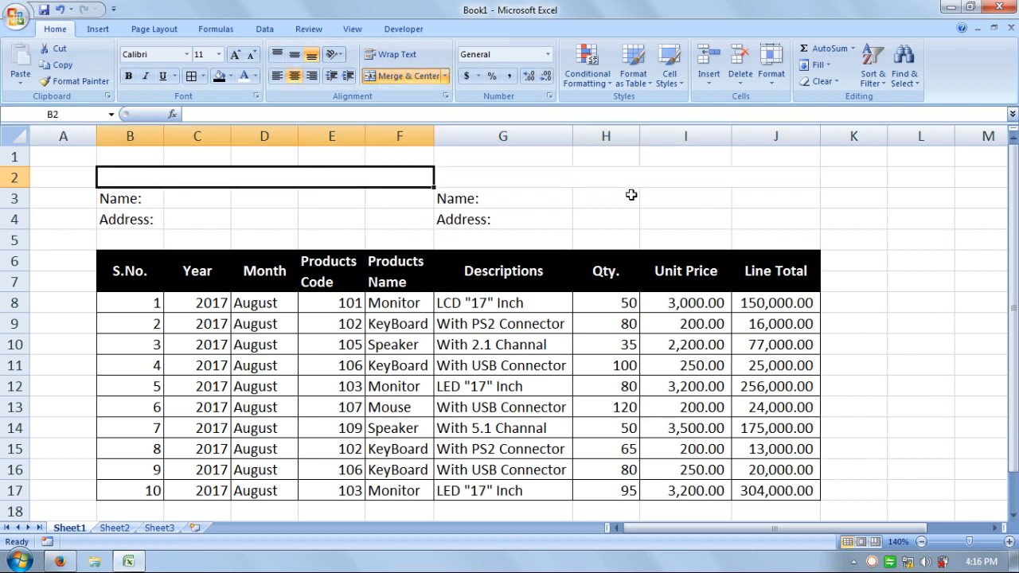
pyautogui.write('Vend')
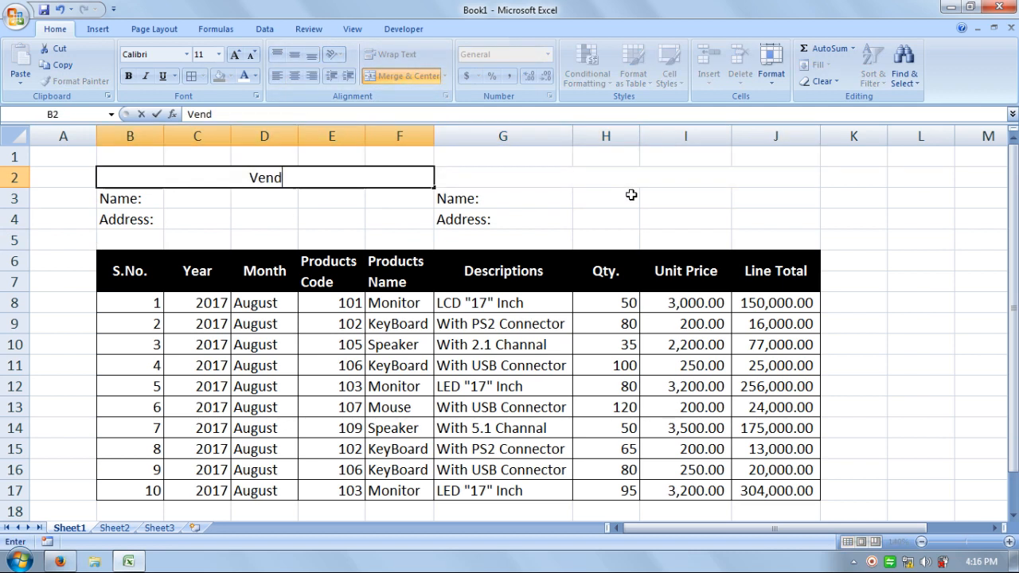
pyautogui.write('or Details')
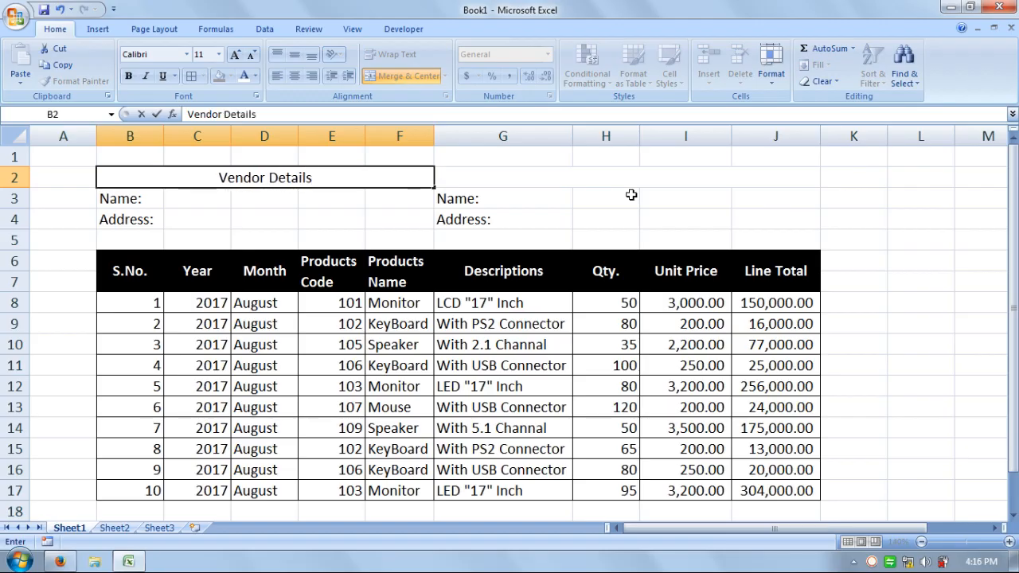
pyautogui.press('Tab')
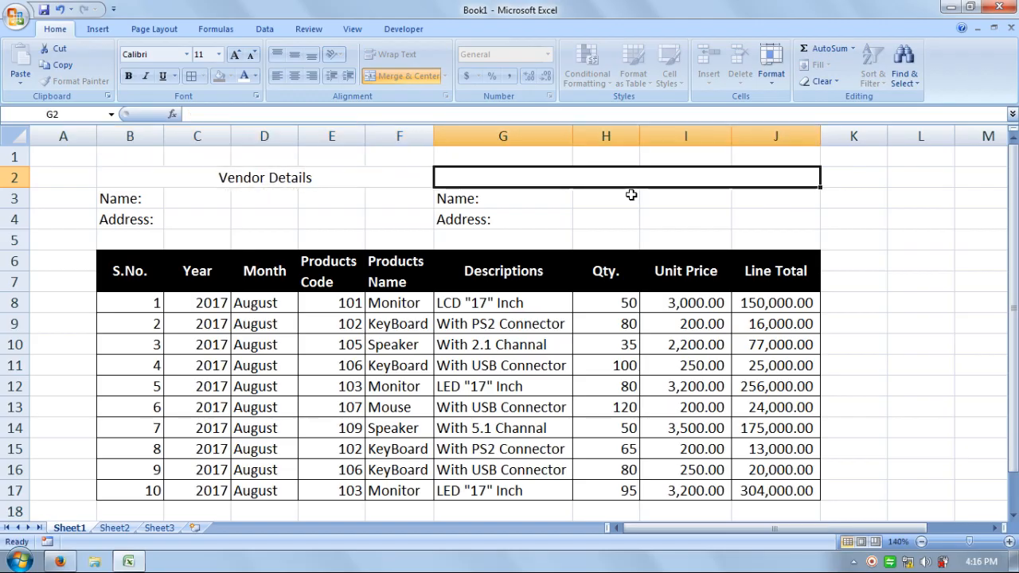
# Enter the title "Shipping Details" in the merged cell G2:J2
pyautogui.write('S')
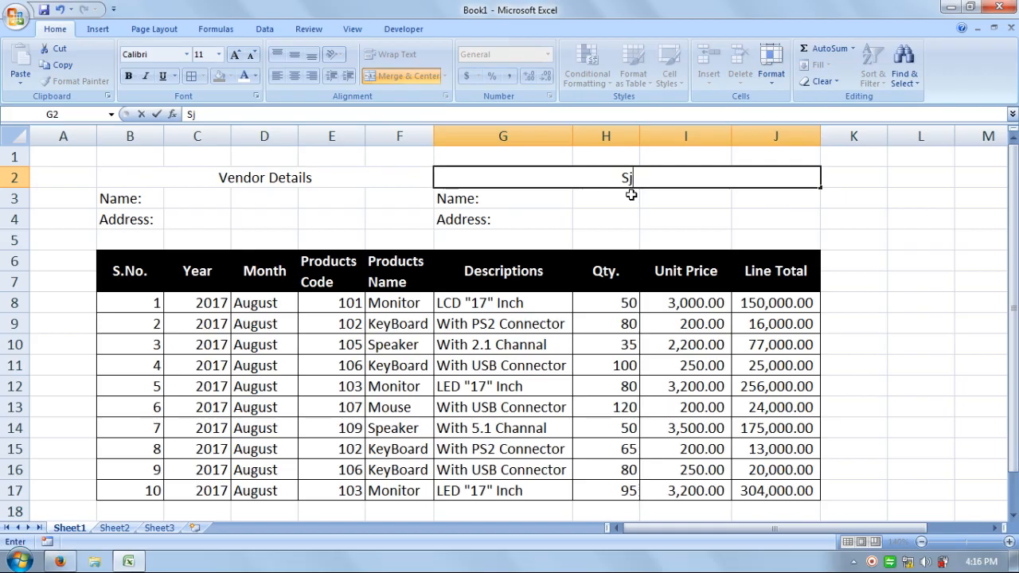
pyautogui.write('hipping Details')
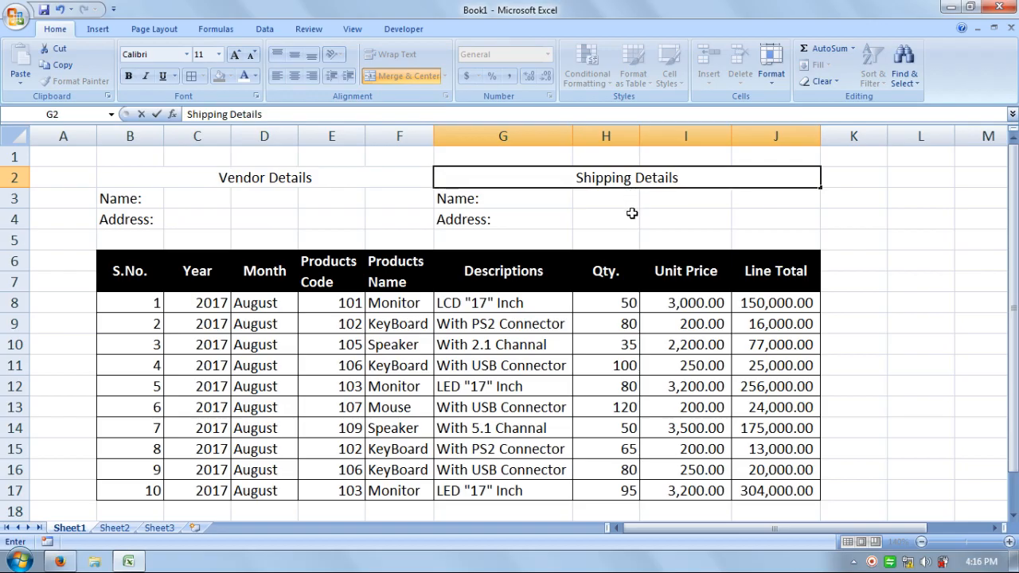
pyautogui.click(631, 213)
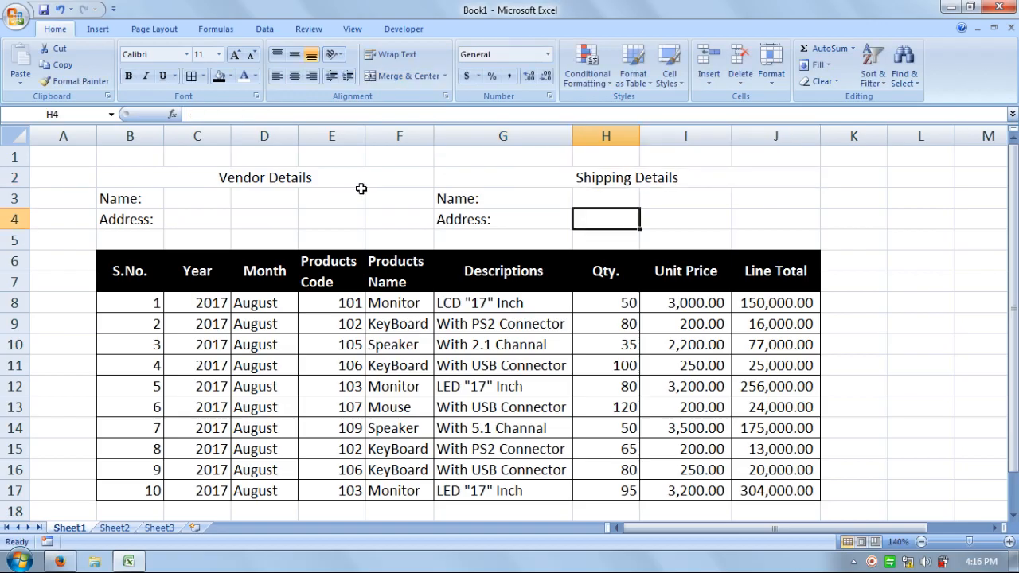
# Format the Vendor Details and Shipping Details headings with a black fill and bold white text
pyautogui.click(357, 179)
pyautogui.click(219, 76)
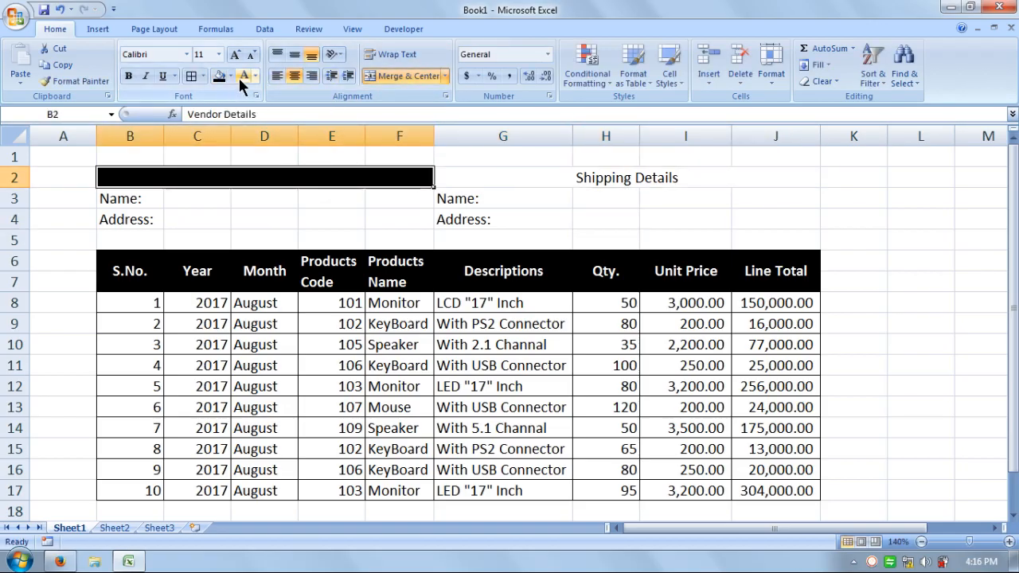
pyautogui.click(243, 75)
pyautogui.click(128, 76)
pyautogui.click(471, 166)
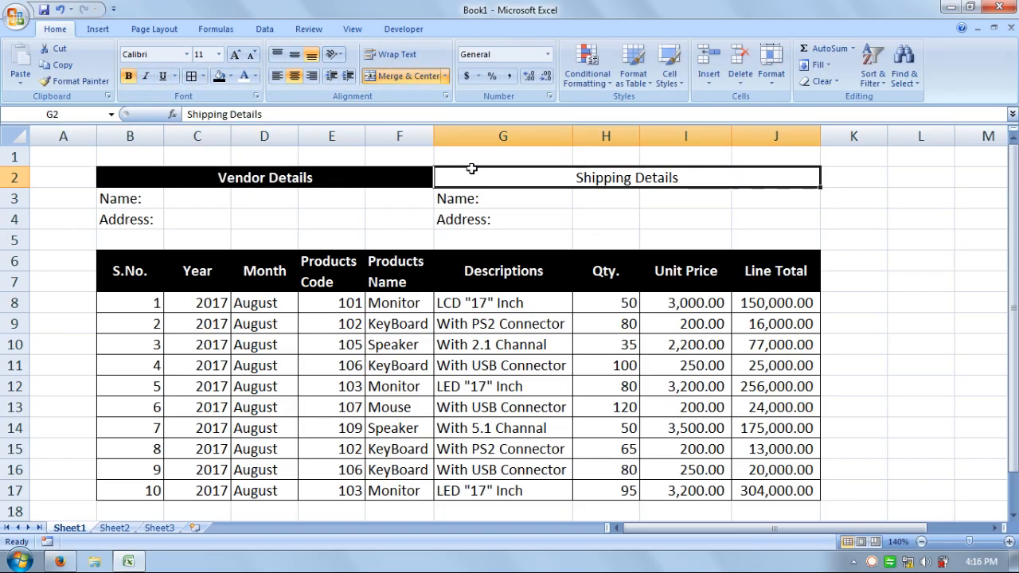
pyautogui.click(216, 76)
pyautogui.click(128, 75)
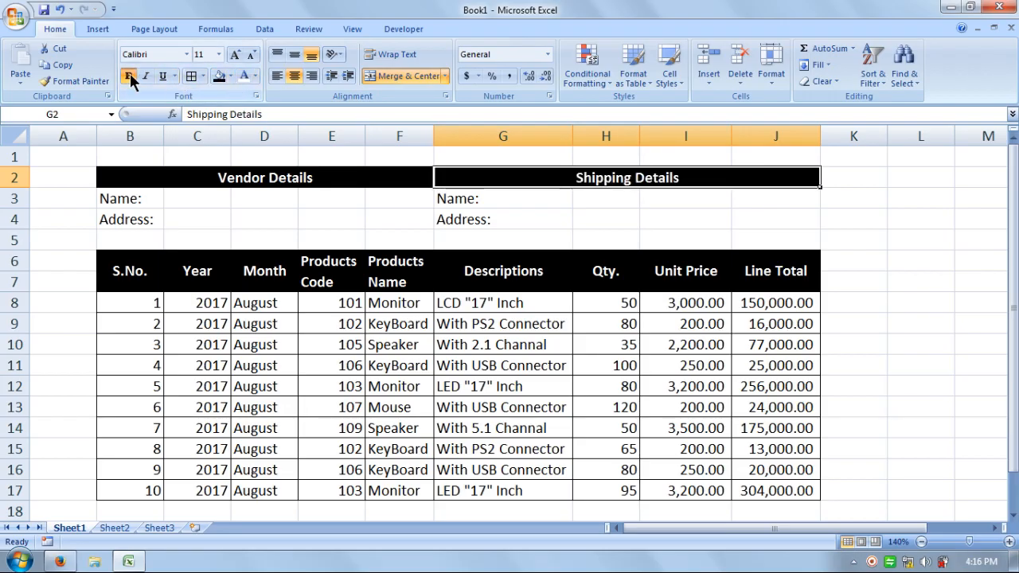
# Format the Name and Address label cells B3:B5 and G3:G5 with a black fill and bold white text
pyautogui.moveTo(154, 198); pyautogui.dragTo(145, 237)
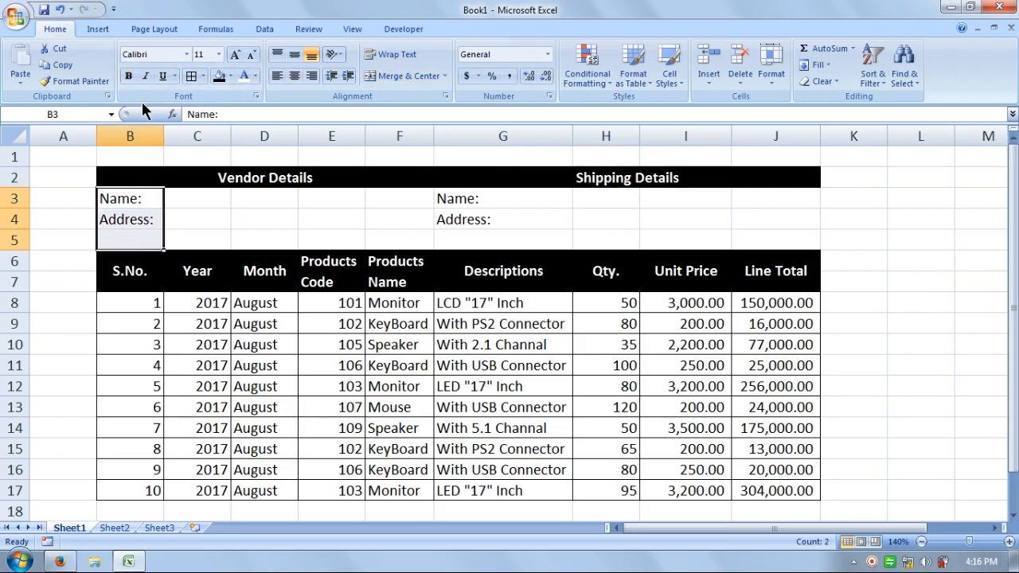
pyautogui.click(130, 77)
pyautogui.click(219, 77)
pyautogui.click(244, 76)
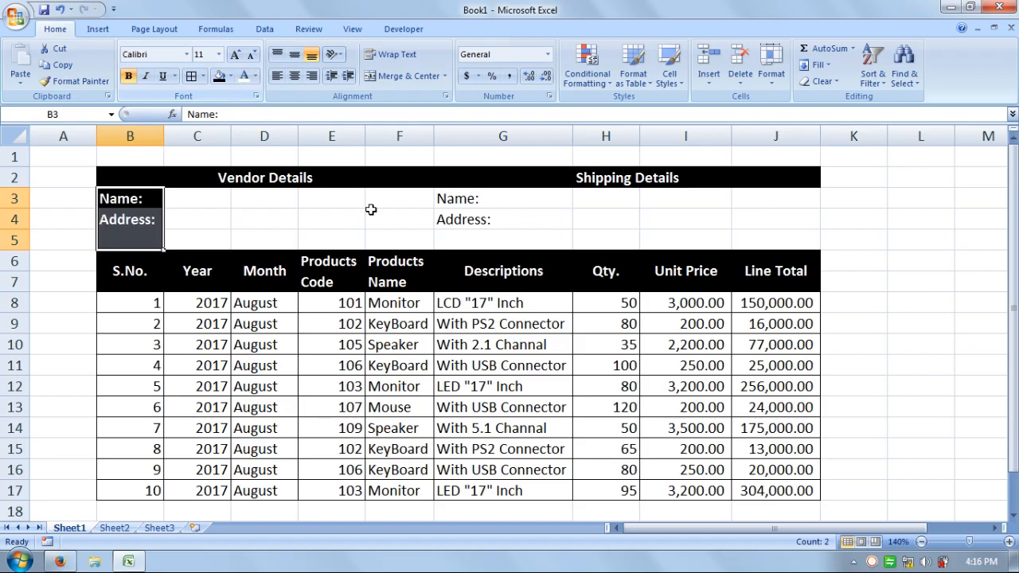
pyautogui.moveTo(440, 196); pyautogui.dragTo(448, 246)
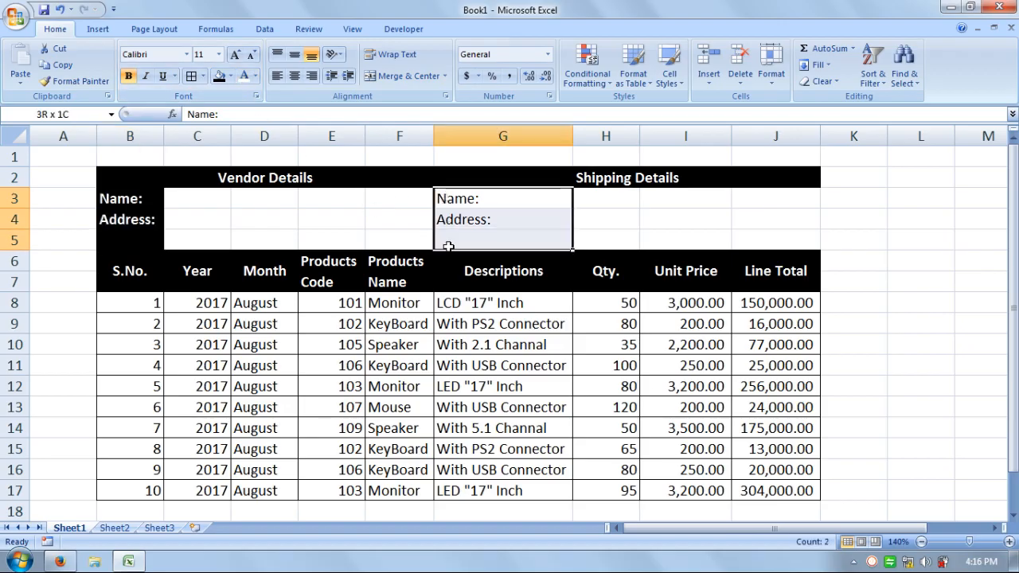
pyautogui.click(216, 76)
pyautogui.click(243, 78)
pyautogui.click(130, 77)
pyautogui.click(635, 232)
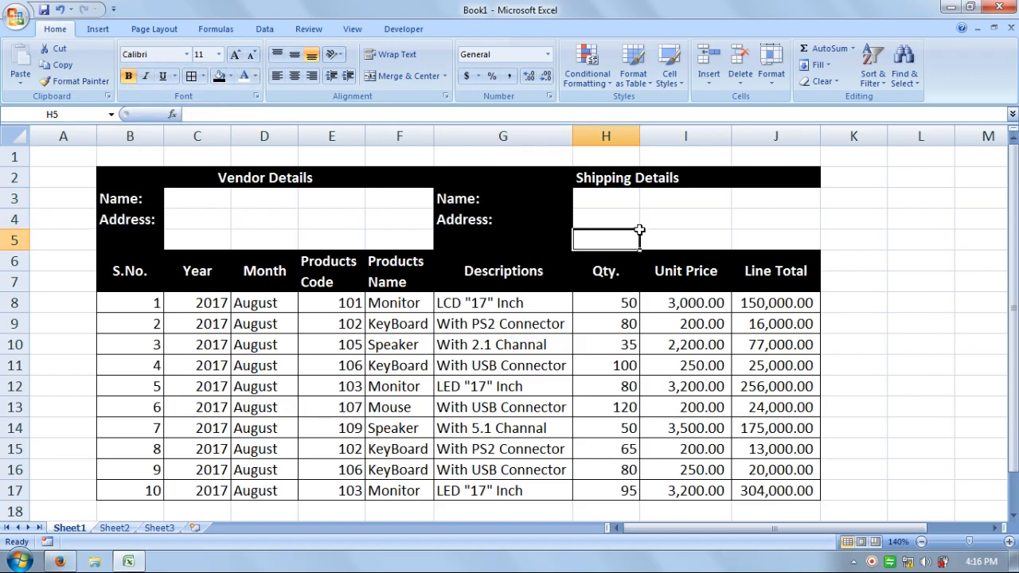
# Merge and center C3:F3 and try to copy its formatting onto the two rows below with Format Painter
pyautogui.moveTo(210, 203); pyautogui.dragTo(380, 199)
pyautogui.click(405, 76)
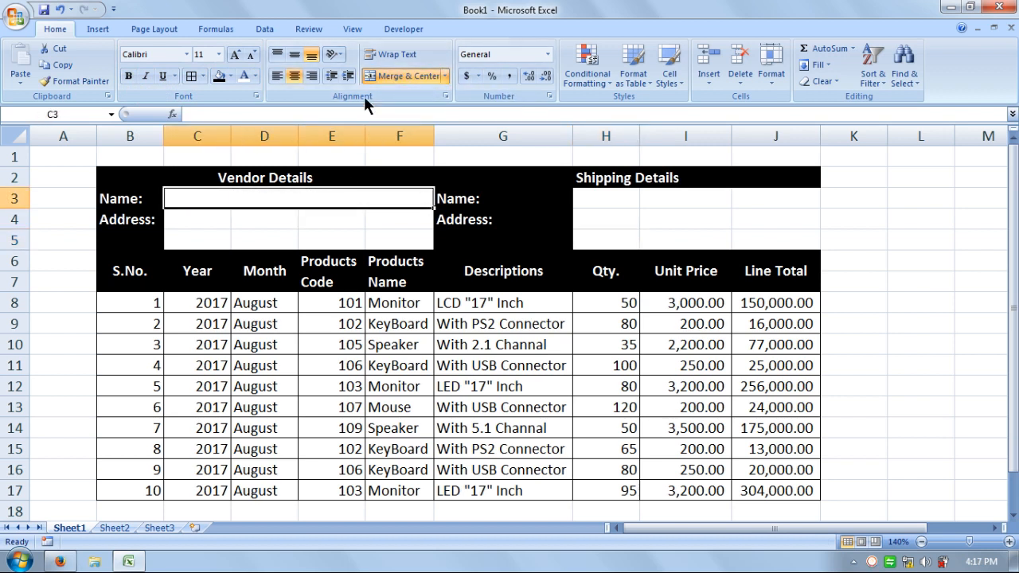
pyautogui.click(86, 77)
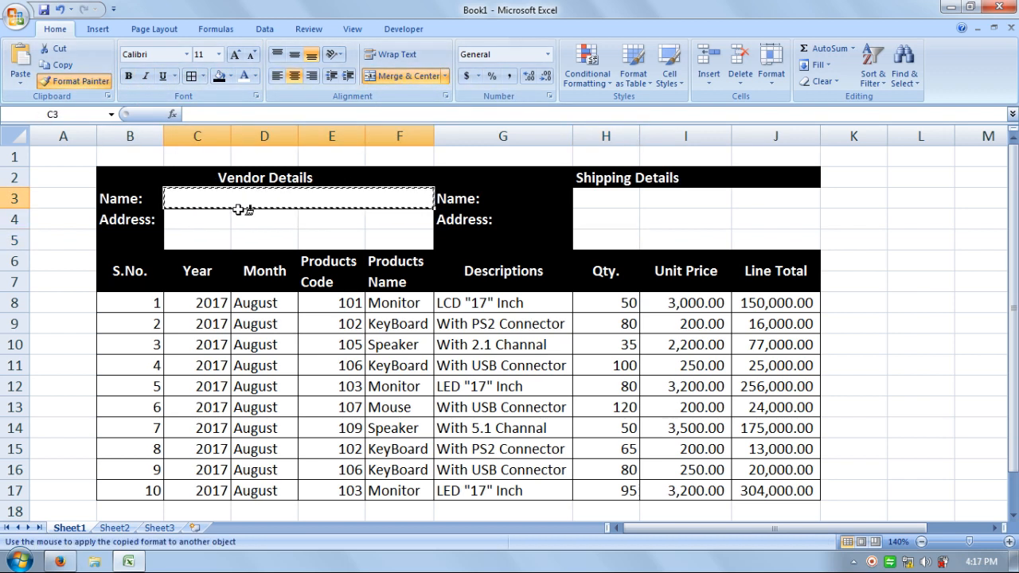
pyautogui.moveTo(246, 208)
pyautogui.mouseDown()
pyautogui.moveTo(239, 230)
pyautogui.moveTo(381, 237)
pyautogui.mouseUp()
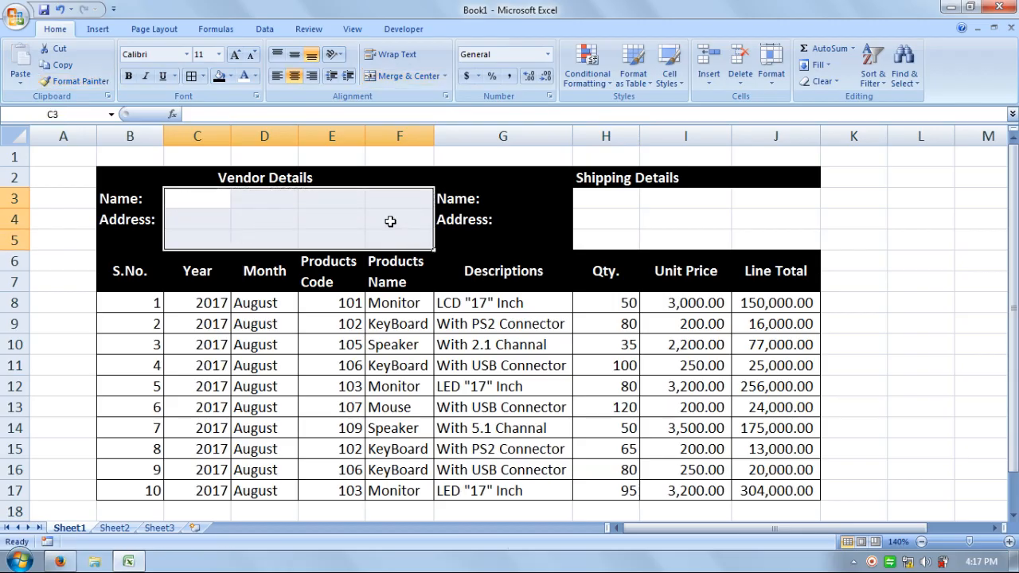
pyautogui.click(390, 221)
# Merge and center the vendor entry cells row by row: C3:F3, C4:F4 and C5:F5
pyautogui.moveTo(215, 198); pyautogui.dragTo(379, 198)
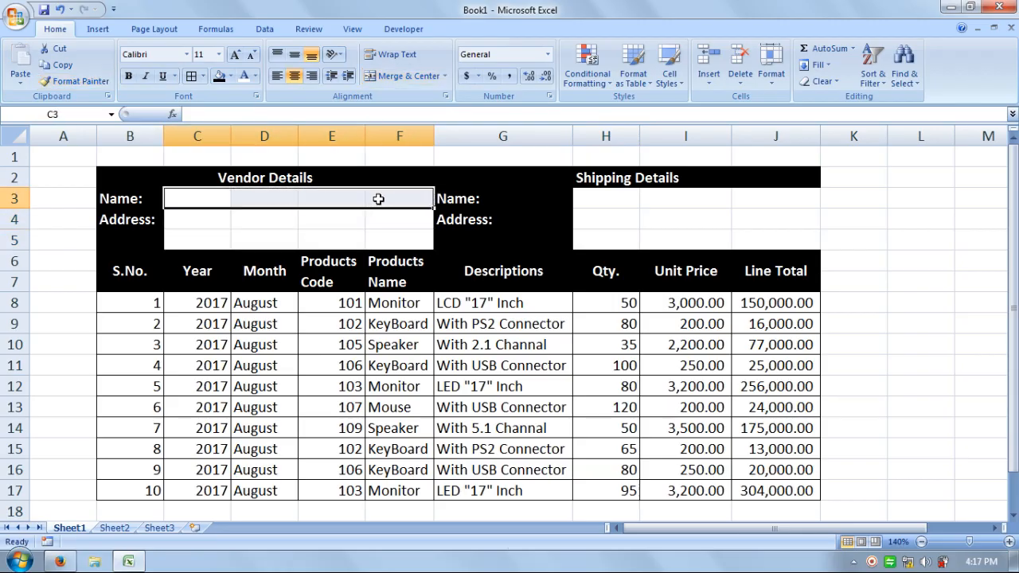
pyautogui.hotkey('ctrl', 'c')
pyautogui.click(362, 226)
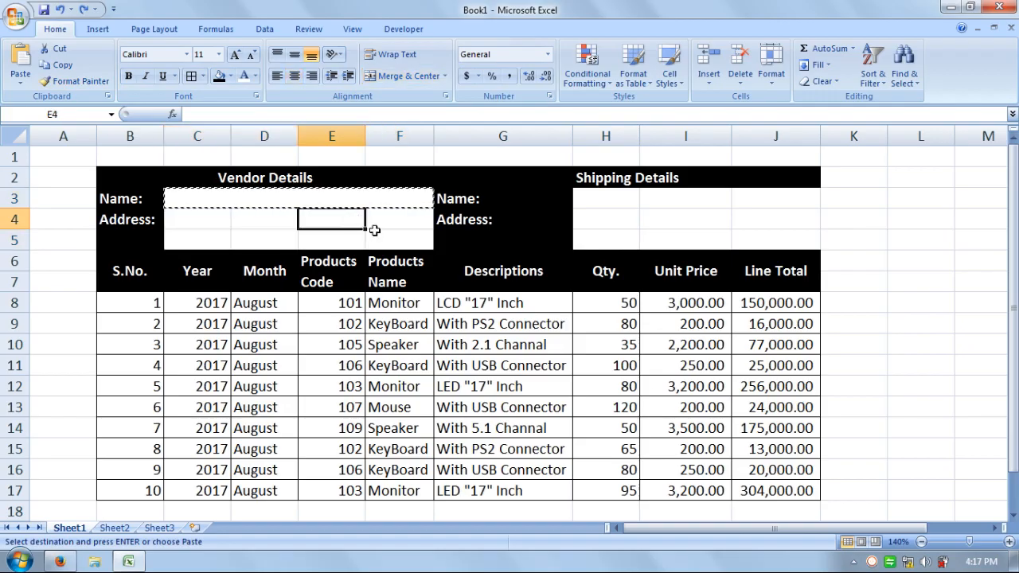
pyautogui.moveTo(388, 226); pyautogui.dragTo(210, 220)
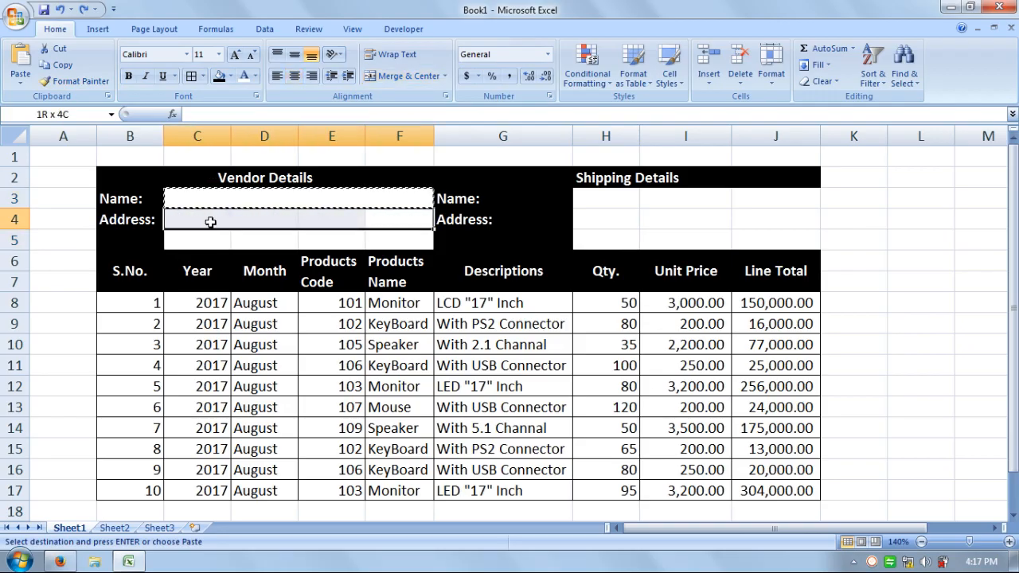
pyautogui.click(406, 75)
pyautogui.moveTo(402, 237); pyautogui.dragTo(228, 241)
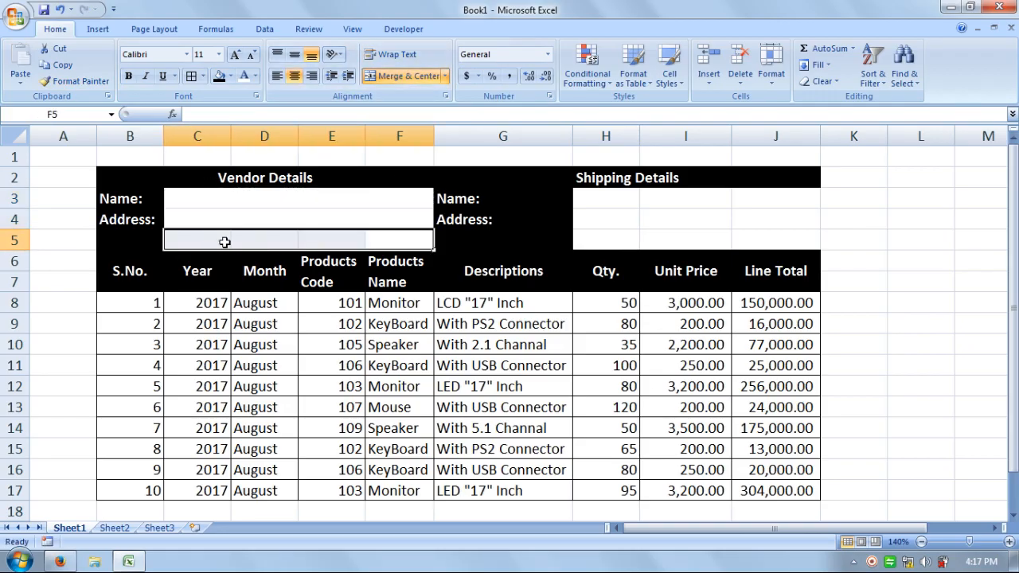
pyautogui.click(383, 78)
# Merge and center the shipping entry cells row by row: H3:J3, H4:J4 and H5:J5
pyautogui.moveTo(588, 198); pyautogui.dragTo(750, 197)
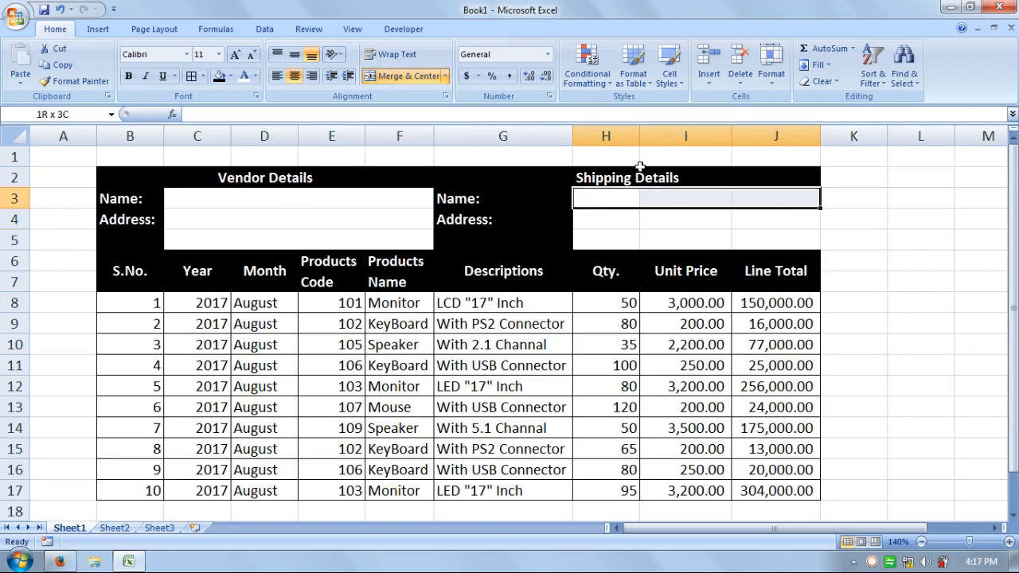
pyautogui.click(376, 74)
pyautogui.moveTo(590, 222); pyautogui.dragTo(754, 221)
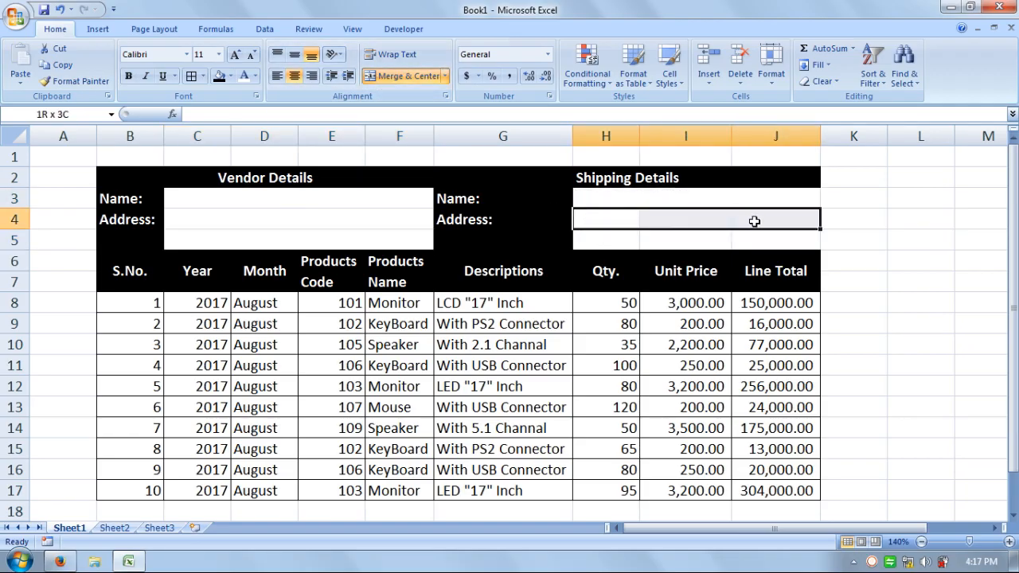
pyautogui.click(406, 77)
pyautogui.moveTo(602, 242); pyautogui.dragTo(785, 239)
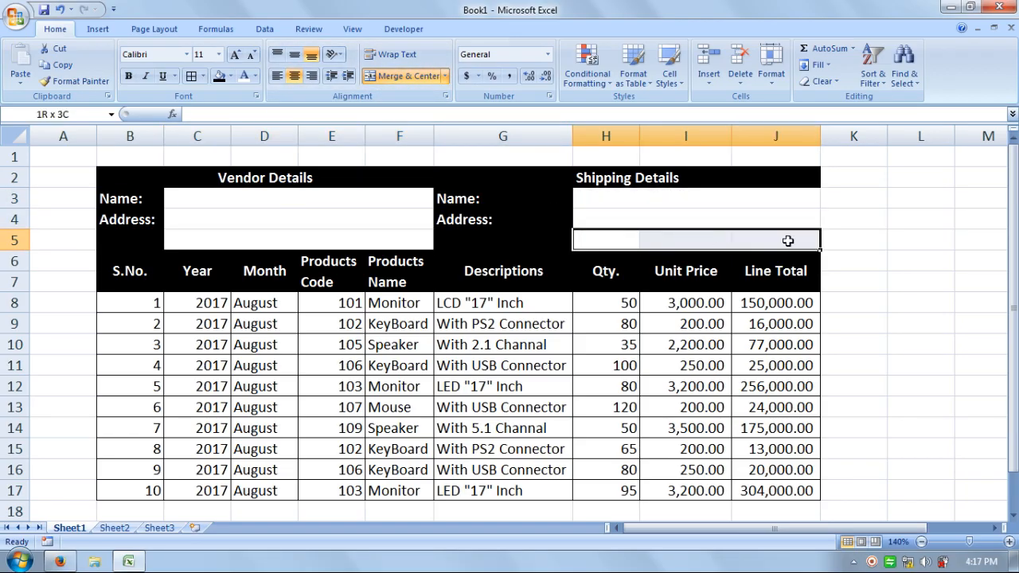
pyautogui.click(410, 77)
# Apply All Borders to the detail blocks and table header in B2:J7
pyautogui.moveTo(215, 179); pyautogui.dragTo(592, 271)
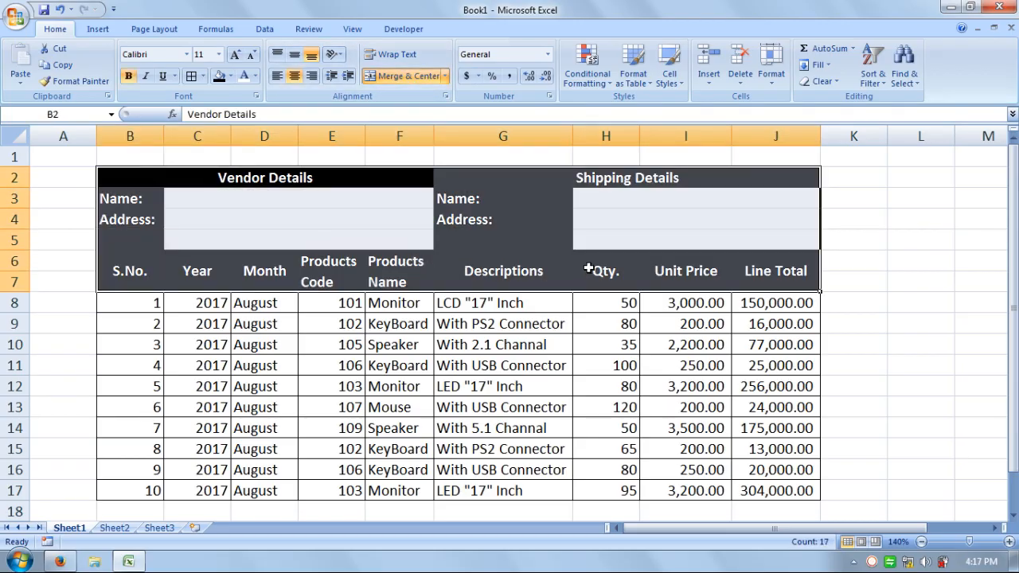
pyautogui.click(203, 75)
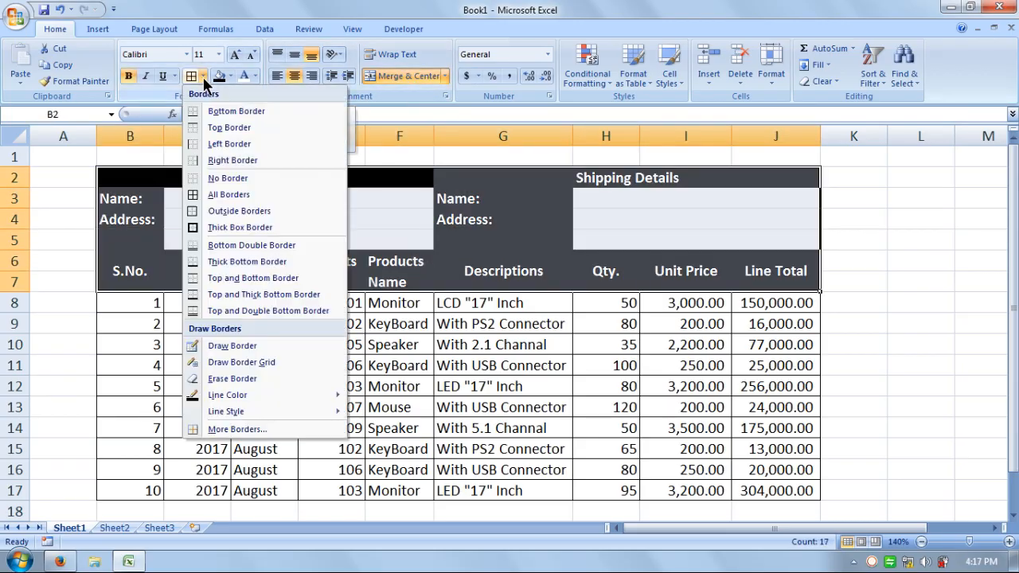
pyautogui.click(204, 191)
pyautogui.click(836, 257)
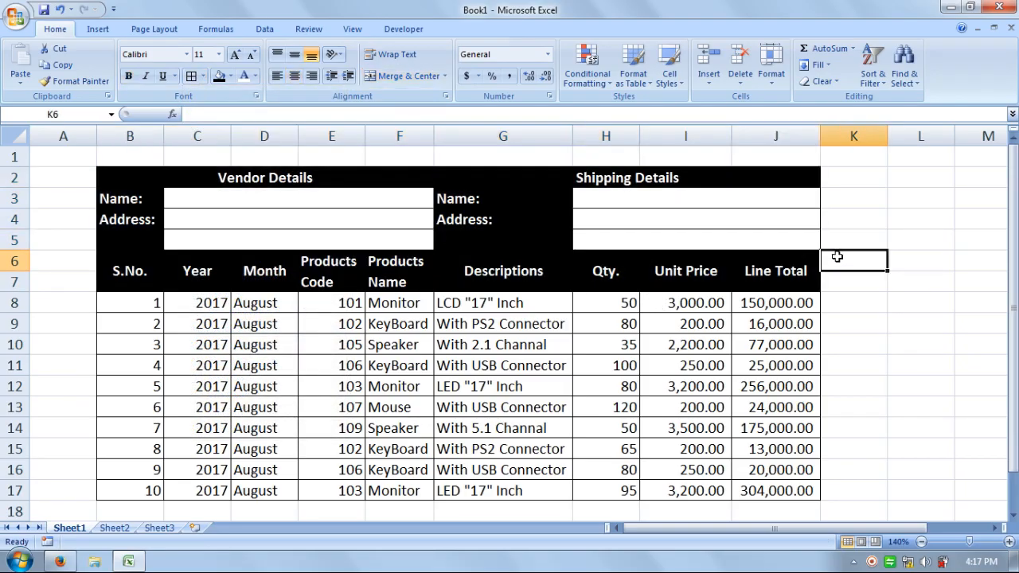
pyautogui.click(24, 157)
pyautogui.rightClick(25, 157)
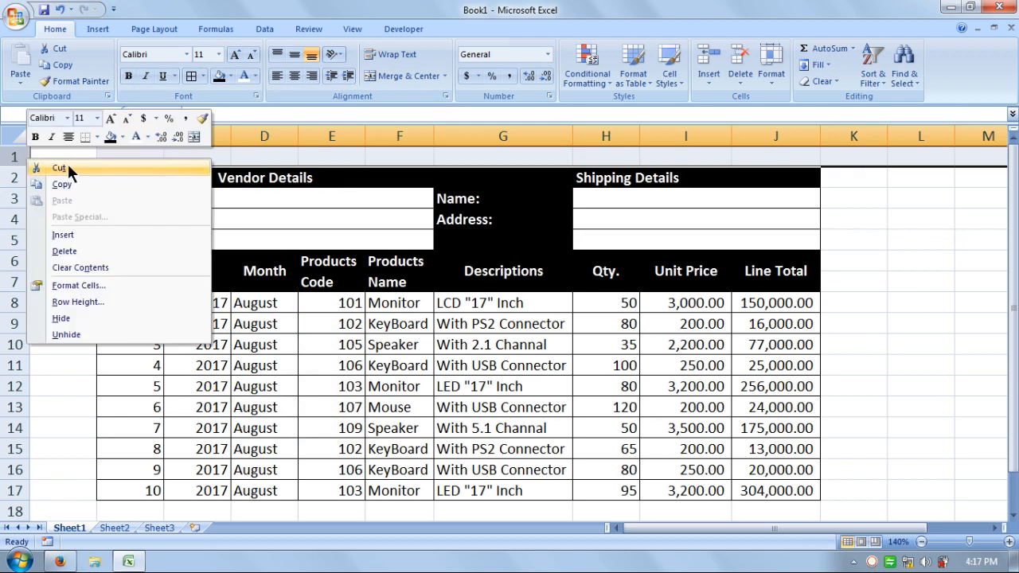
pyautogui.press('Escape')
# Insert three new sheet rows at row 1, above the detail blocks
pyautogui.click(77, 160)
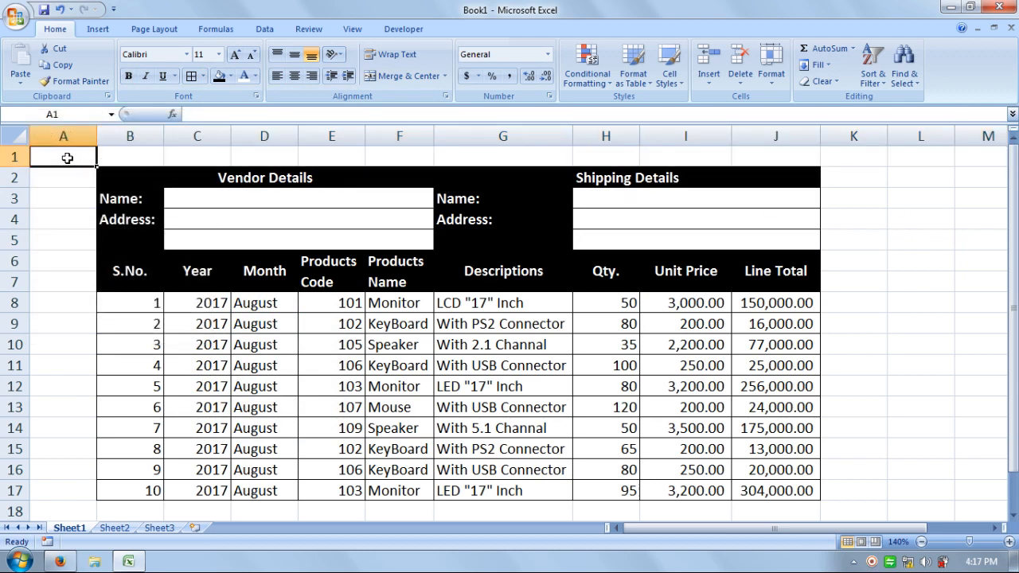
pyautogui.click(706, 81)
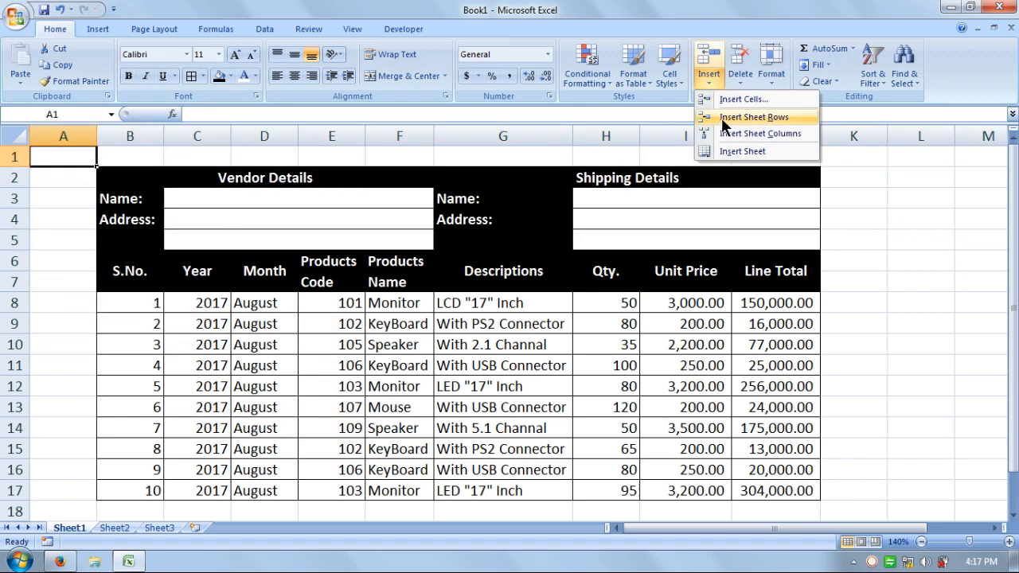
pyautogui.click(722, 118)
pyautogui.click(707, 80)
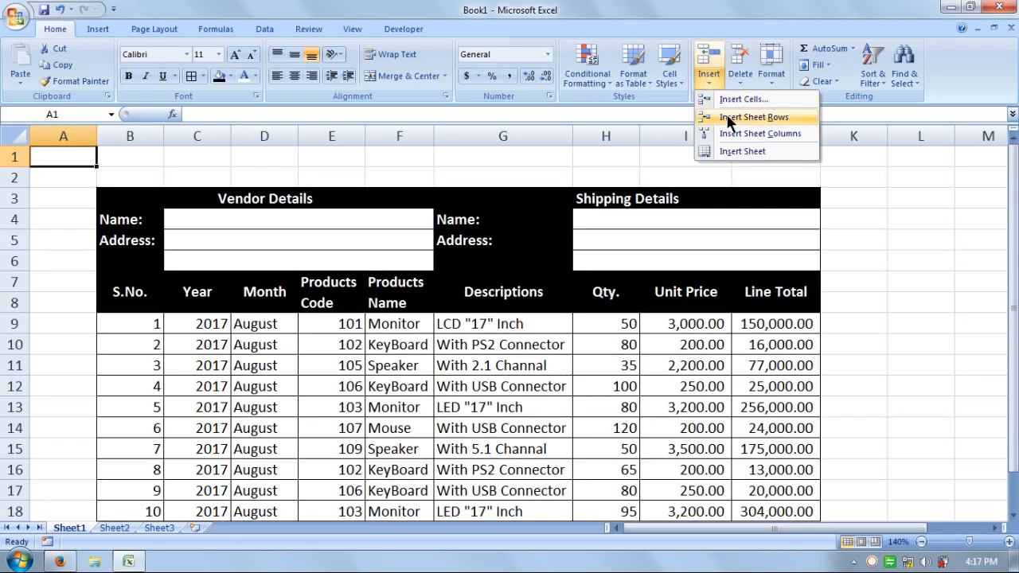
pyautogui.click(732, 118)
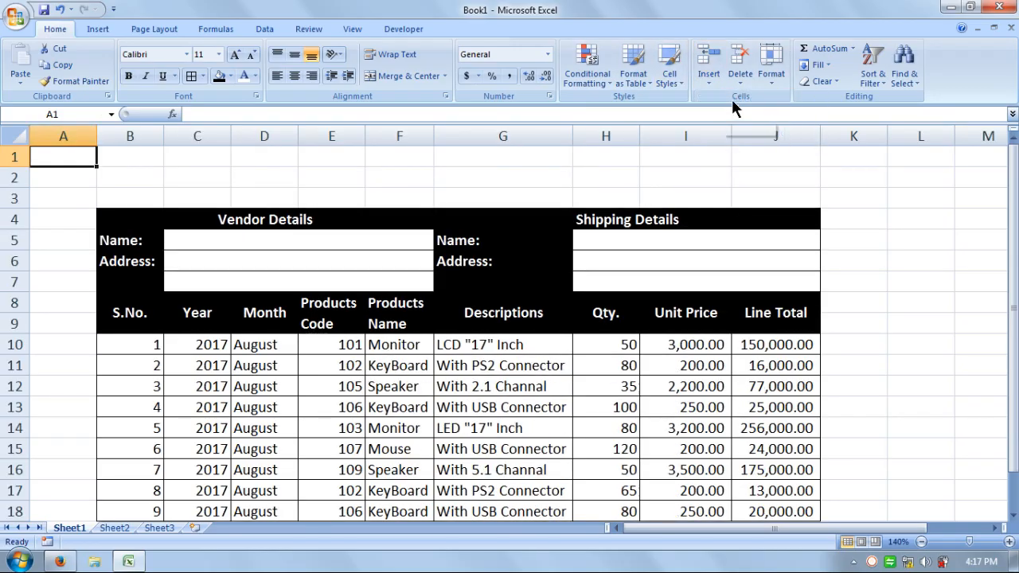
pyautogui.click(707, 83)
pyautogui.click(722, 118)
pyautogui.click(835, 260)
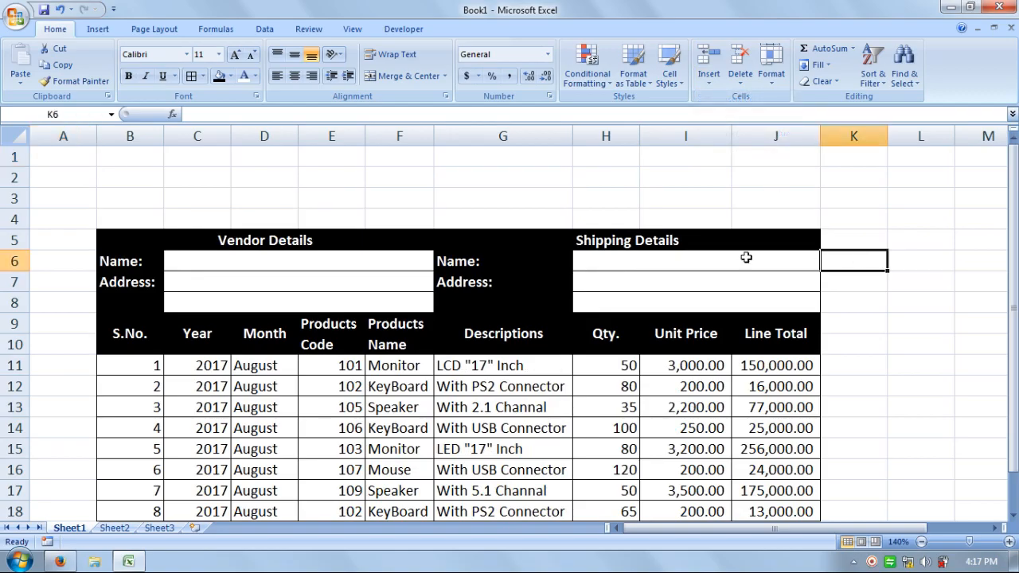
# Merge and center B2:J3 above the detail blocks and enter the title DRAFT PURCHASE ORDER ELECTRONIC PRODUCTS
pyautogui.moveTo(130, 174); pyautogui.dragTo(768, 202)
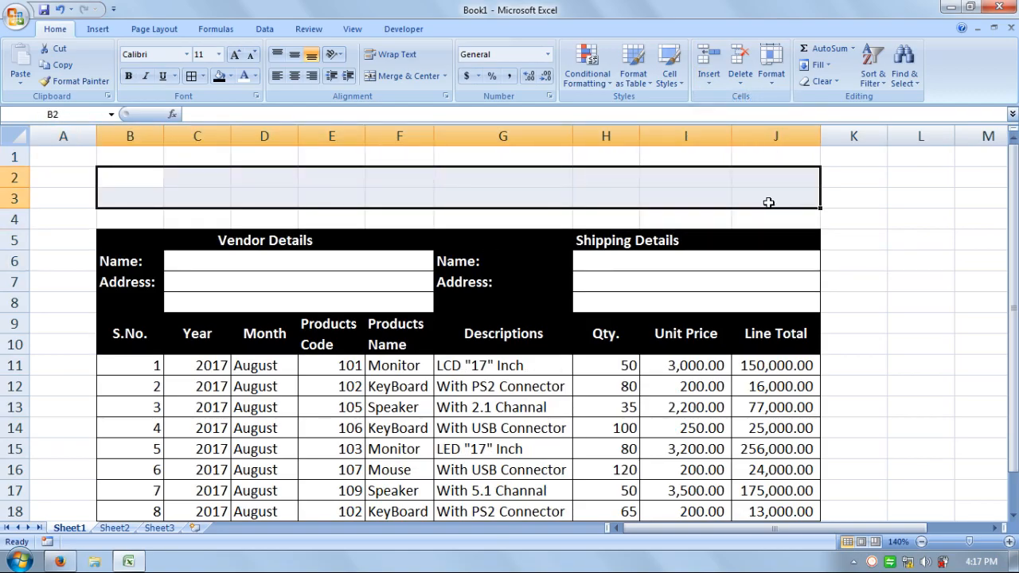
pyautogui.click(402, 75)
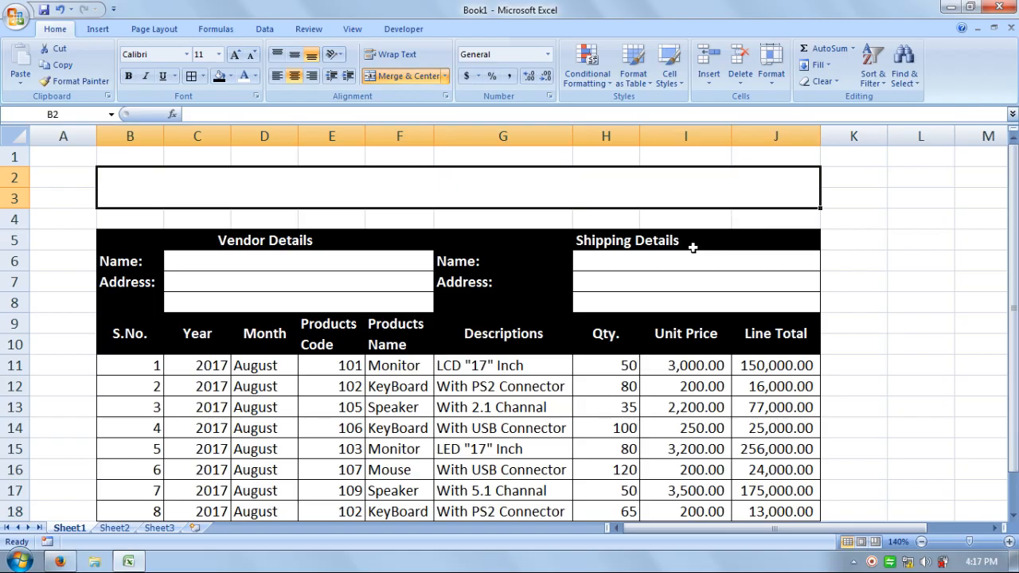
pyautogui.write('DRAFT PU')
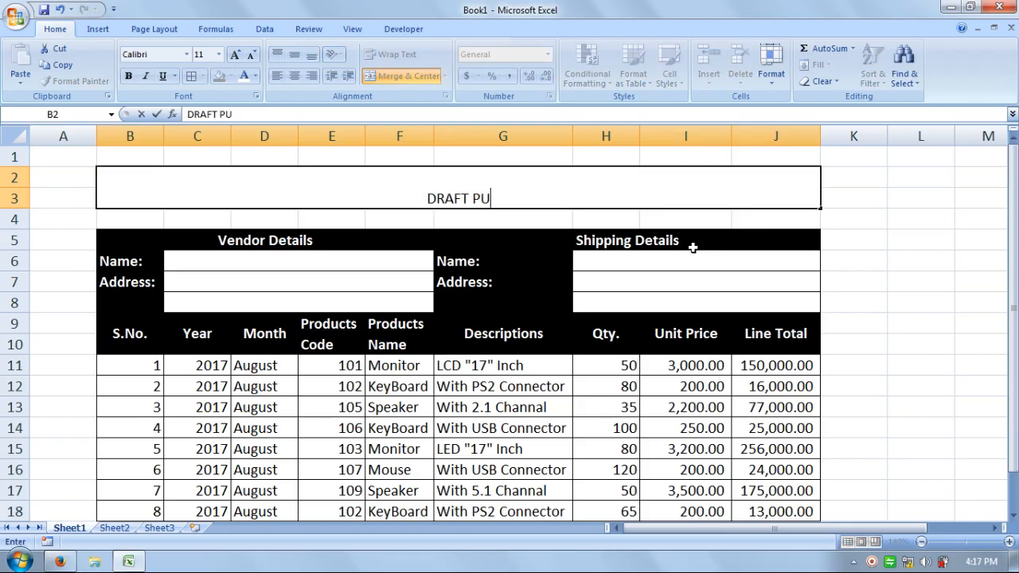
pyautogui.write('RCHASE ORDER')
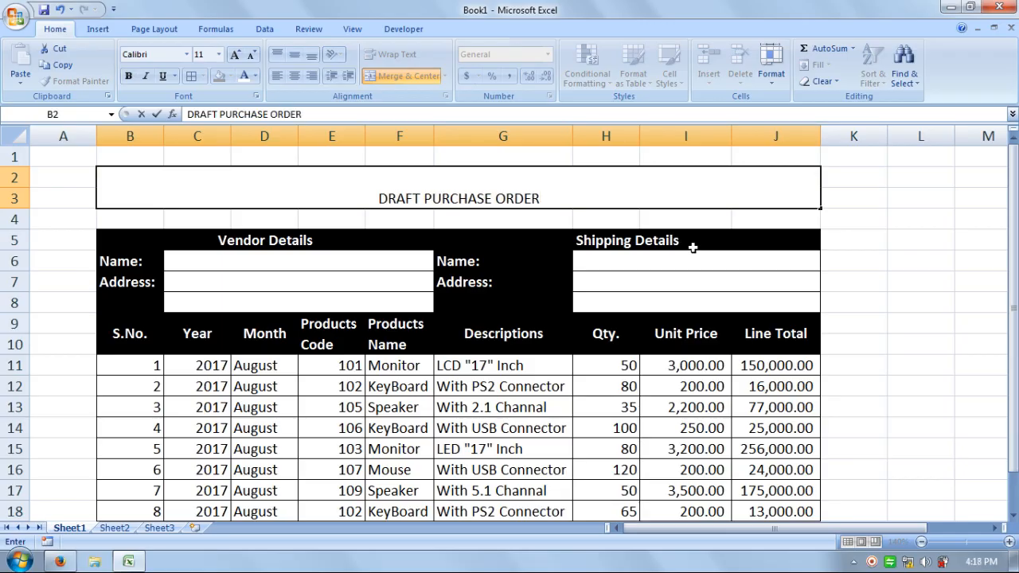
pyautogui.write(' EL')
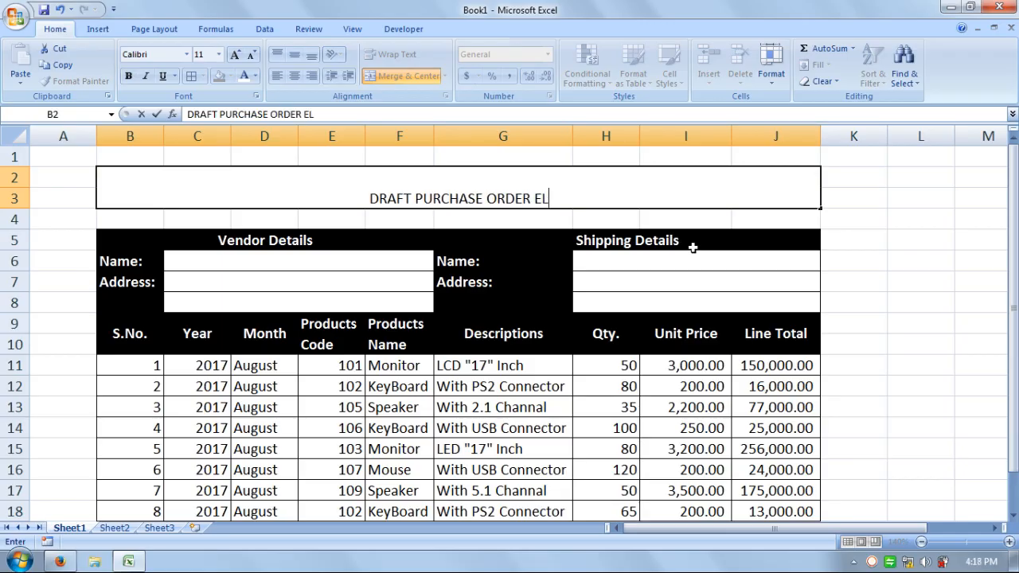
pyautogui.write('ECTRON')
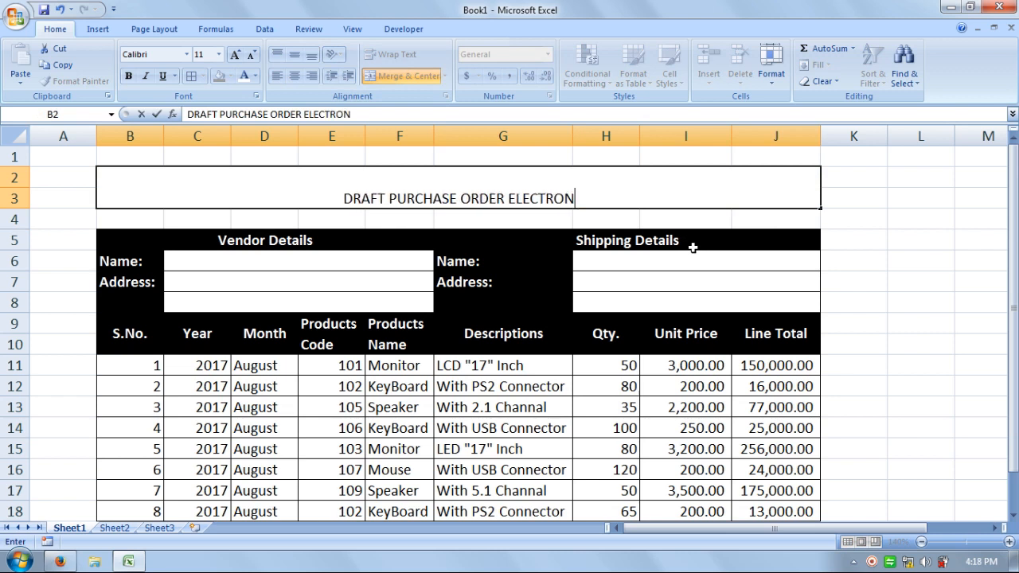
pyautogui.write('IC PR')
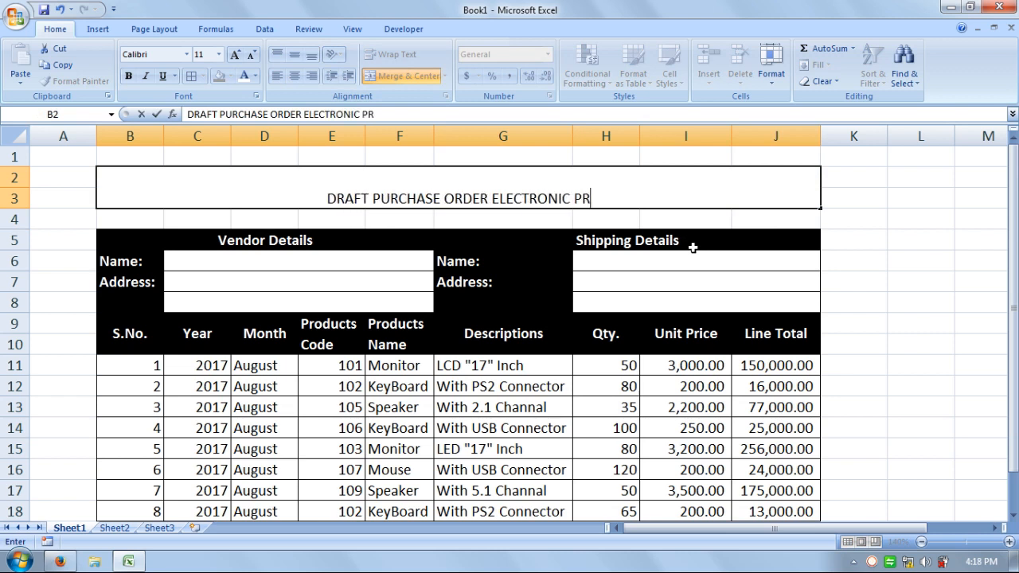
pyautogui.write('ODUCTS')
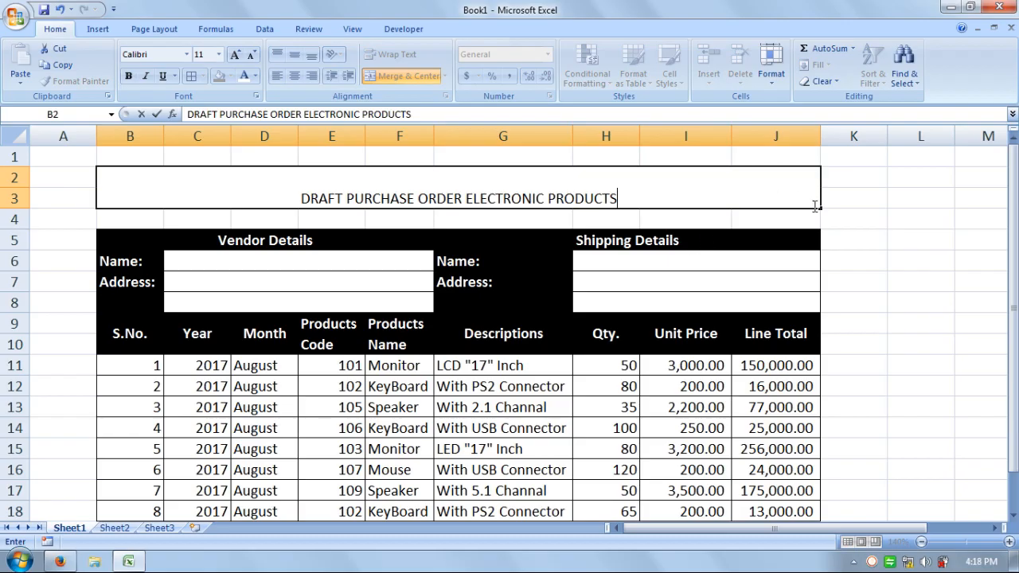
pyautogui.click(890, 258)
# Middle-align the merged title vertically and enlarge its font to 20 pt
pyautogui.click(519, 177)
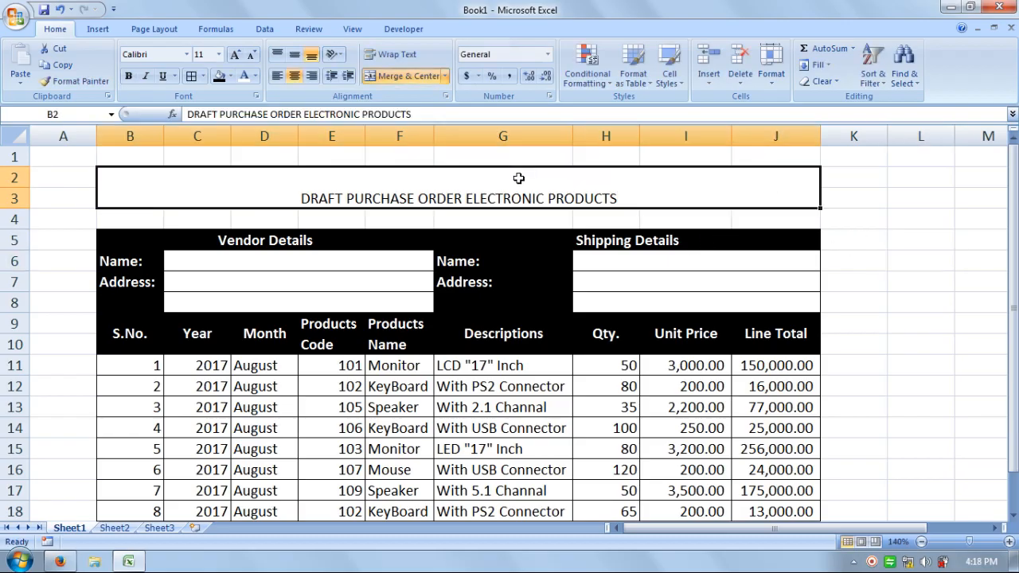
pyautogui.click(301, 56)
pyautogui.click(235, 56)
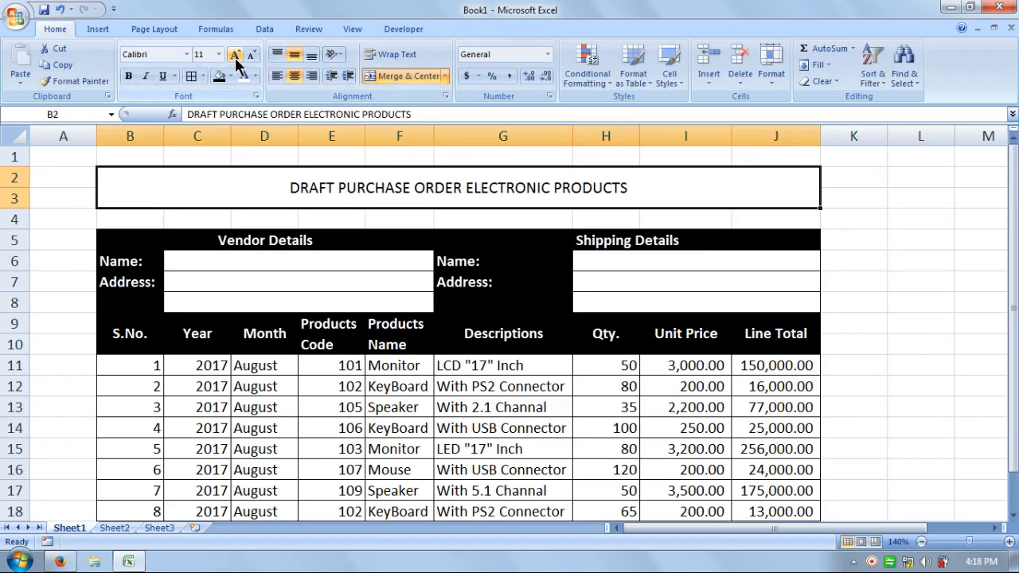
pyautogui.click(236, 56)
pyautogui.click(236, 56)
pyautogui.click(235, 56)
pyautogui.click(235, 56)
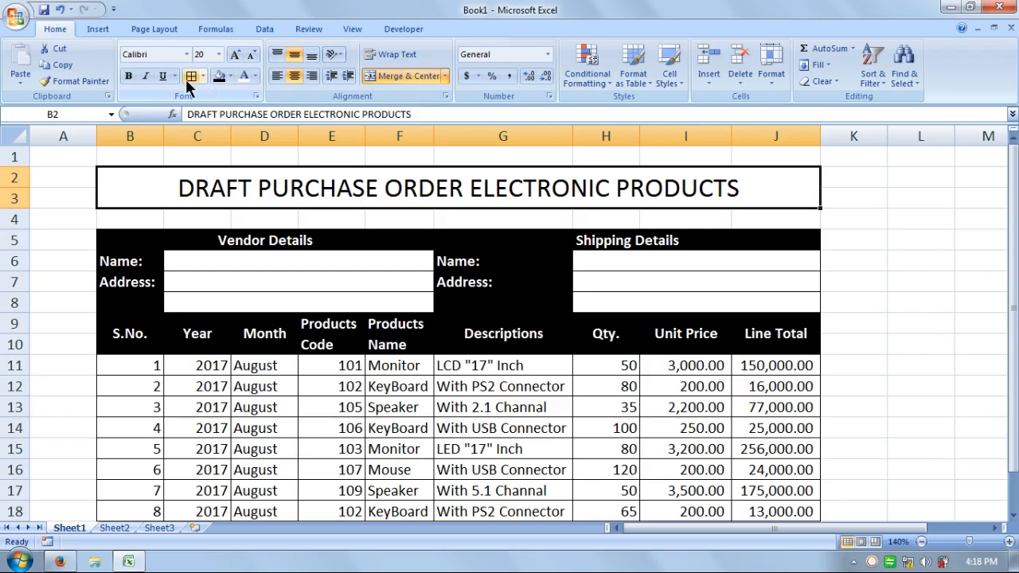
# Format the title as bold 22 pt white text on a black fill
pyautogui.click(128, 77)
pyautogui.click(218, 77)
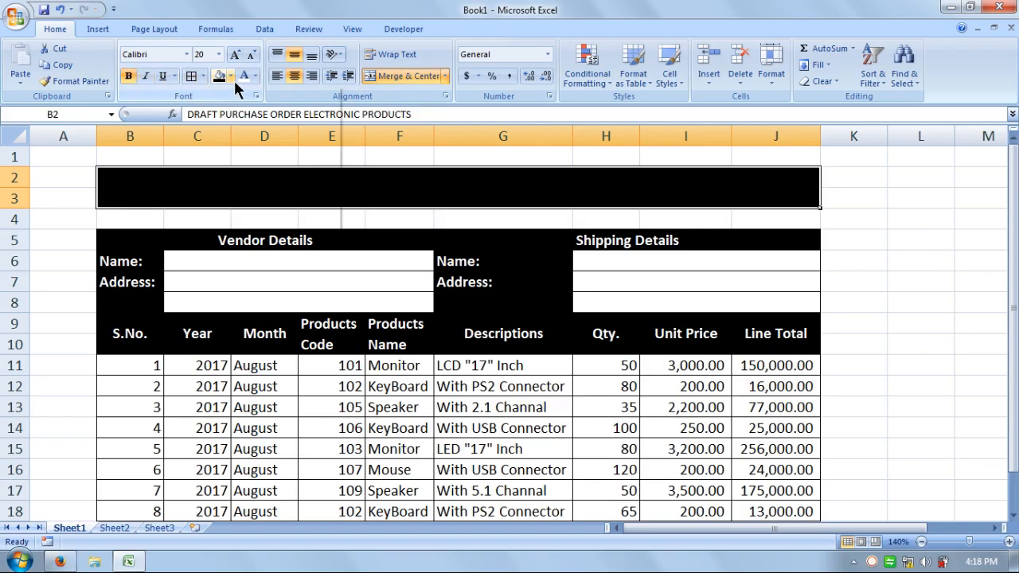
pyautogui.click(231, 76)
pyautogui.click(240, 78)
pyautogui.click(237, 57)
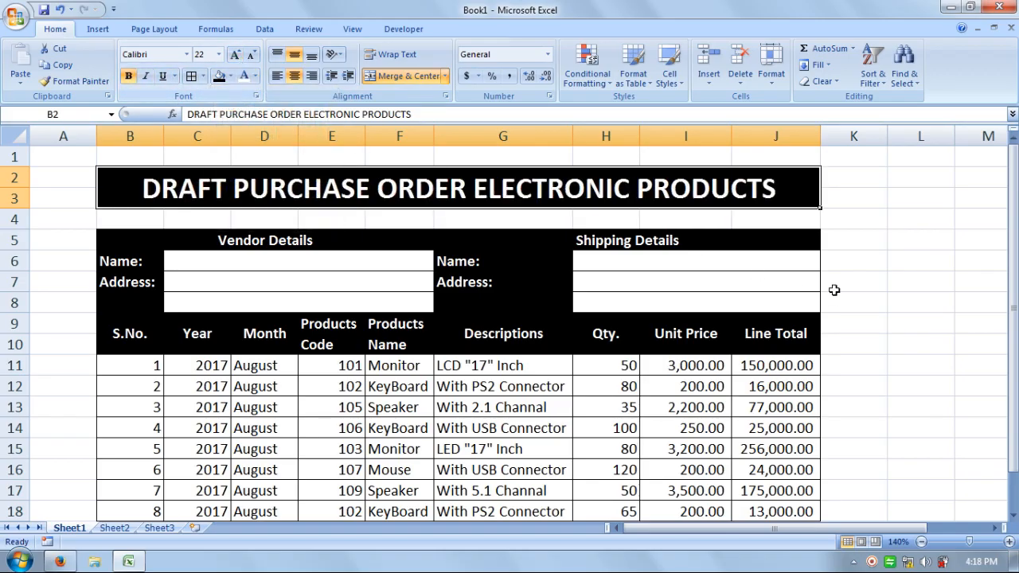
pyautogui.click(851, 289)
pyautogui.scroll(-2, 861, 327)
pyautogui.scroll(1, 860, 326)
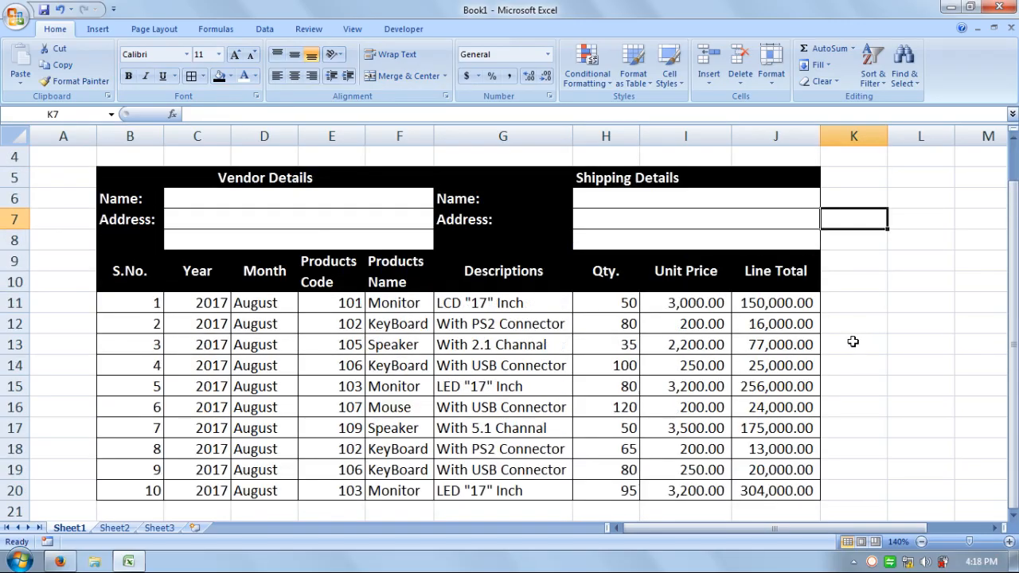
pyautogui.scroll(1, 524, 355)
pyautogui.click(918, 310)
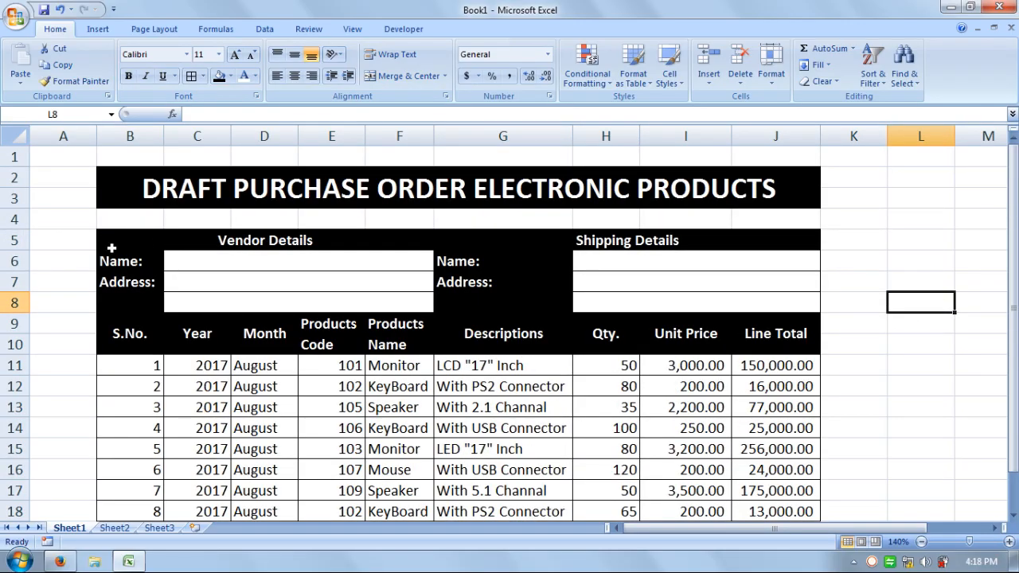
# Apply a Thick Box Border around the detail blocks and product table in B5:J20
pyautogui.moveTo(111, 248); pyautogui.dragTo(573, 491)
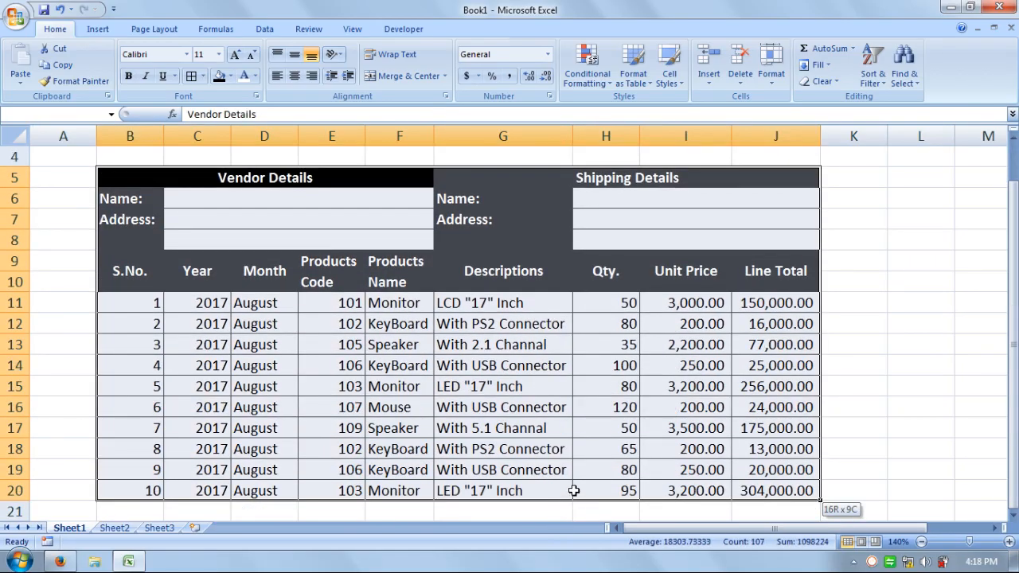
pyautogui.click(203, 75)
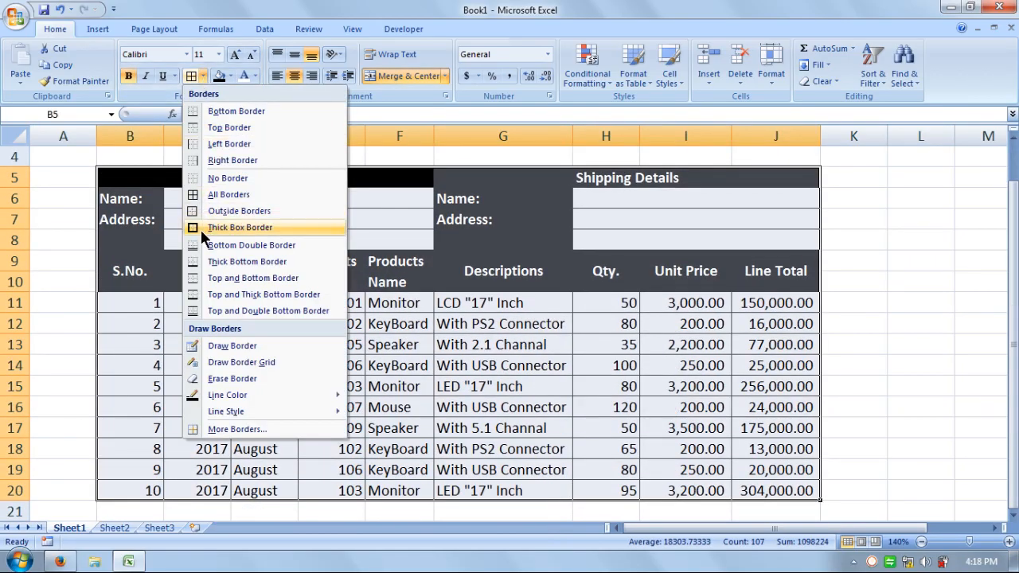
pyautogui.click(250, 226)
pyautogui.click(605, 366)
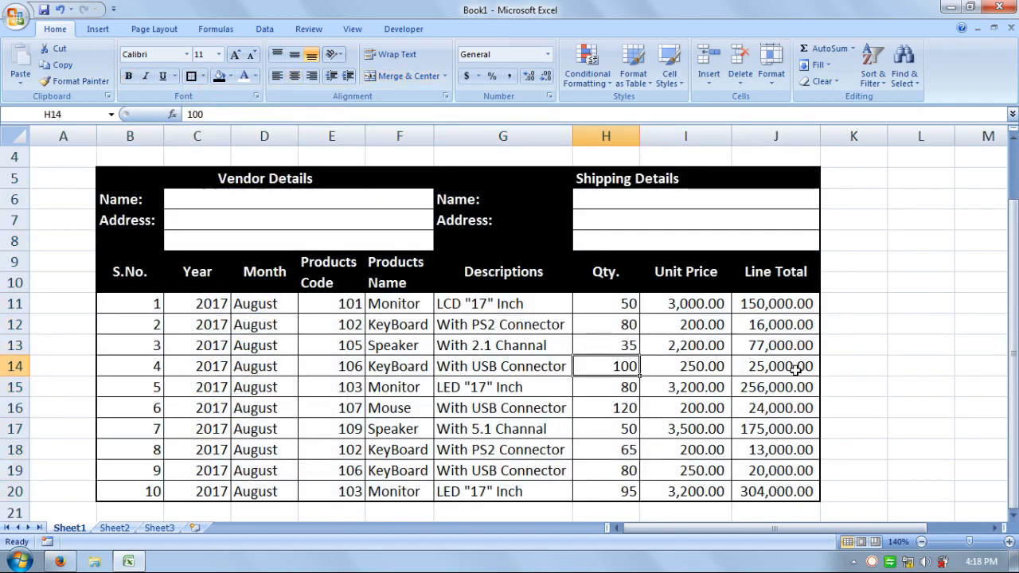
pyautogui.scroll(1, 833, 394)
pyautogui.scroll(-2, 776, 361)
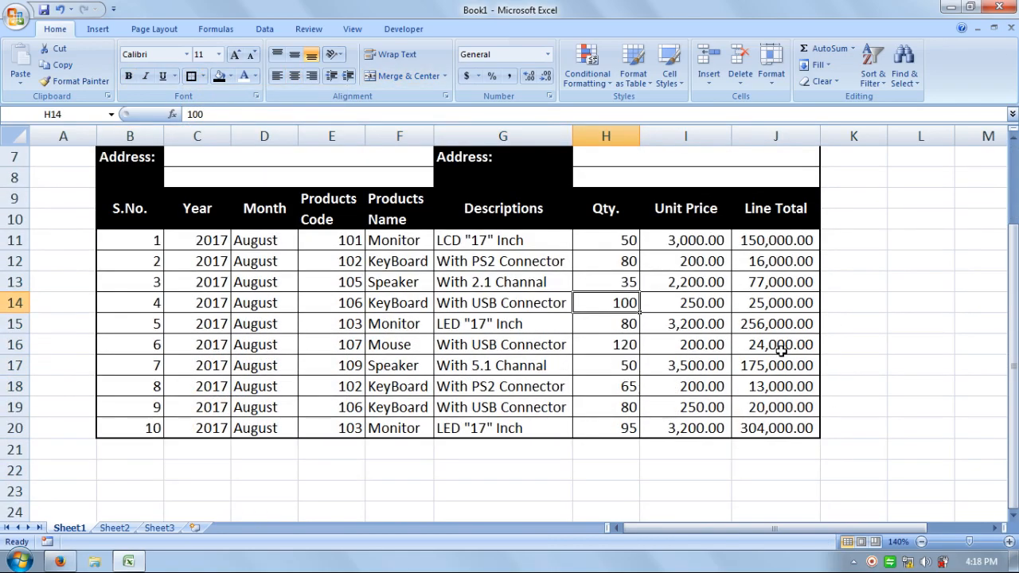
pyautogui.scroll(2, 776, 358)
pyautogui.click(409, 400)
# Center the product data in B11:J20 horizontally
pyautogui.scroll(-1, 409, 400)
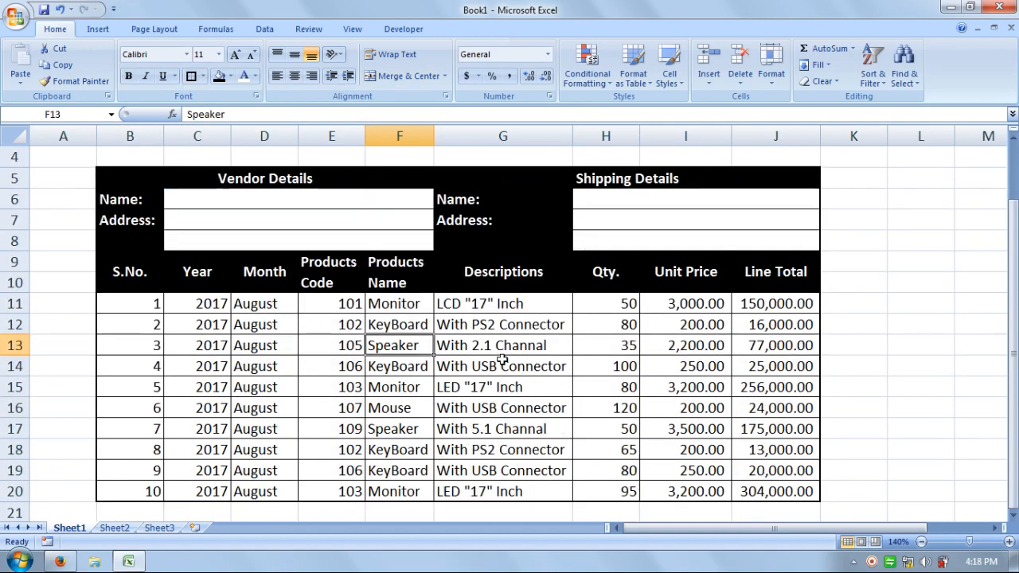
pyautogui.moveTo(136, 300); pyautogui.dragTo(732, 484)
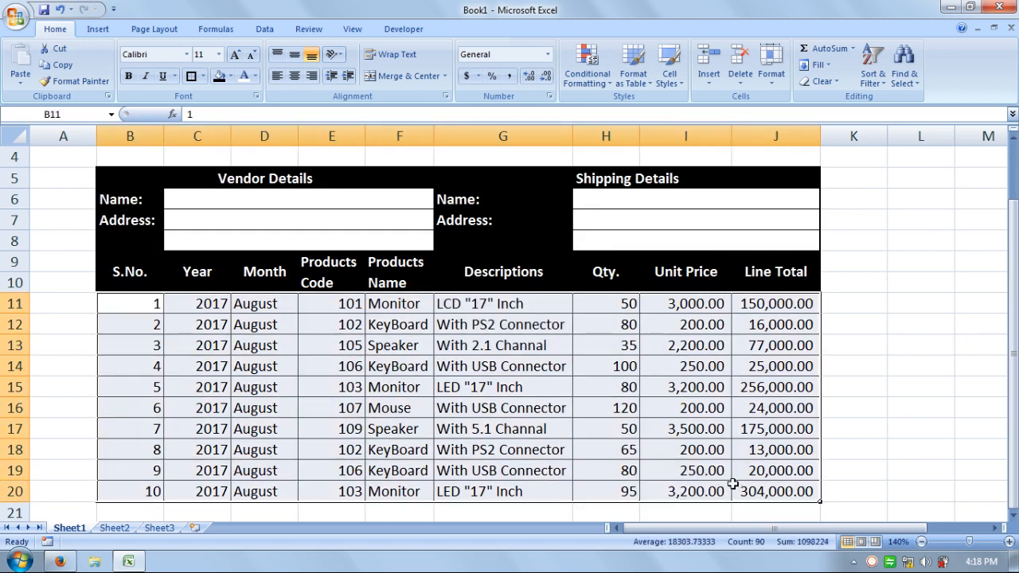
pyautogui.click(293, 78)
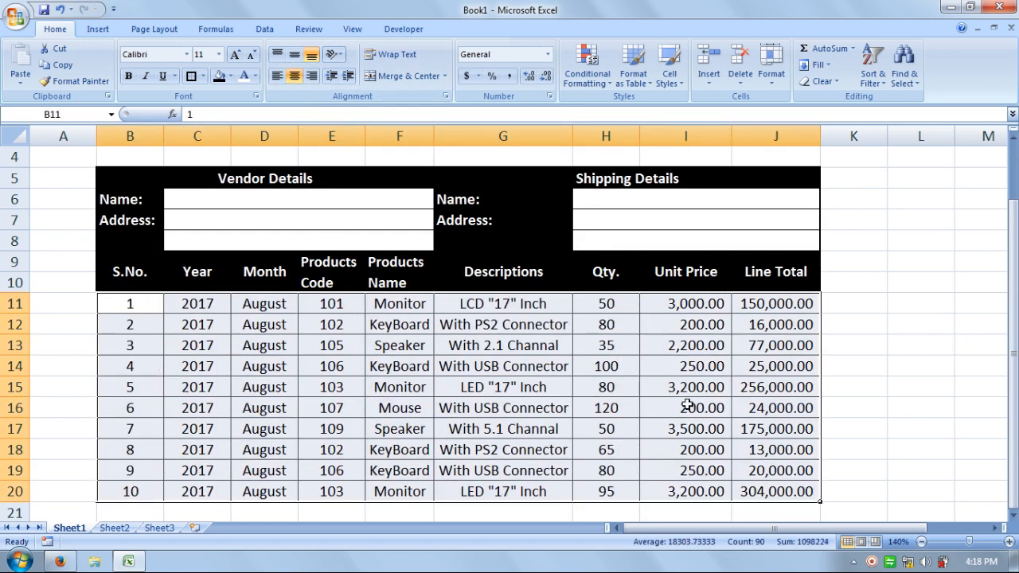
pyautogui.click(907, 430)
# Narrow the empty columns A and K on either side of the purchase order to slim margins
pyautogui.scroll(1, 548, 273)
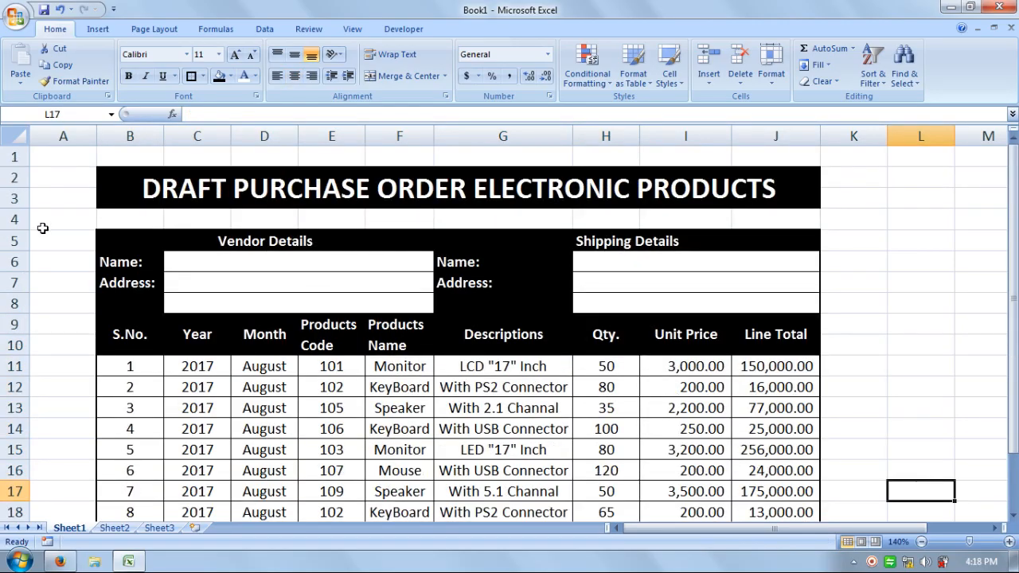
pyautogui.moveTo(96, 137); pyautogui.dragTo(49, 136)
pyautogui.moveTo(840, 136); pyautogui.dragTo(795, 141)
pyautogui.click(833, 298)
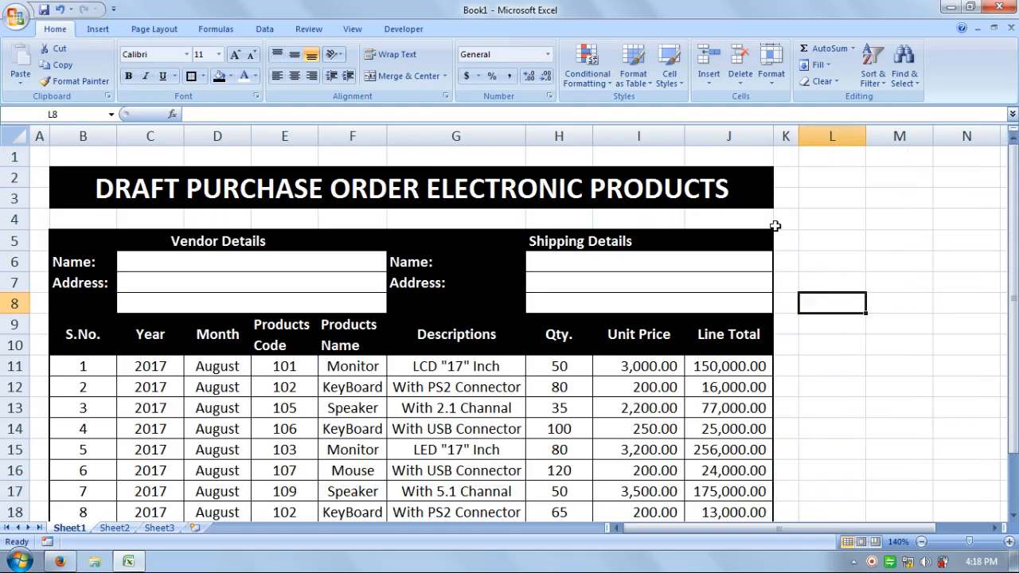
# Widen columns B through F, and resize the Descriptions and Qty. columns together to an equal, wider width
pyautogui.click(921, 542)
pyautogui.click(921, 542)
pyautogui.click(921, 541)
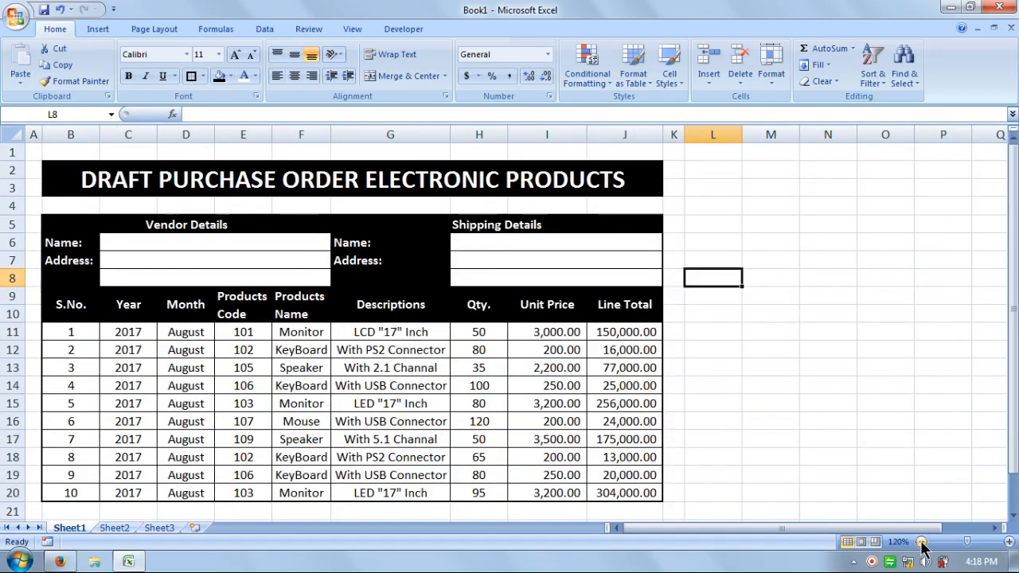
pyautogui.click(921, 541)
pyautogui.click(775, 416)
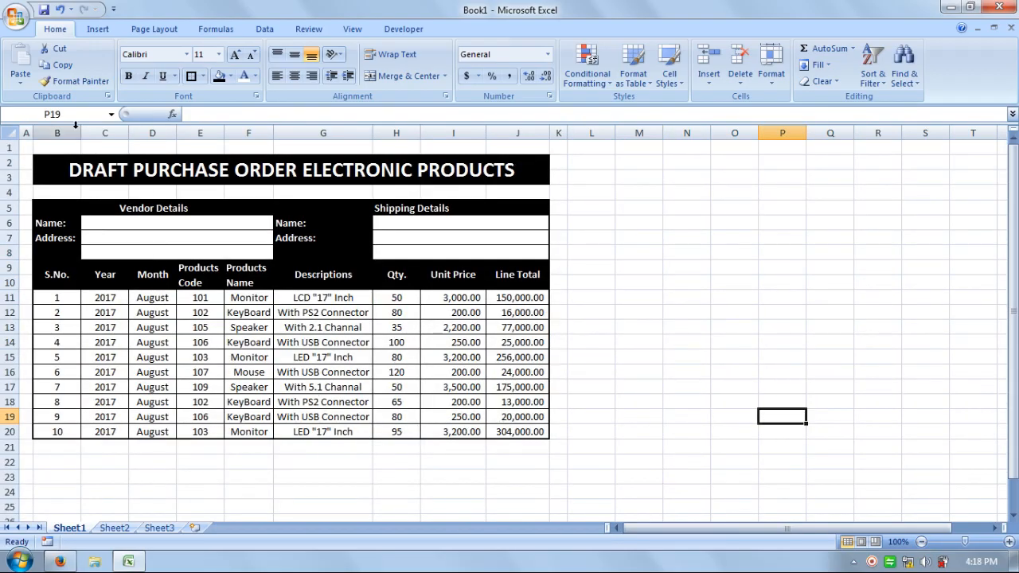
pyautogui.moveTo(81, 132); pyautogui.dragTo(399, 132)
pyautogui.moveTo(492, 129); pyautogui.dragTo(518, 134)
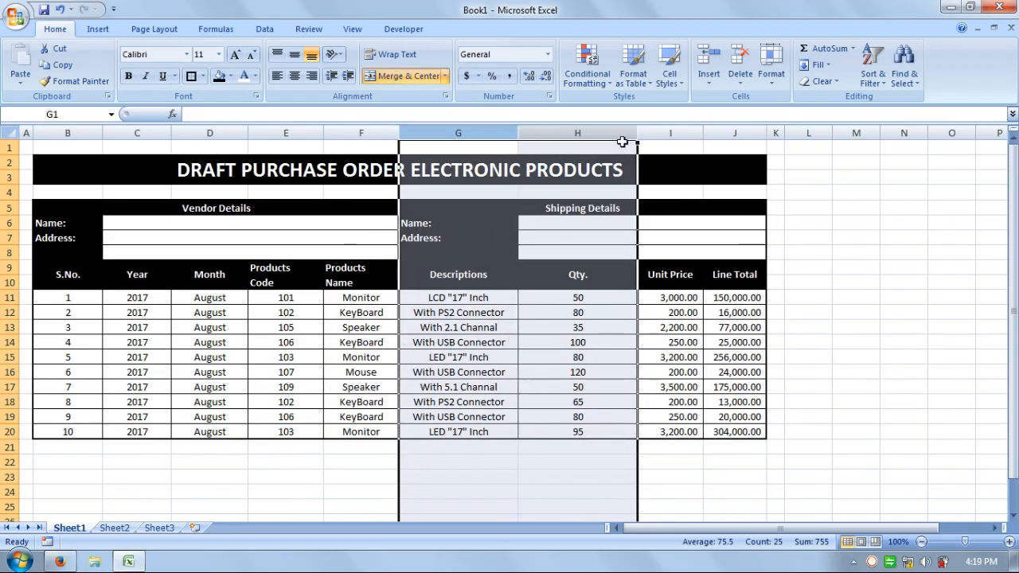
pyautogui.moveTo(636, 132); pyautogui.dragTo(610, 133)
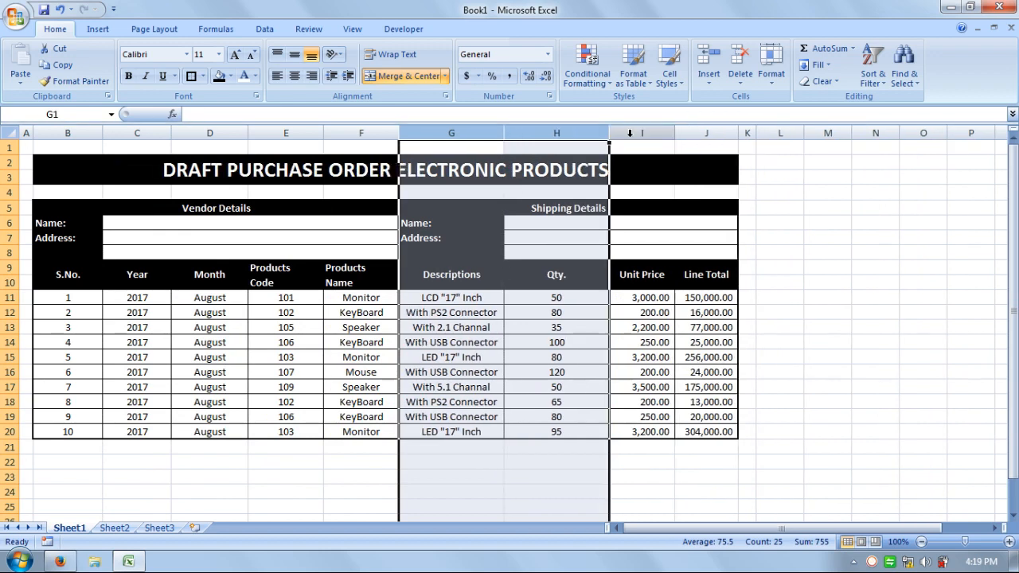
# Widen the Unit Price and Line Total columns
pyautogui.click(766, 234)
pyautogui.moveTo(675, 133); pyautogui.dragTo(692, 135)
pyautogui.moveTo(754, 134); pyautogui.dragTo(771, 133)
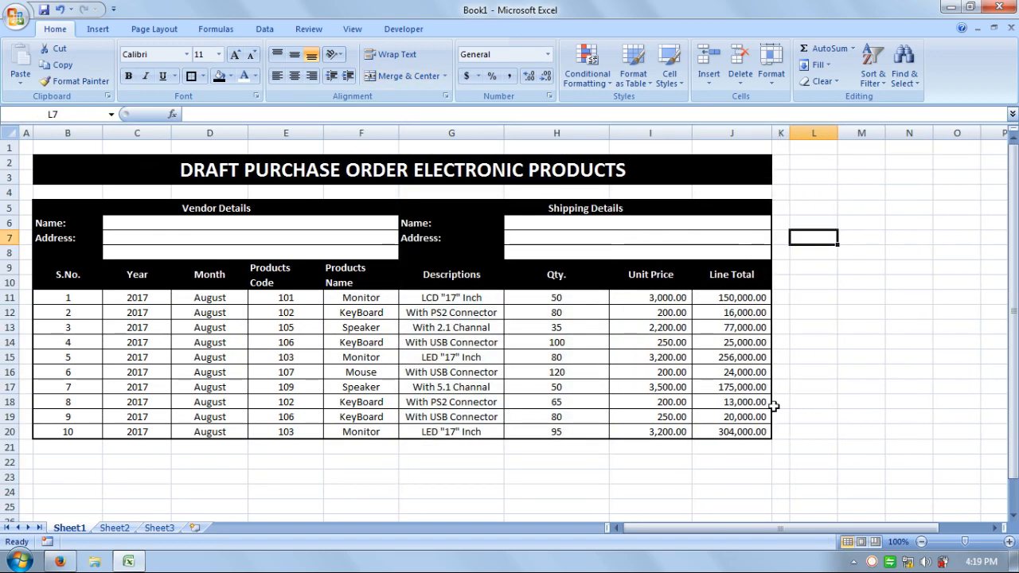
pyautogui.click(794, 429)
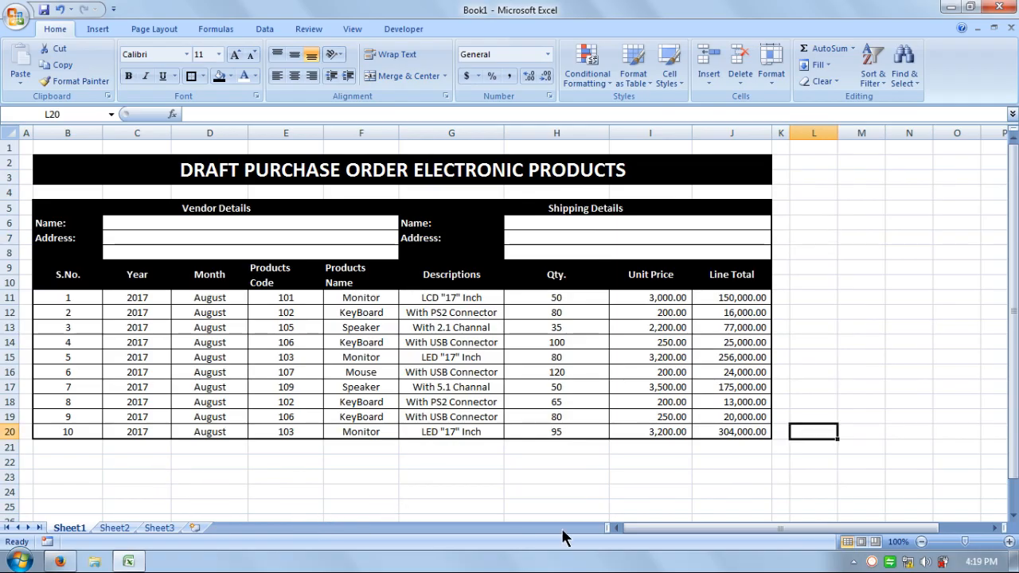
# Zoom the worksheet to the selection A1:L21 covering the whole purchase order
pyautogui.click(333, 485)
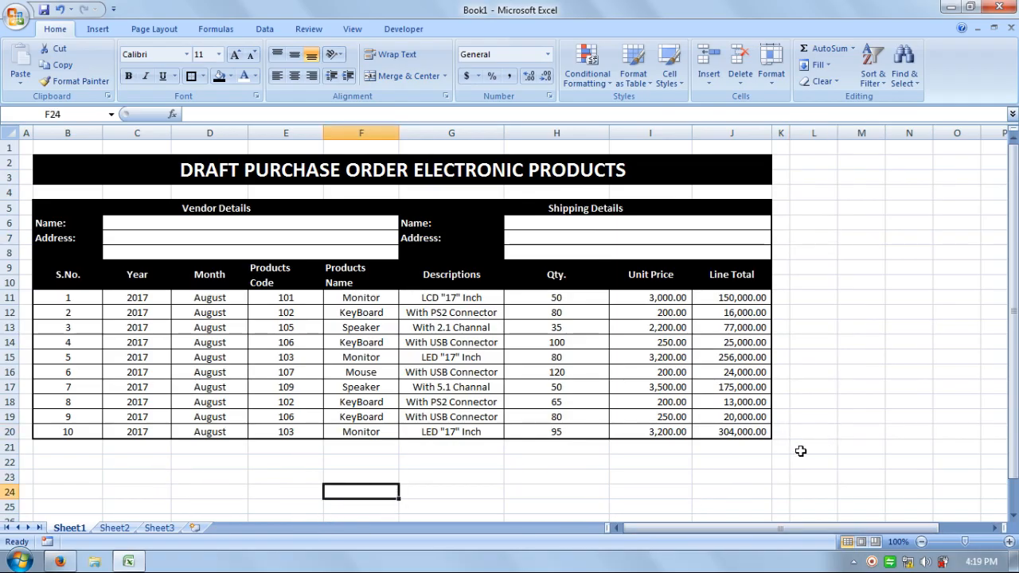
pyautogui.moveTo(800, 450); pyautogui.dragTo(36, 109)
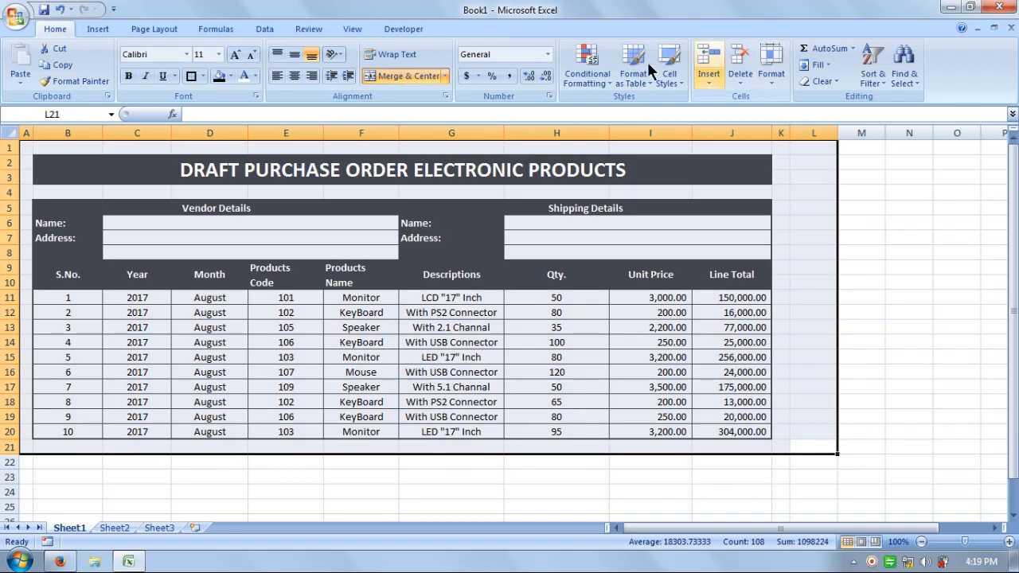
pyautogui.click(358, 26)
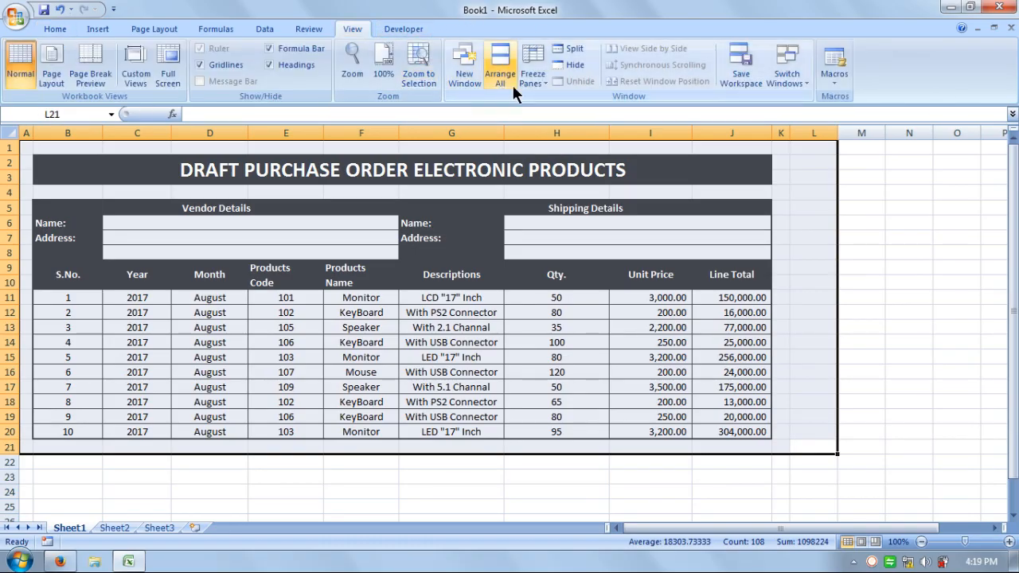
pyautogui.click(417, 73)
pyautogui.click(788, 332)
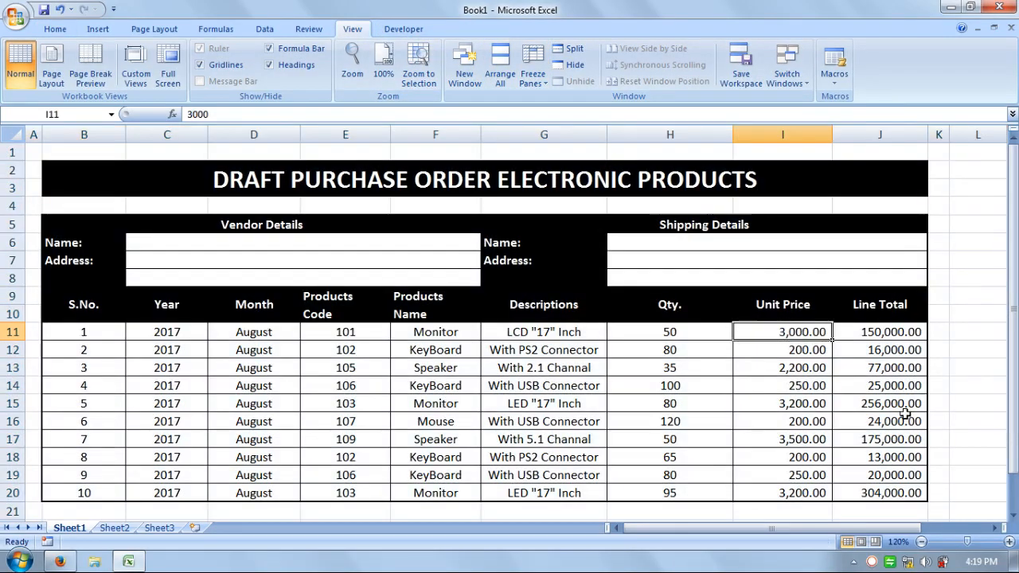
pyautogui.click(943, 401)
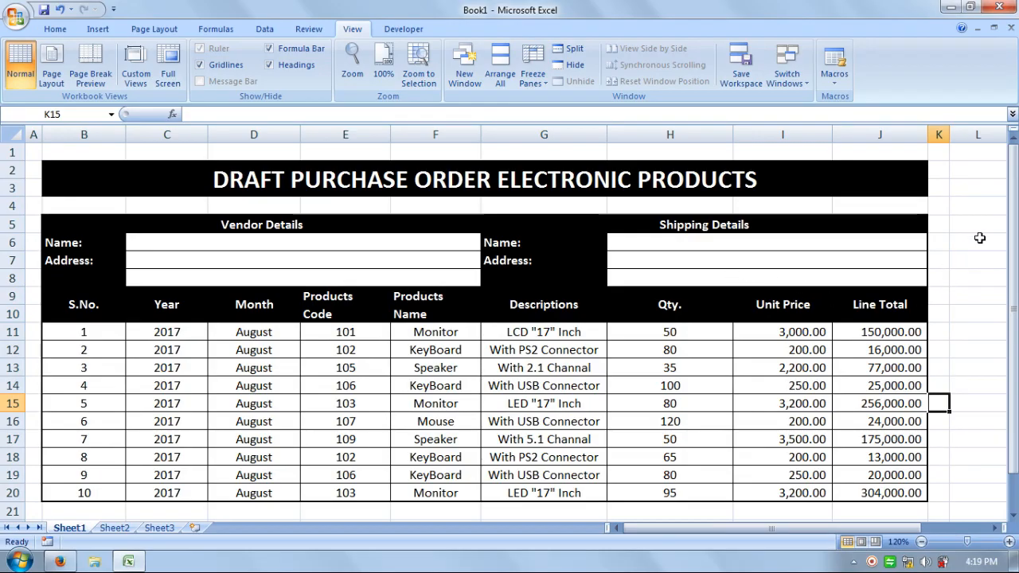
pyautogui.click(979, 238)
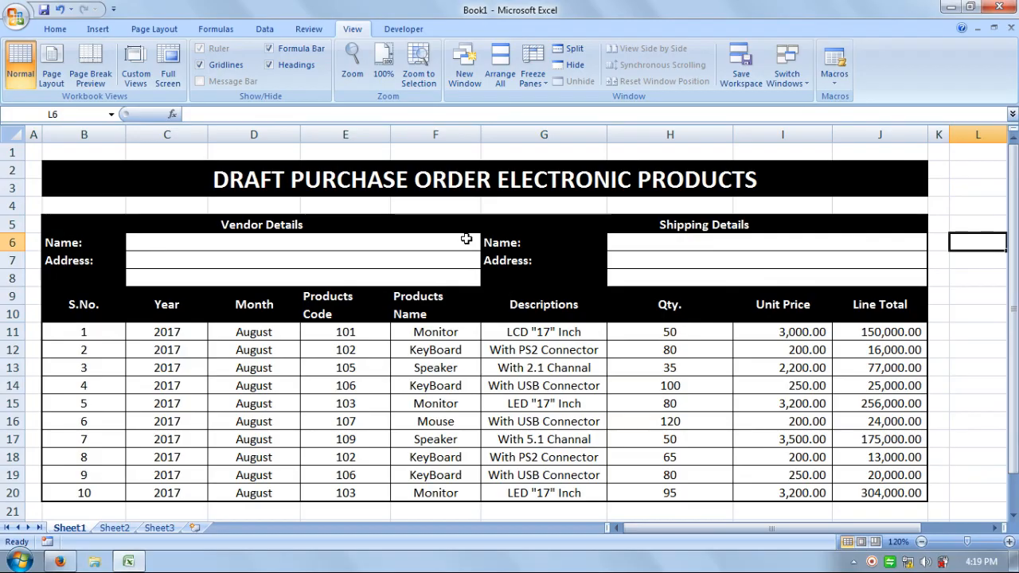
pyautogui.click(556, 398)
pyautogui.click(963, 473)
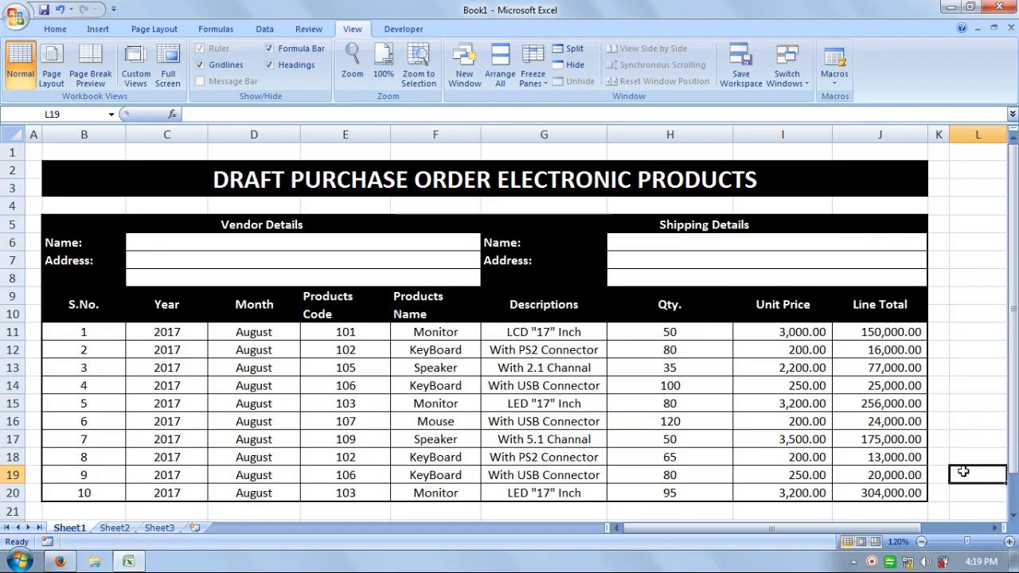